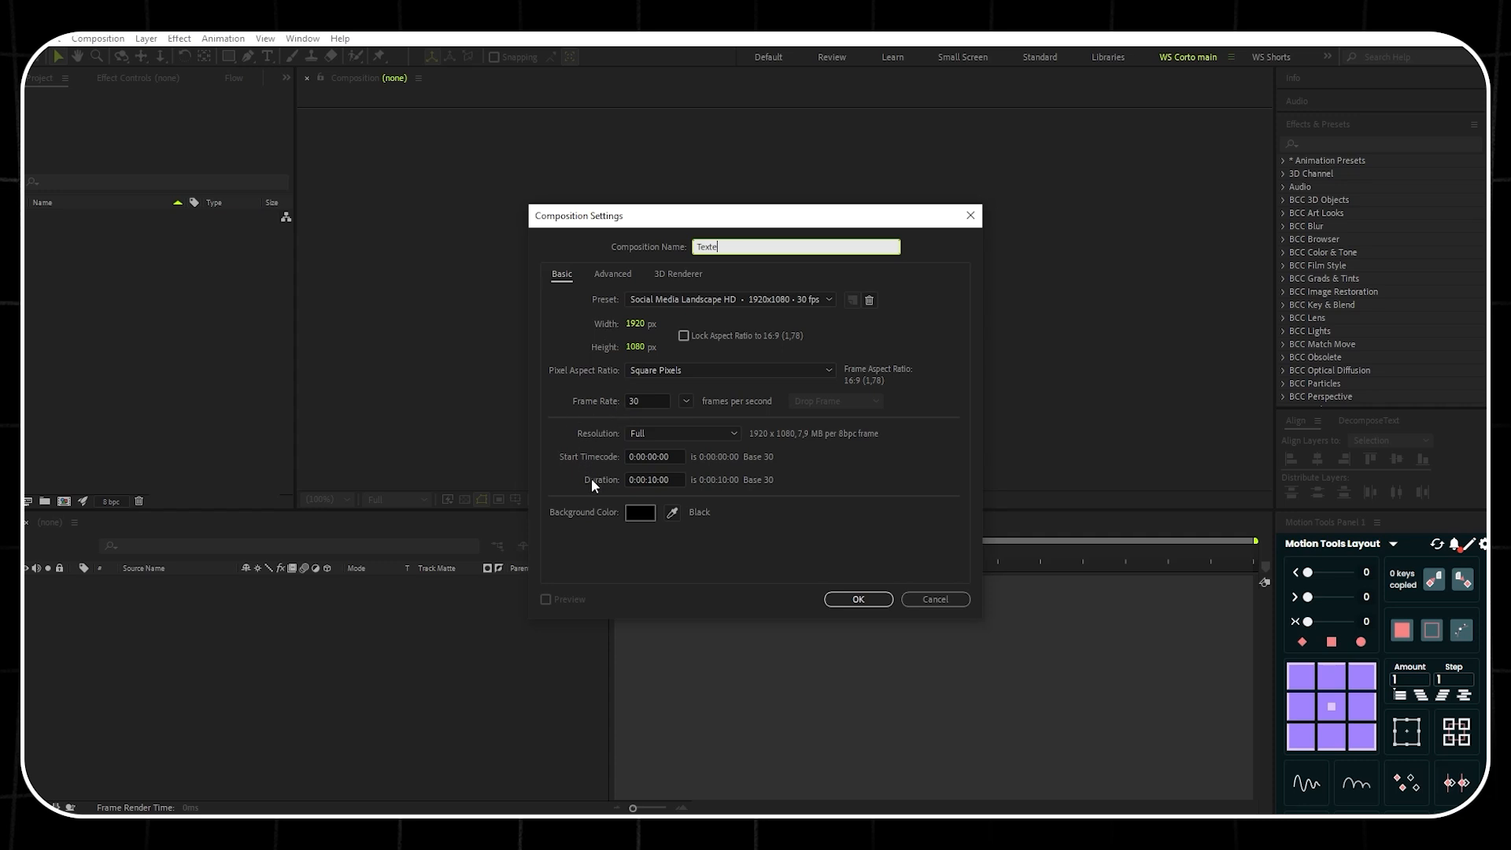
# Create the Texte composition at 1920x1080, 30 fps and 10 seconds, and add a text layer reading STUDIO.
pyautogui.click(857, 599)
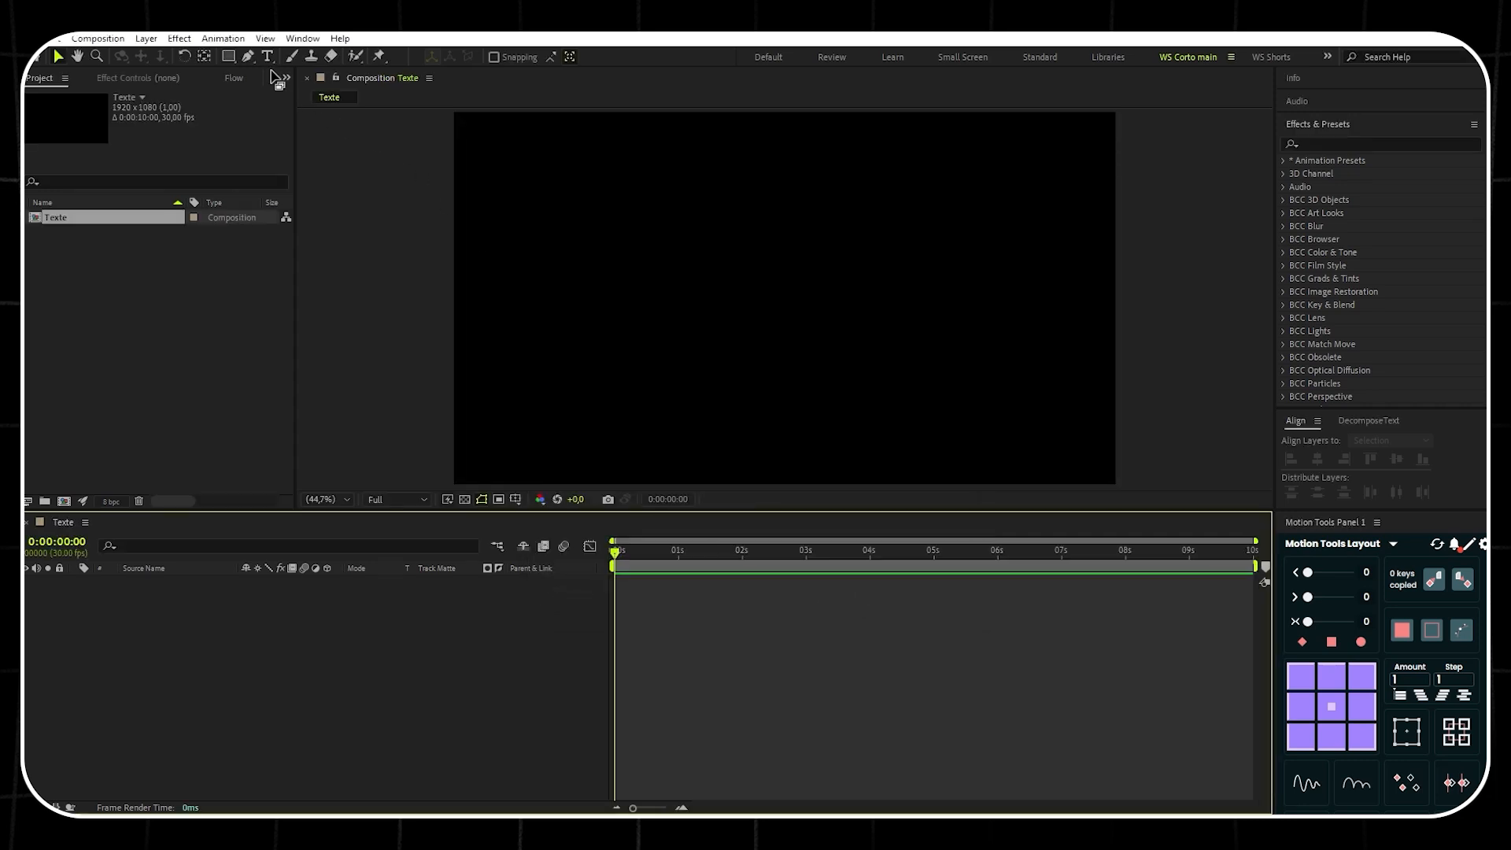
pyautogui.click(268, 57)
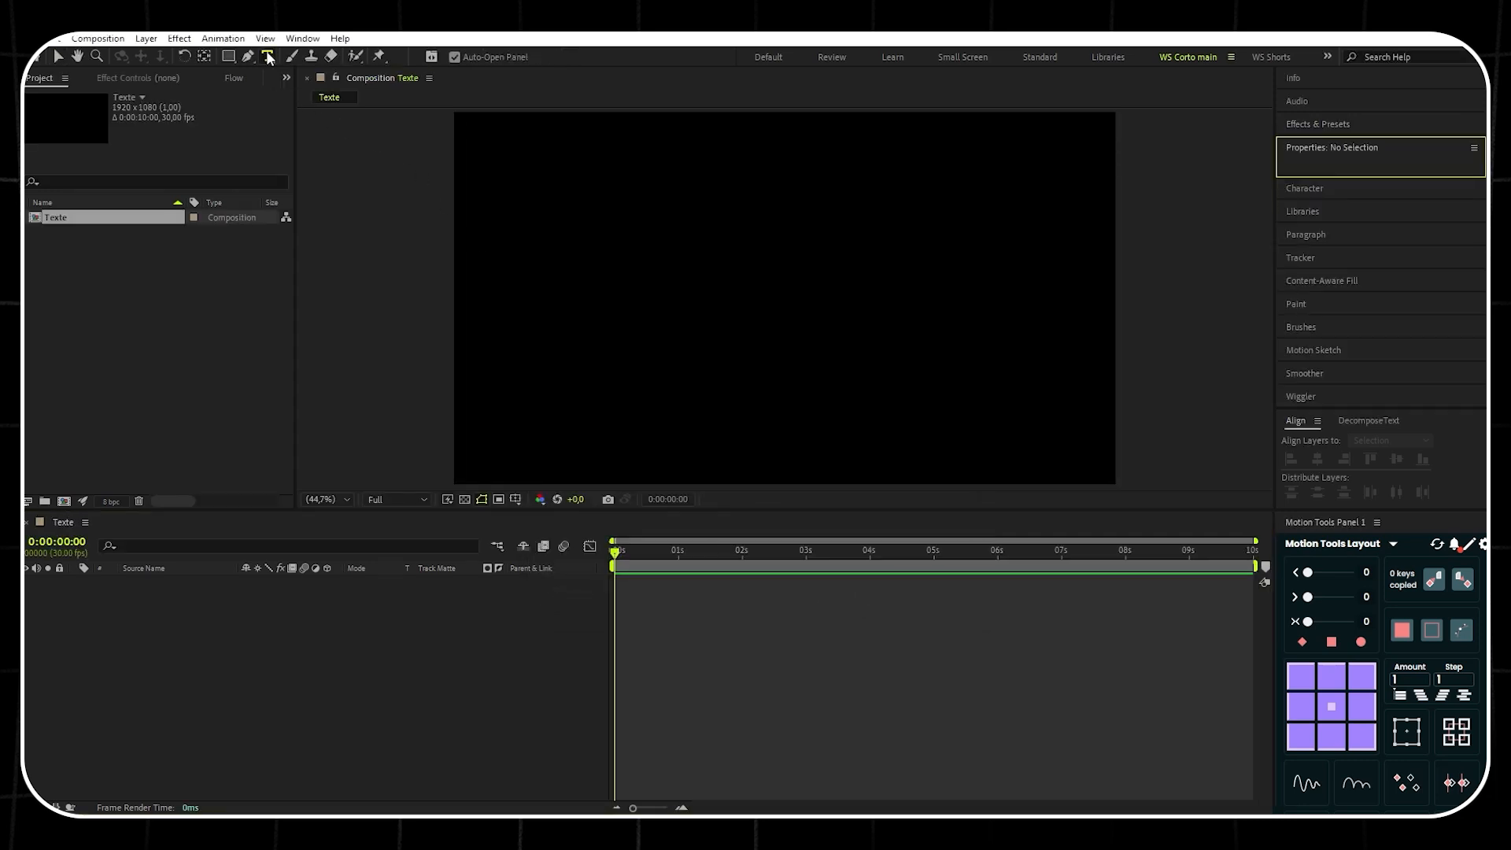
pyautogui.click(613, 295)
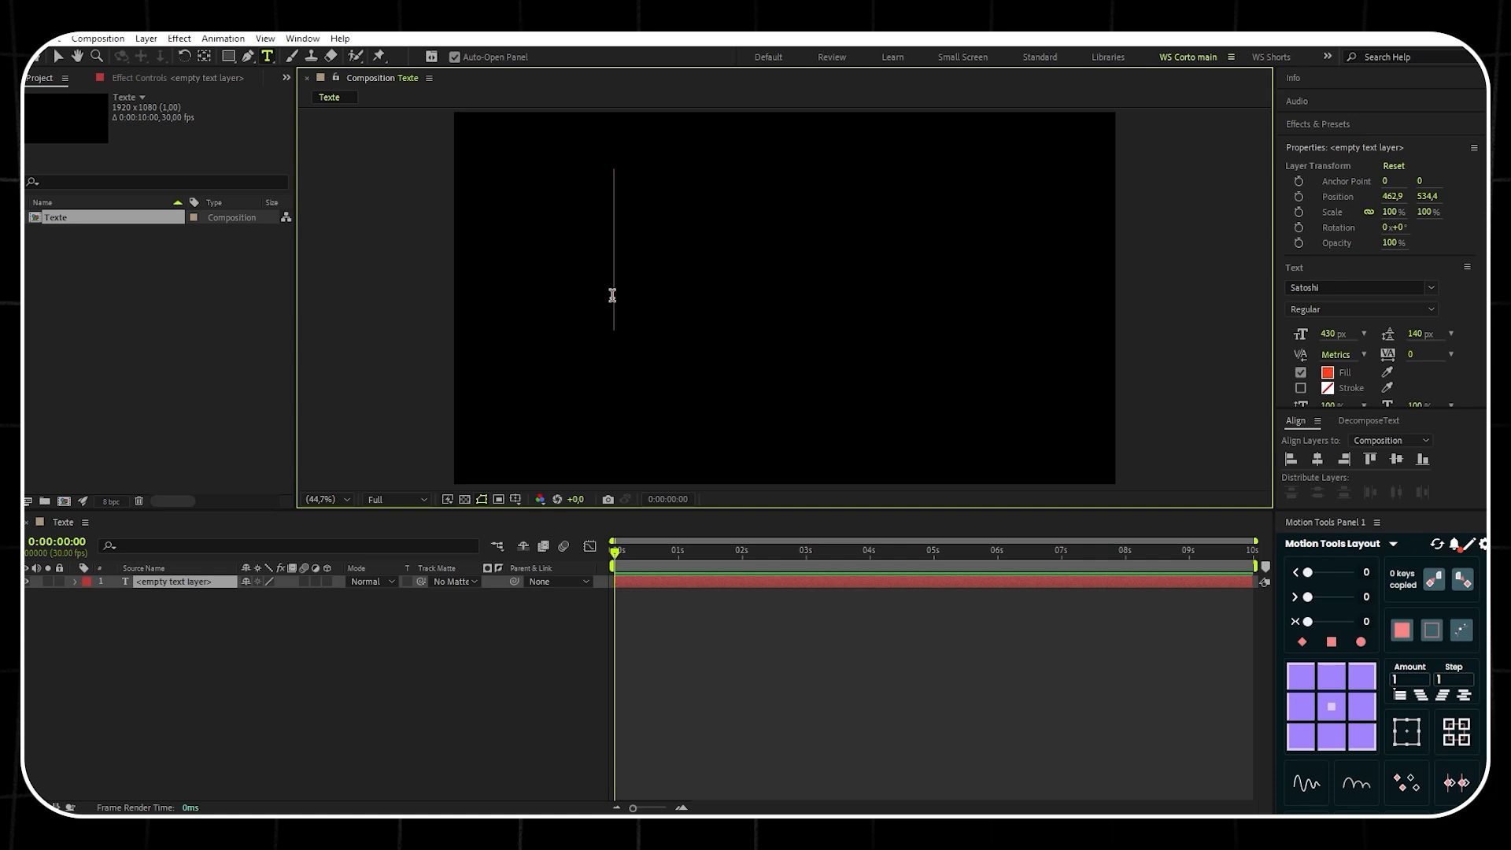
pyautogui.write('STUDIO')
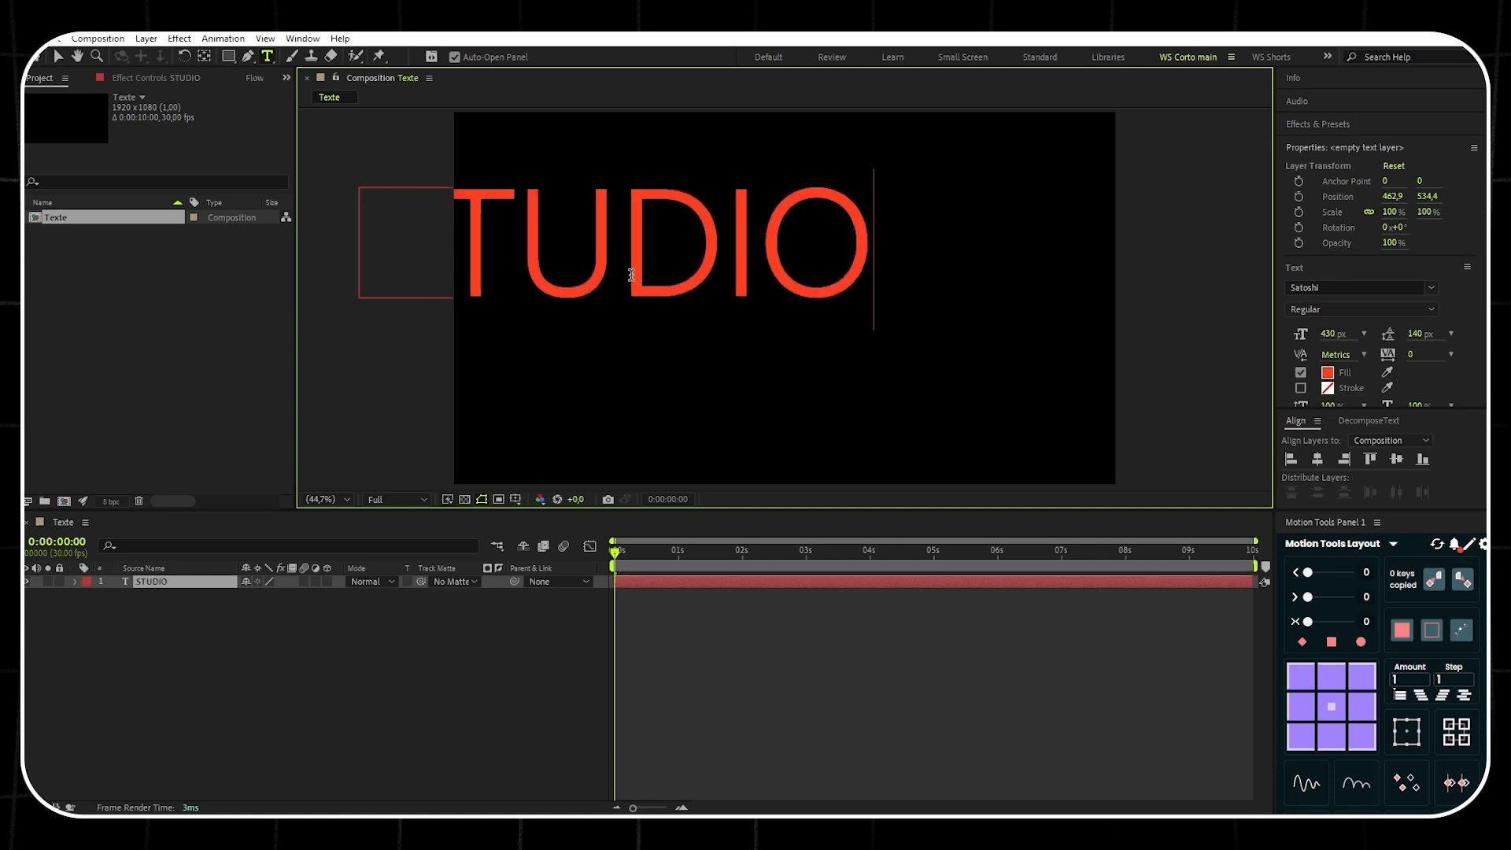
# Centre the STUDIO text horizontally and vertically in the composition.
pyautogui.hotkey('ctrl', 'a')
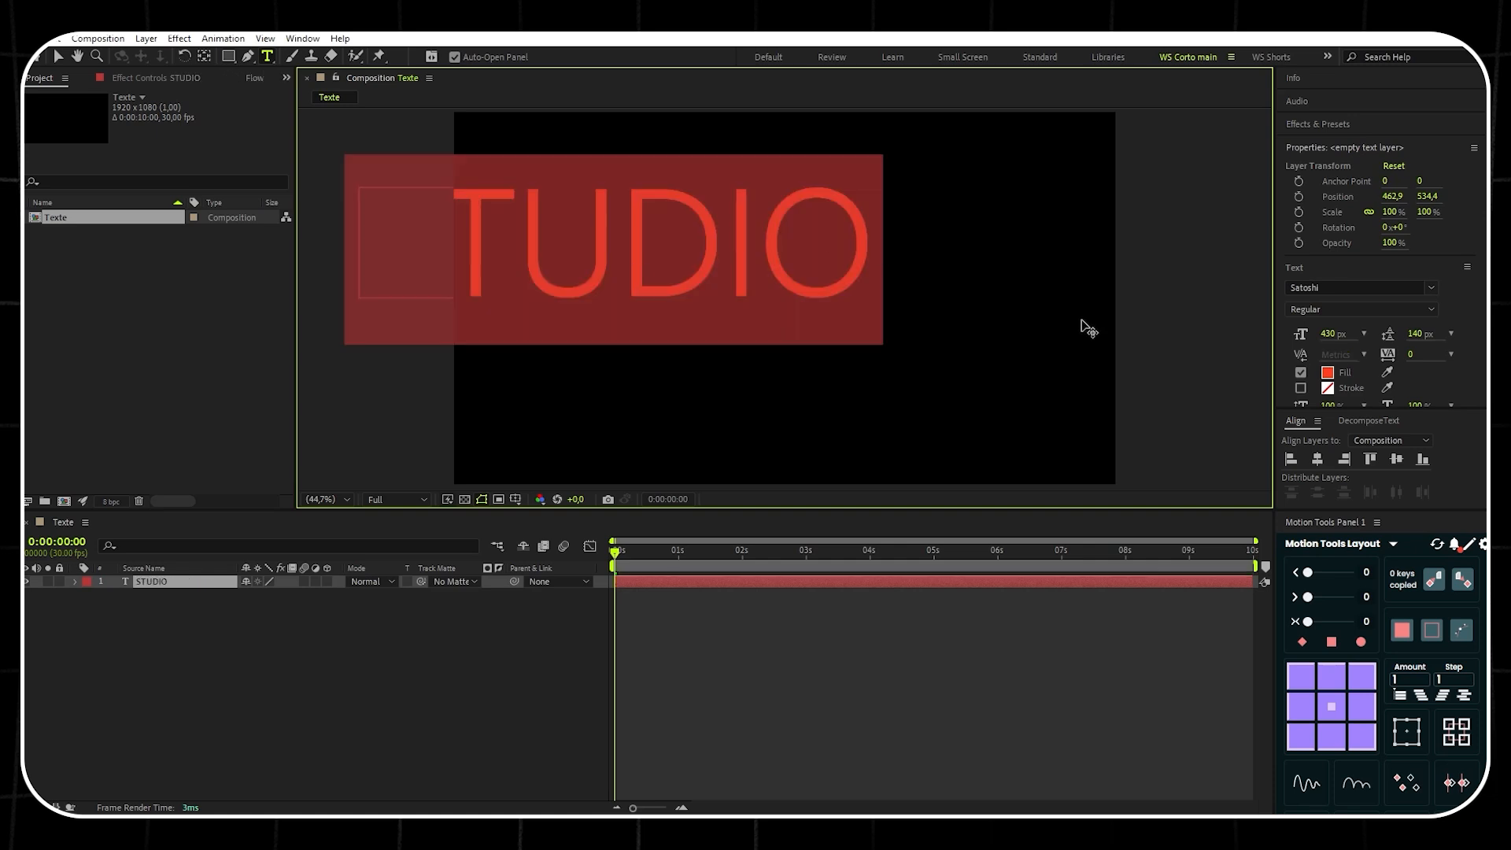
pyautogui.click(1317, 460)
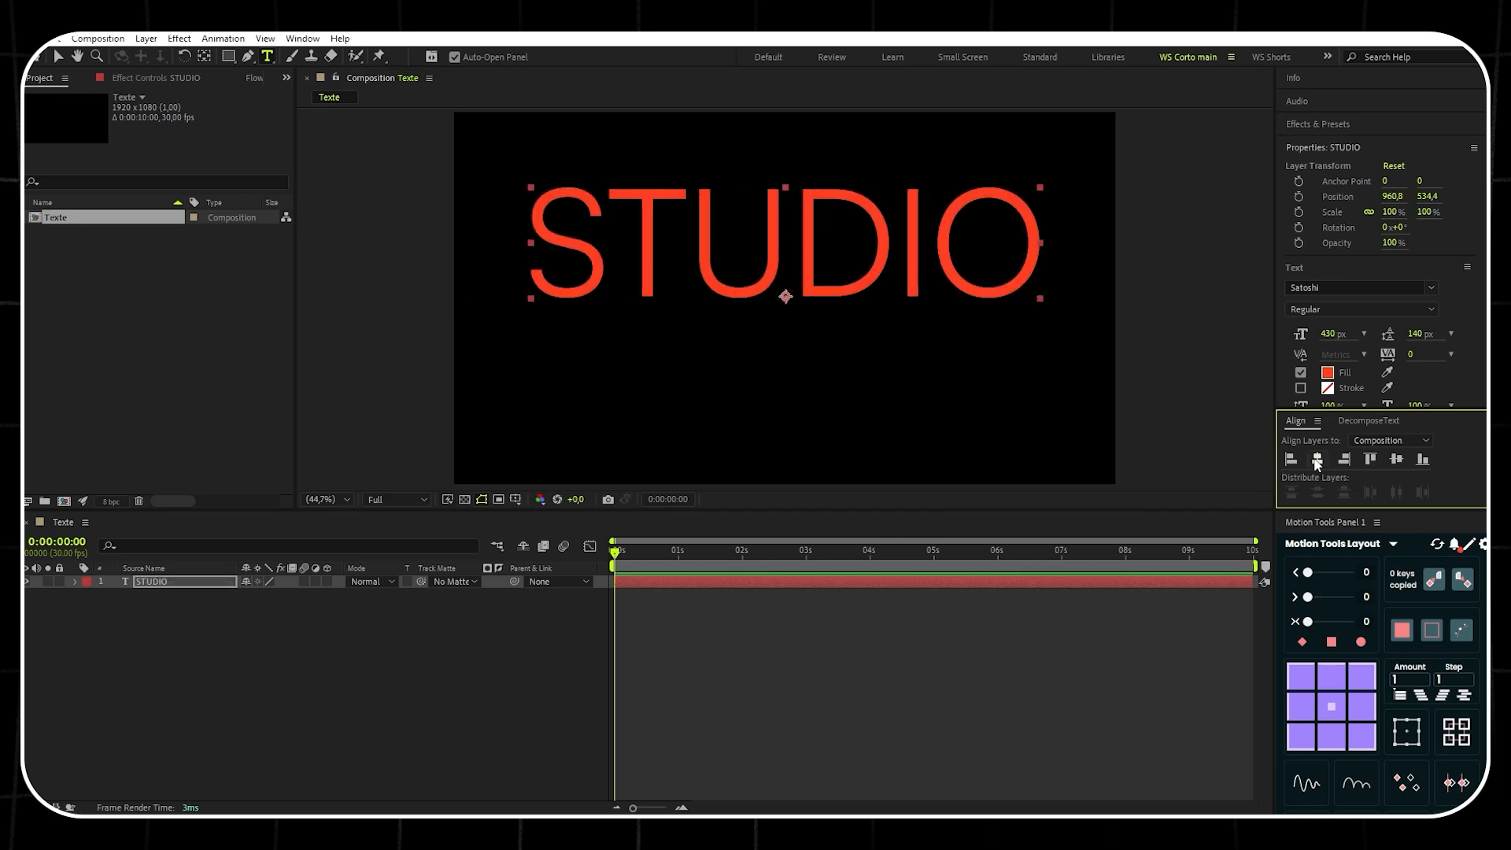
pyautogui.click(1395, 460)
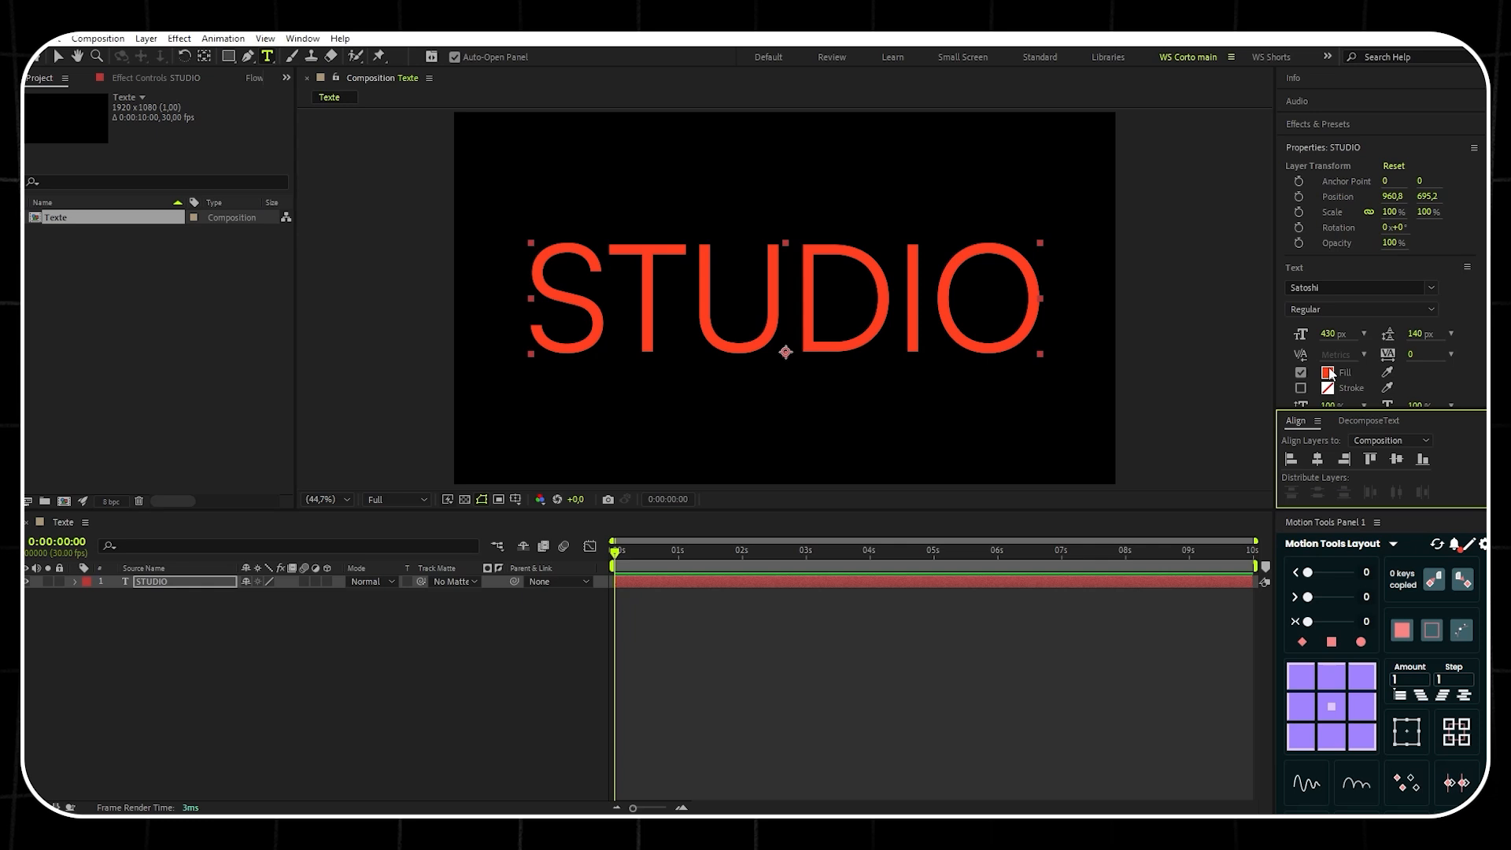
# Duplicate the STUDIO text layer and apply Solid Composite to the copy with the effect's Opacity at 0%.
pyautogui.click(169, 583)
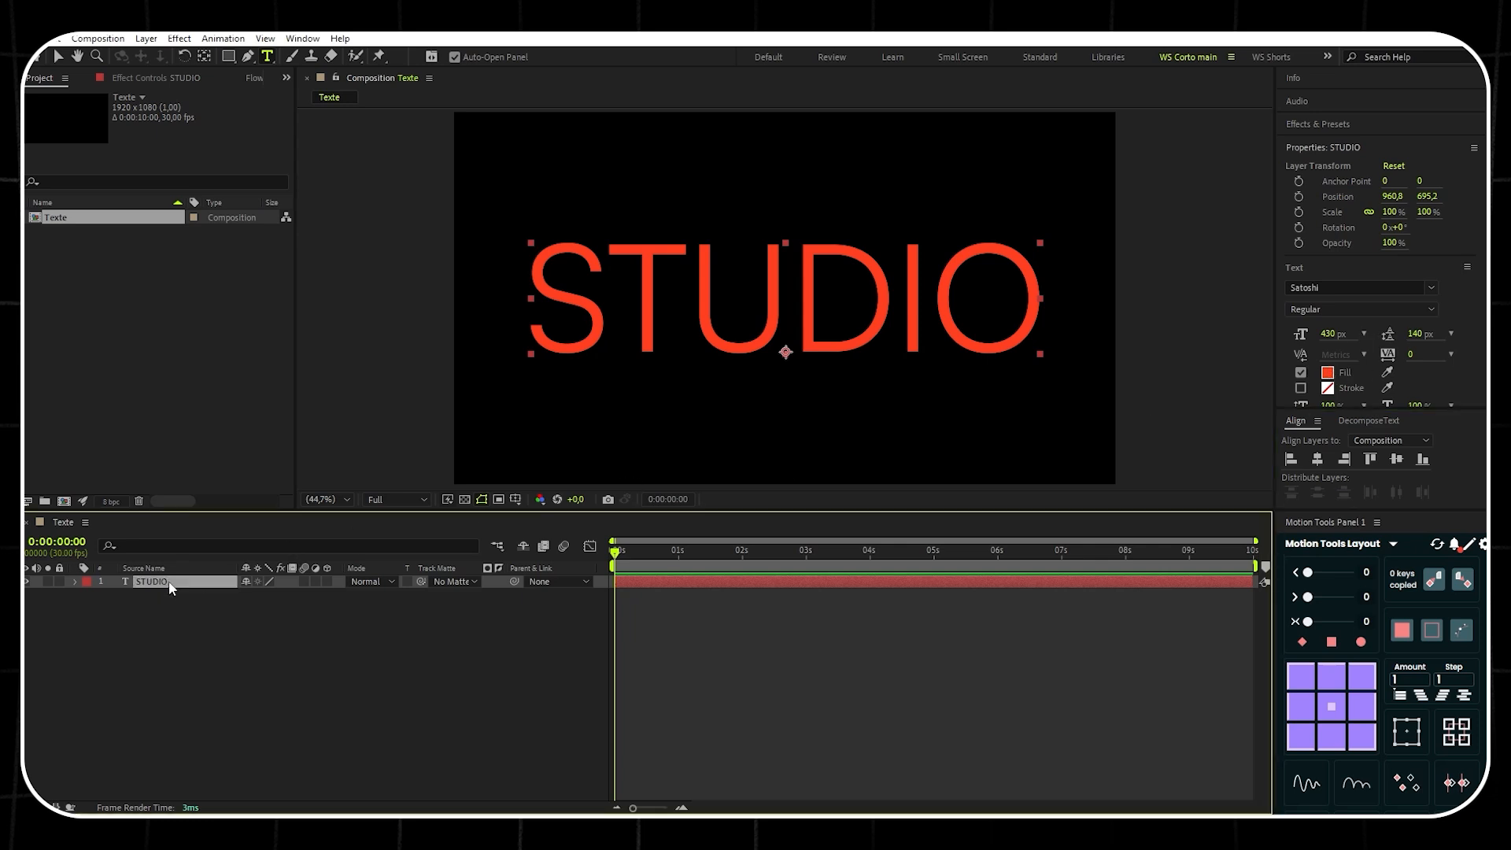
pyautogui.hotkey('ctrl', 'd')
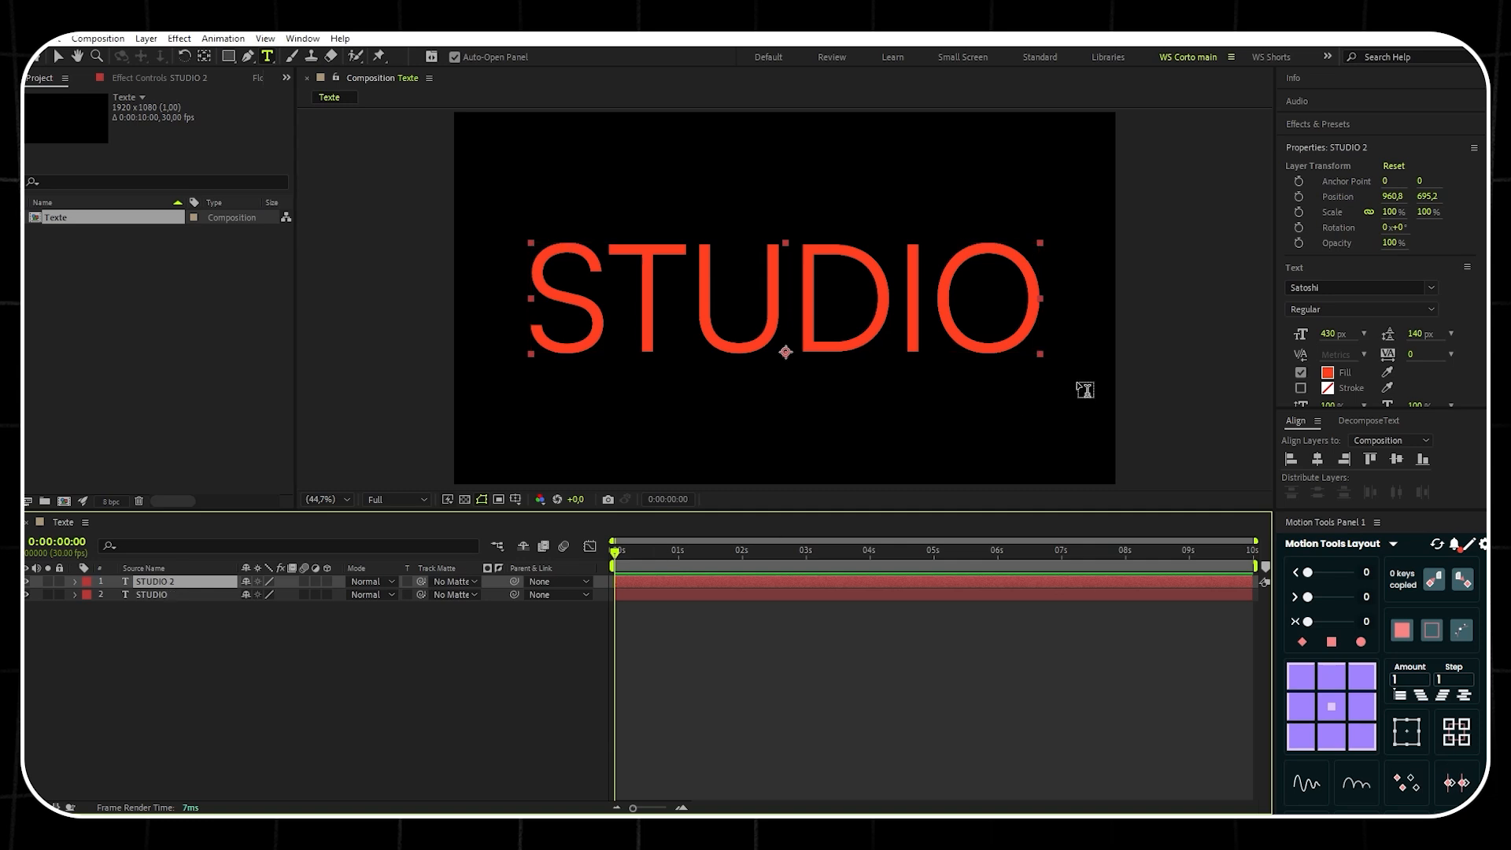
pyautogui.click(1344, 125)
pyautogui.click(1312, 145)
pyautogui.write('solid comp')
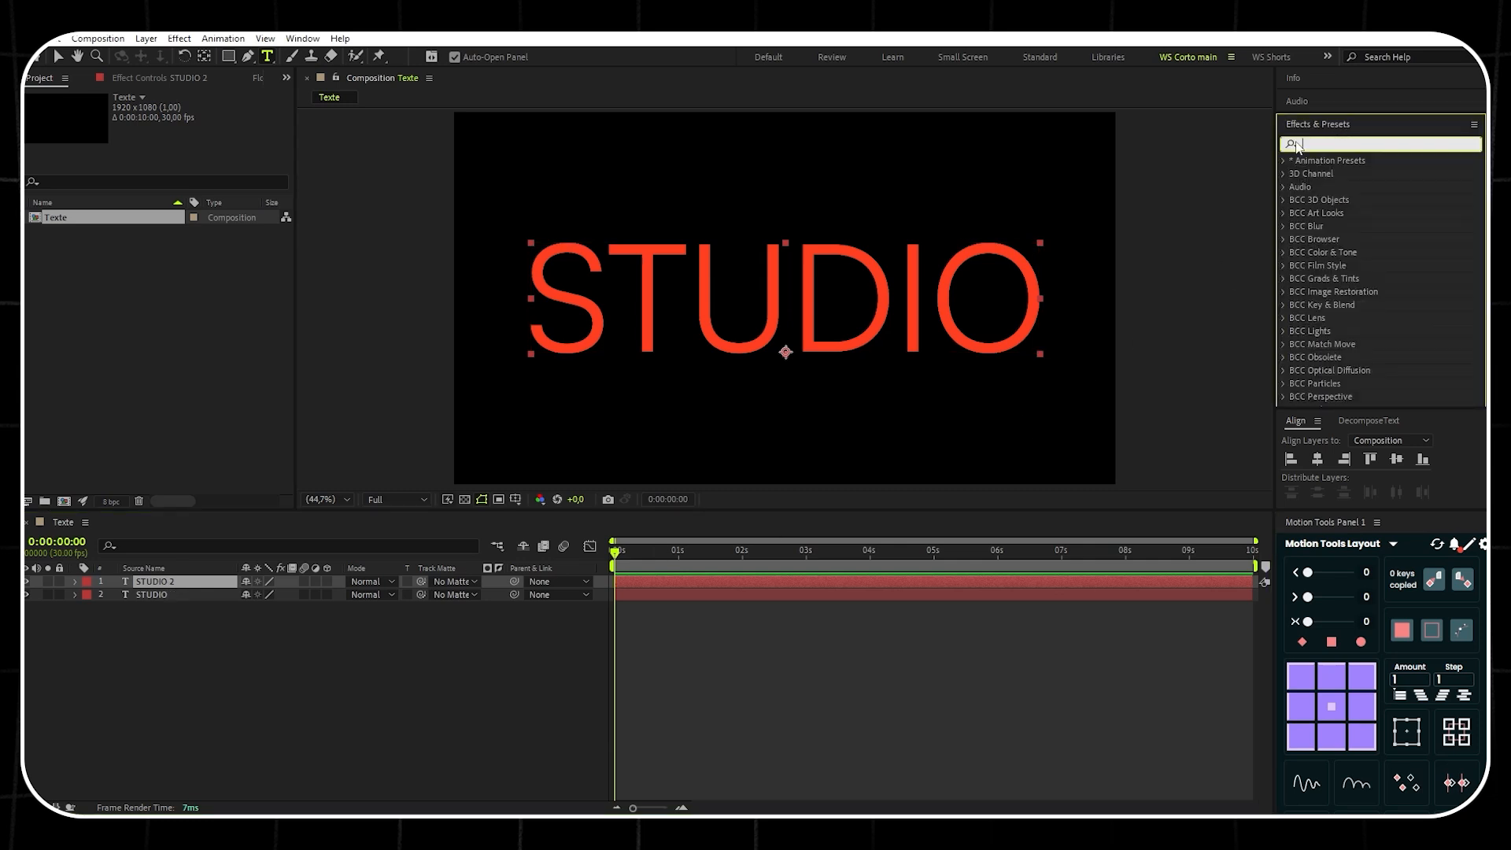
pyautogui.moveTo(1368, 175); pyautogui.dragTo(197, 582)
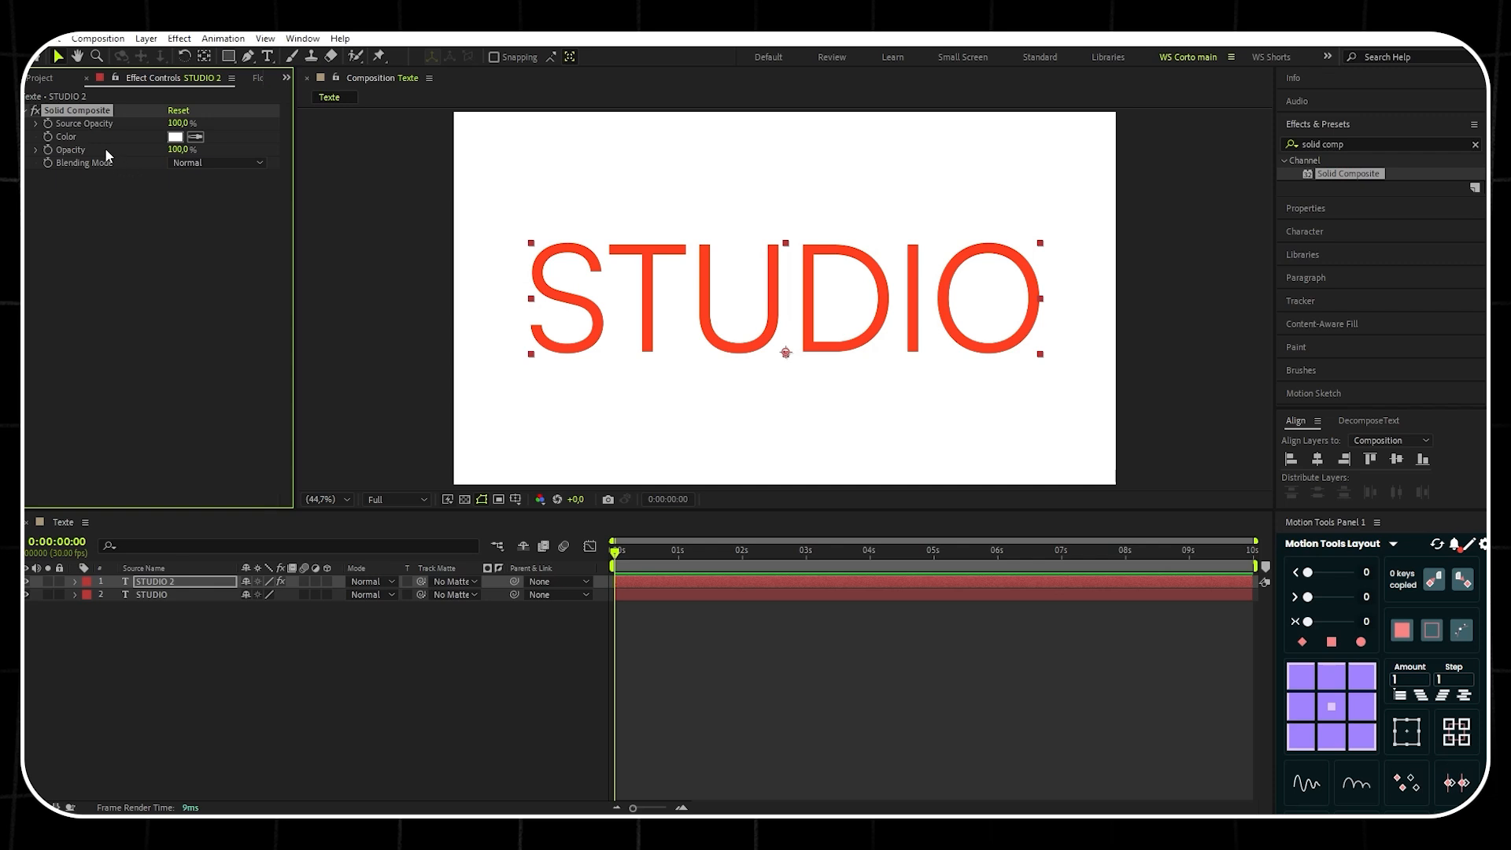
pyautogui.moveTo(178, 149); pyautogui.dragTo(120, 154)
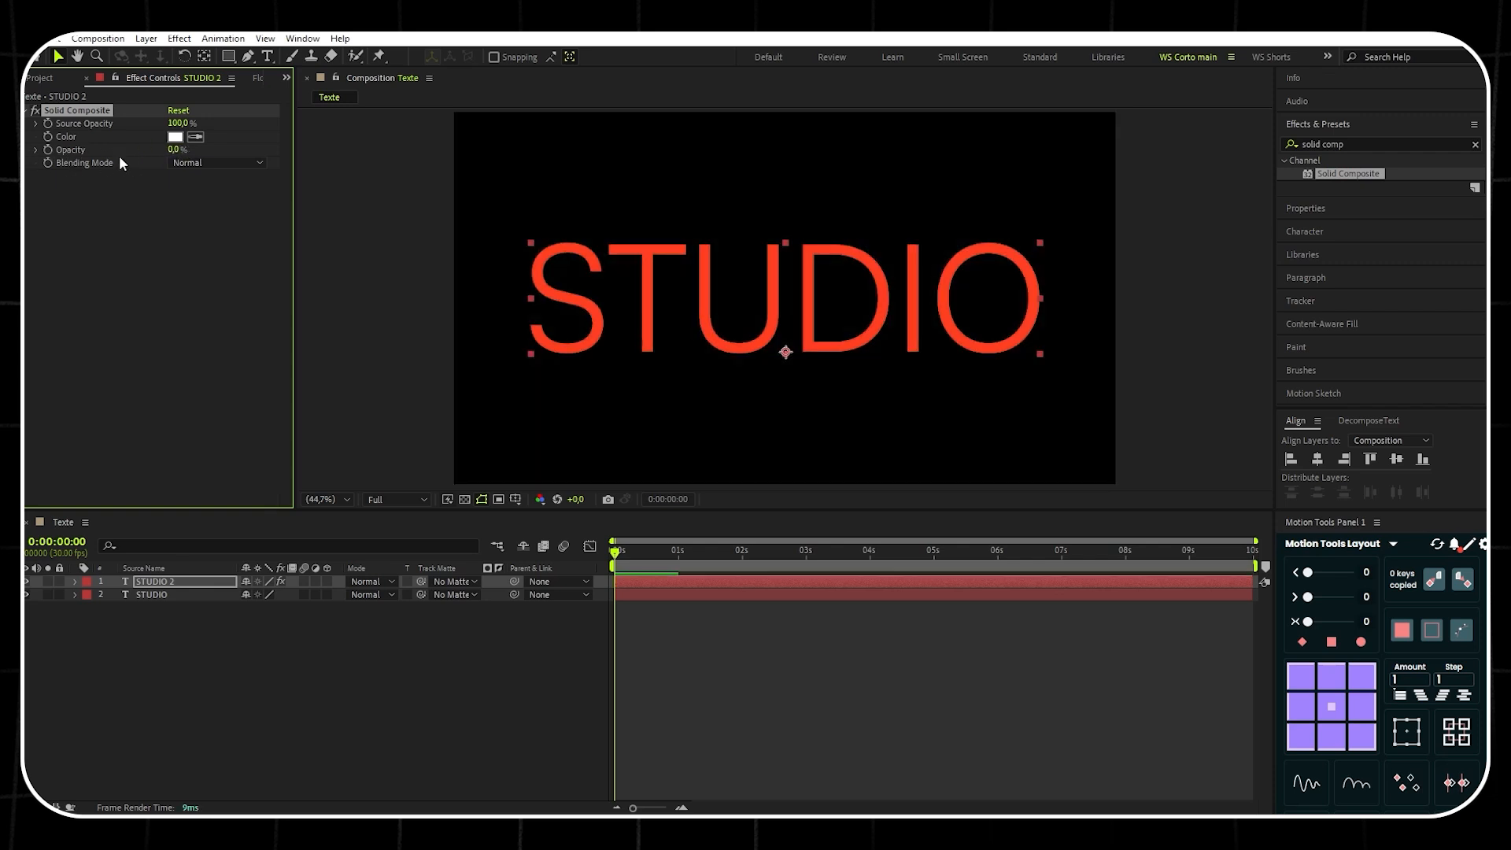
pyautogui.click(26, 111)
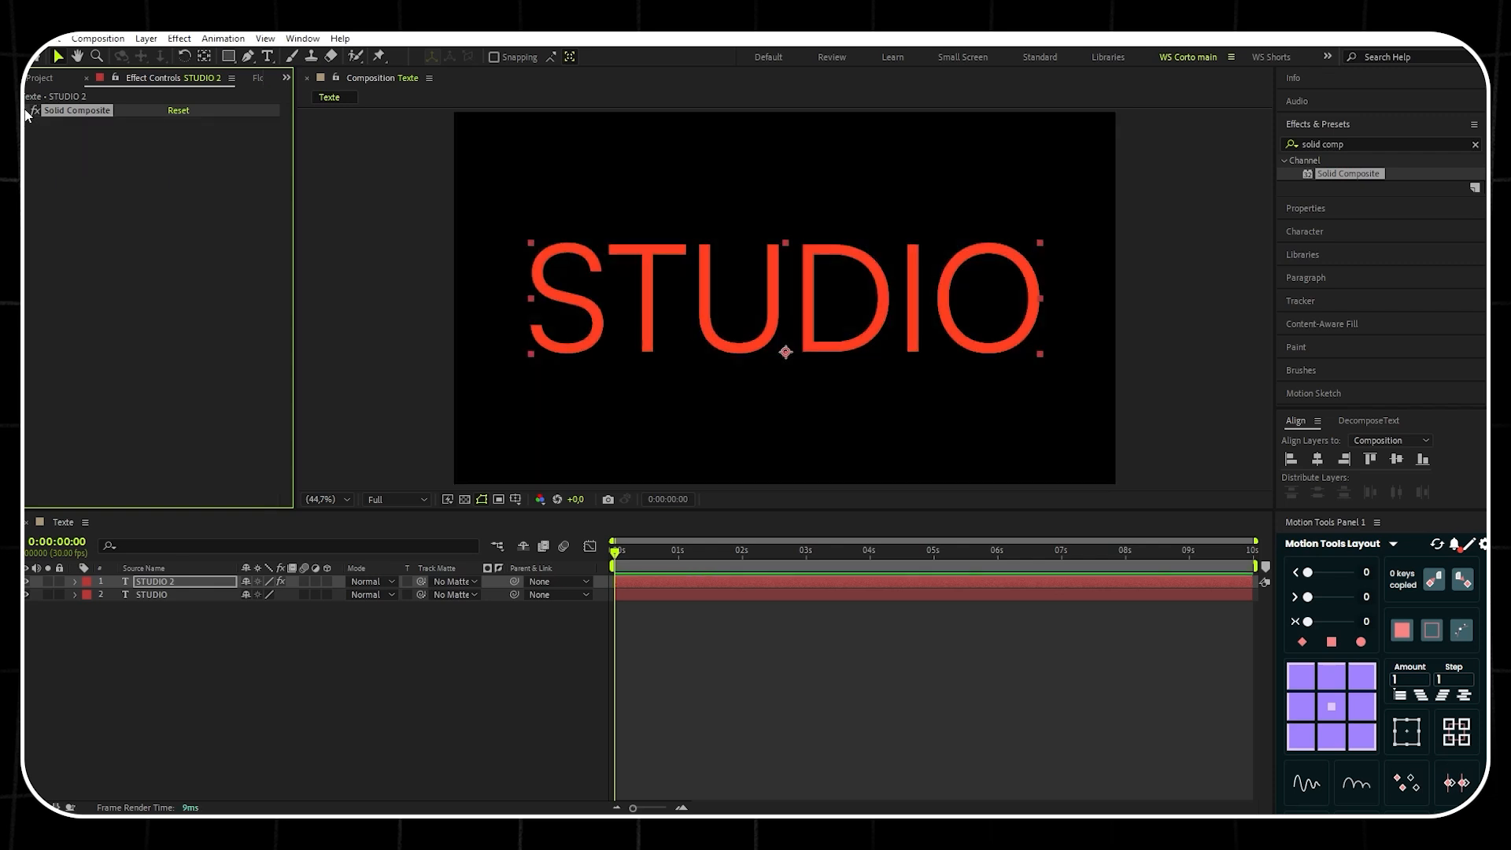
# Find the CC Particle Systems II effect and apply it to the STUDIO 2 layer.
pyautogui.click(1474, 144)
pyautogui.write('cc')
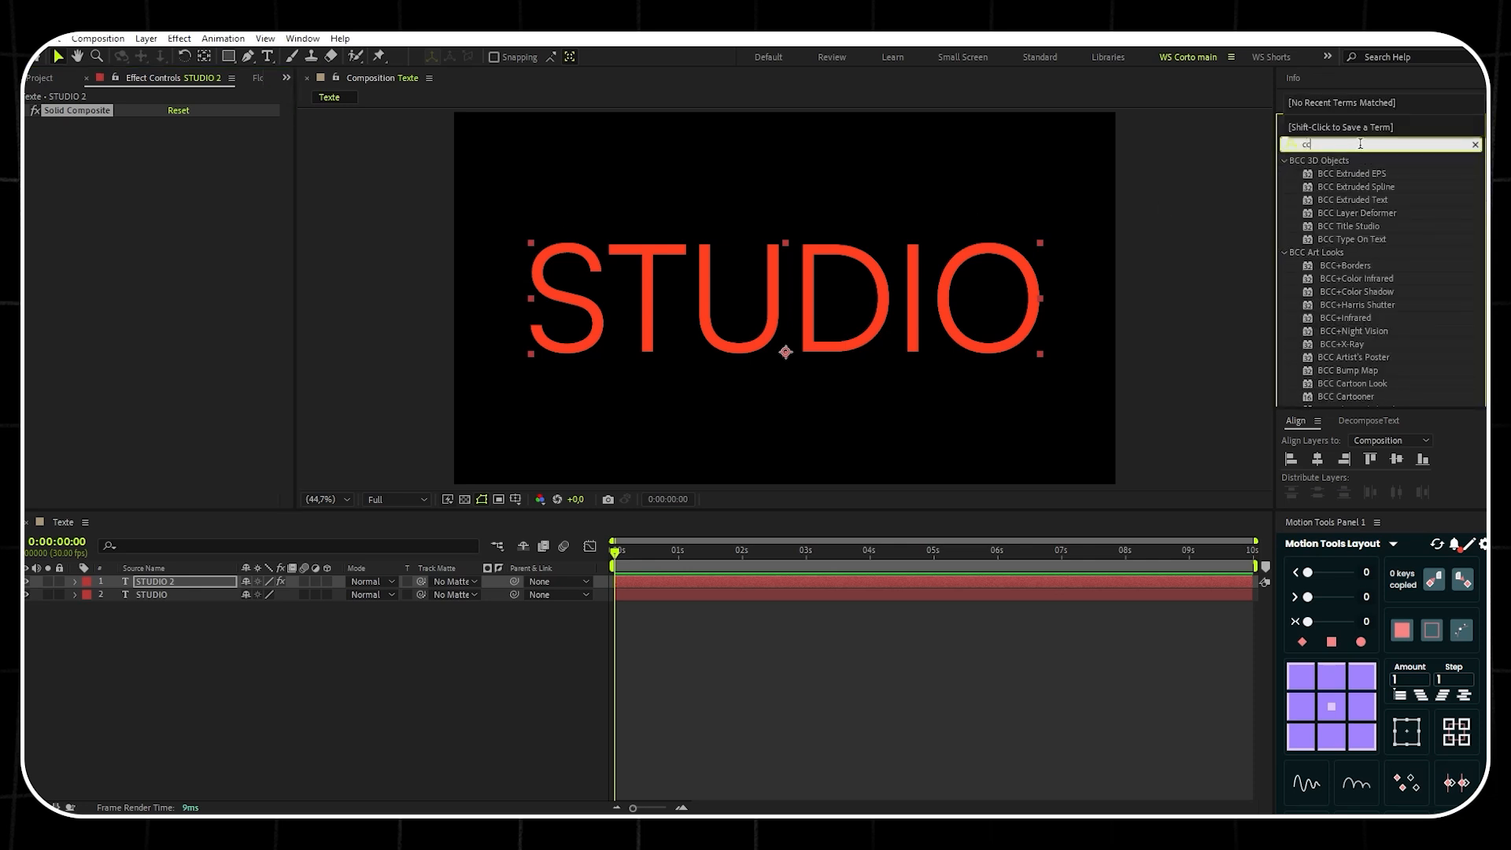
pyautogui.write(' particle systems')
pyautogui.moveTo(1404, 173); pyautogui.dragTo(187, 581)
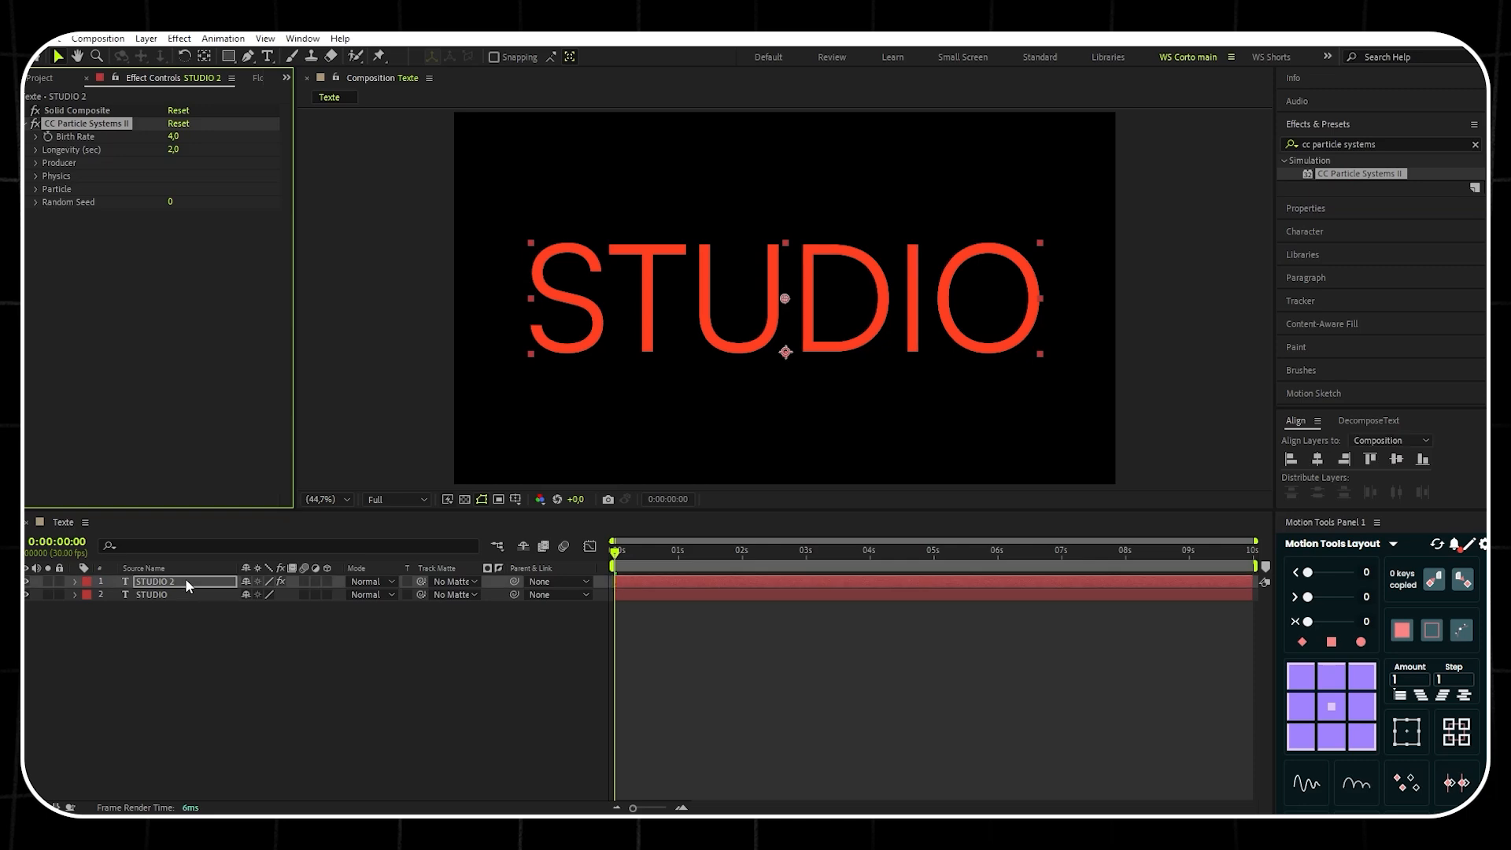
# At frame 17, enable Source Alpha Inheritance for the particles and set their Max Opacity to 30%.
pyautogui.moveTo(615, 552); pyautogui.dragTo(651, 556)
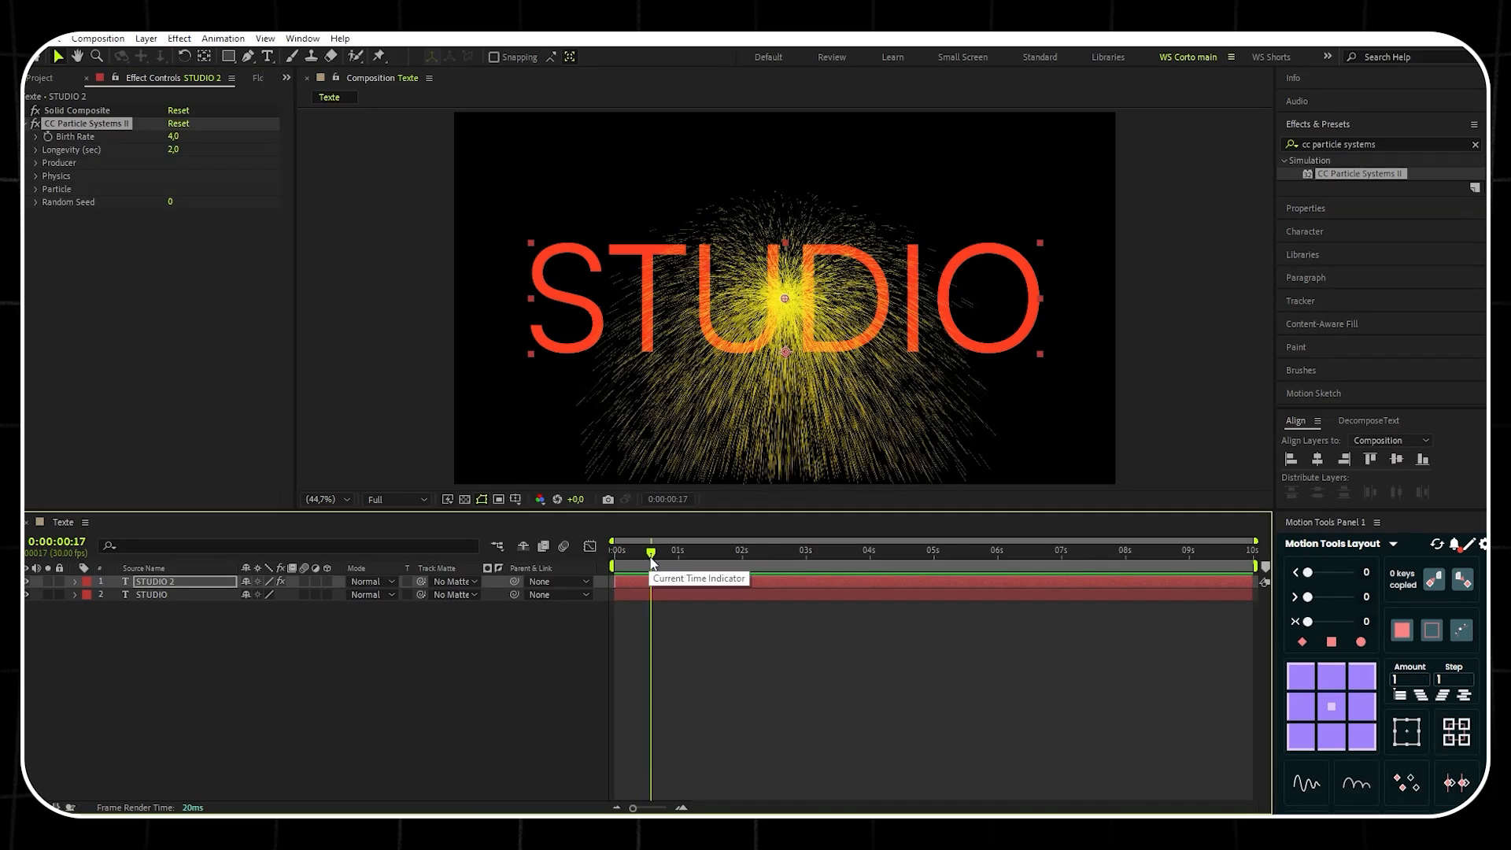
pyautogui.click(36, 188)
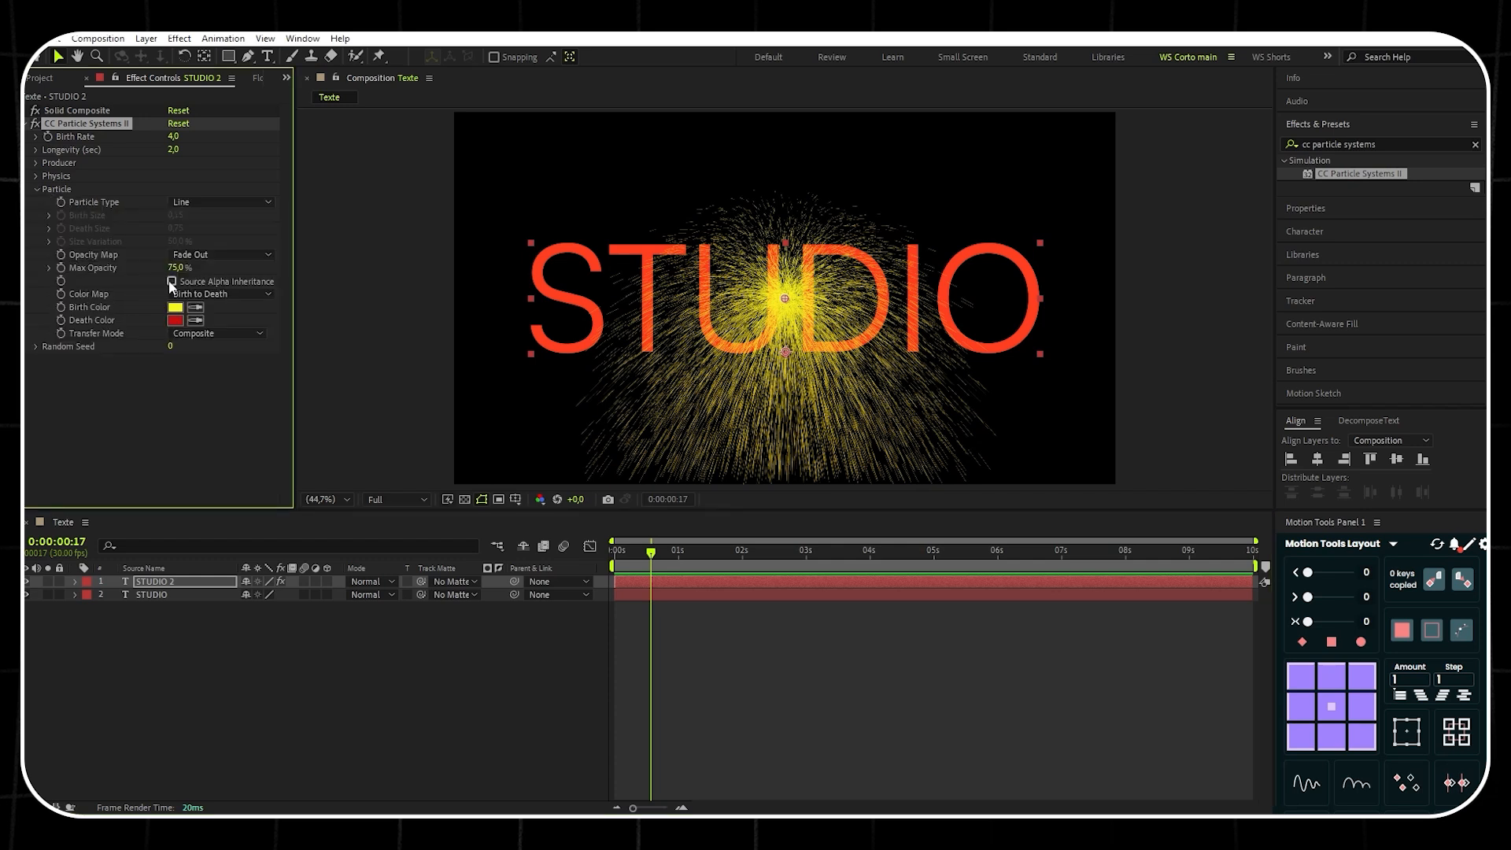
pyautogui.click(172, 282)
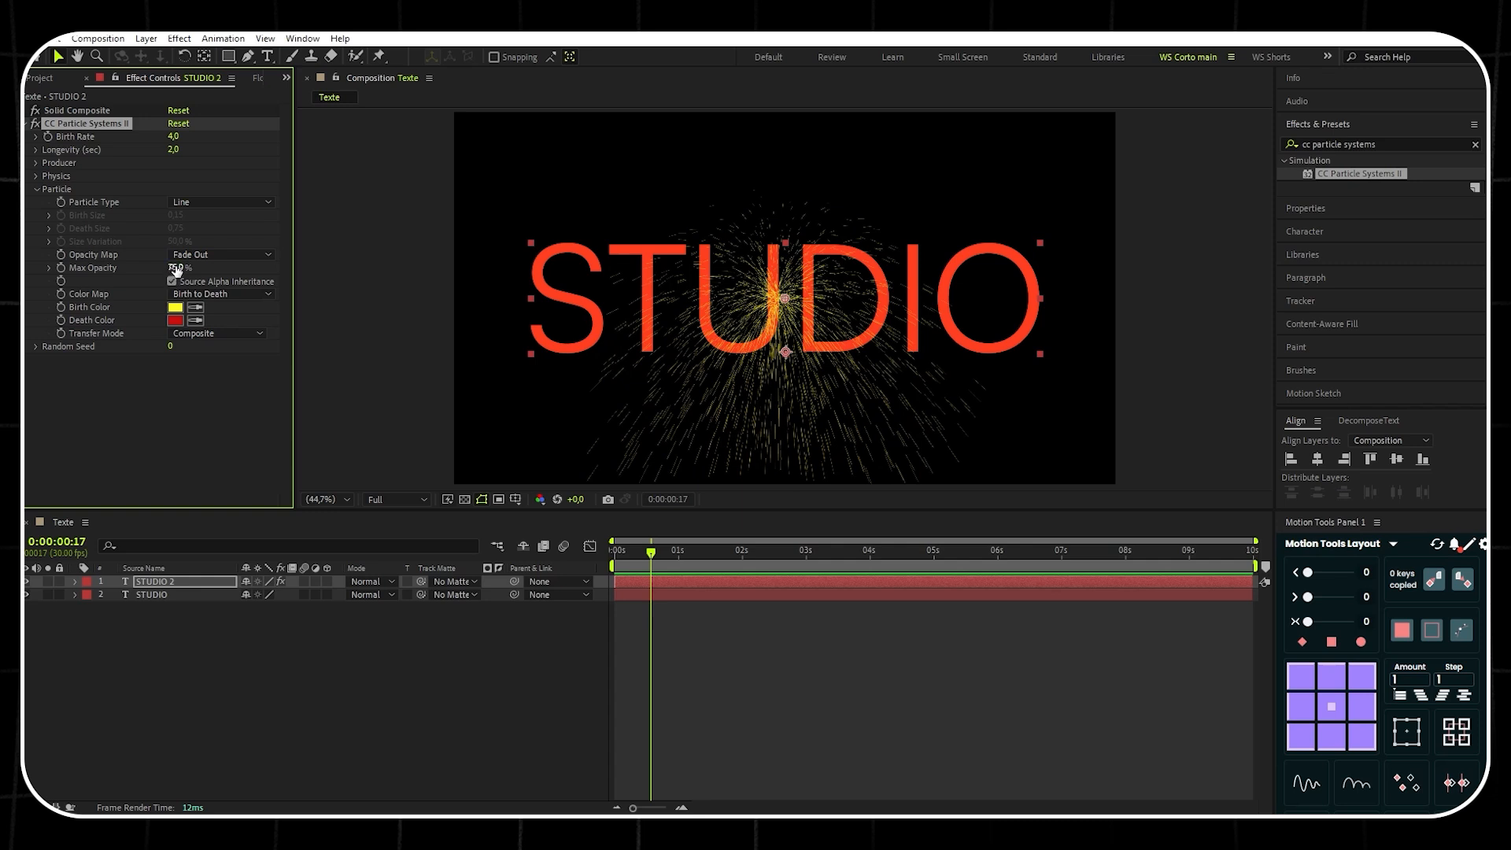
pyautogui.click(175, 267)
pyautogui.write('30')
pyautogui.press('Return')
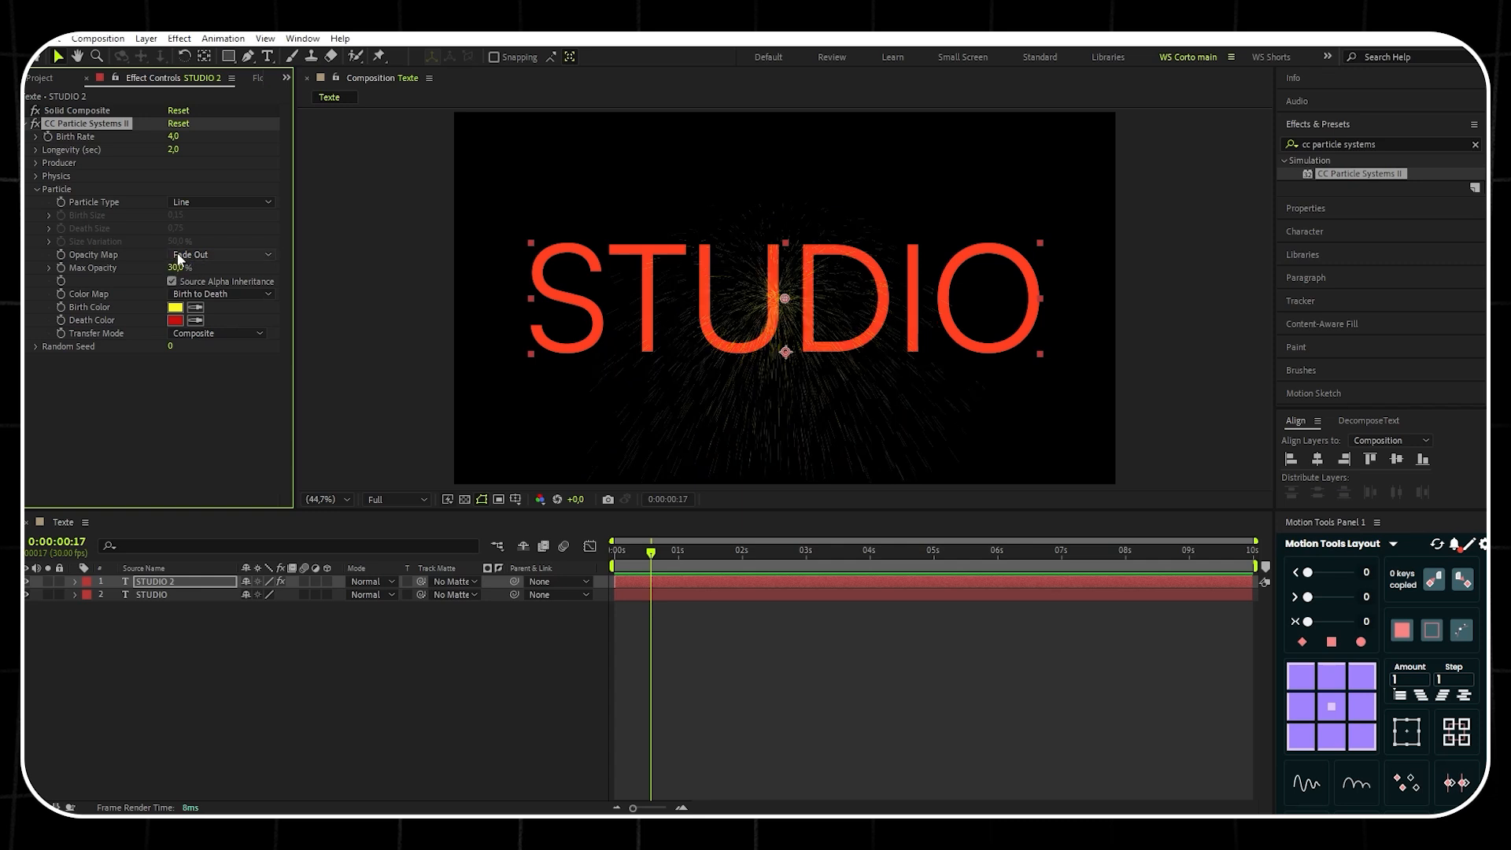
# Set the particle system's Birth Rate to 50 and its Longevity to 4 seconds.
pyautogui.click(172, 136)
pyautogui.write('50')
pyautogui.press('Return')
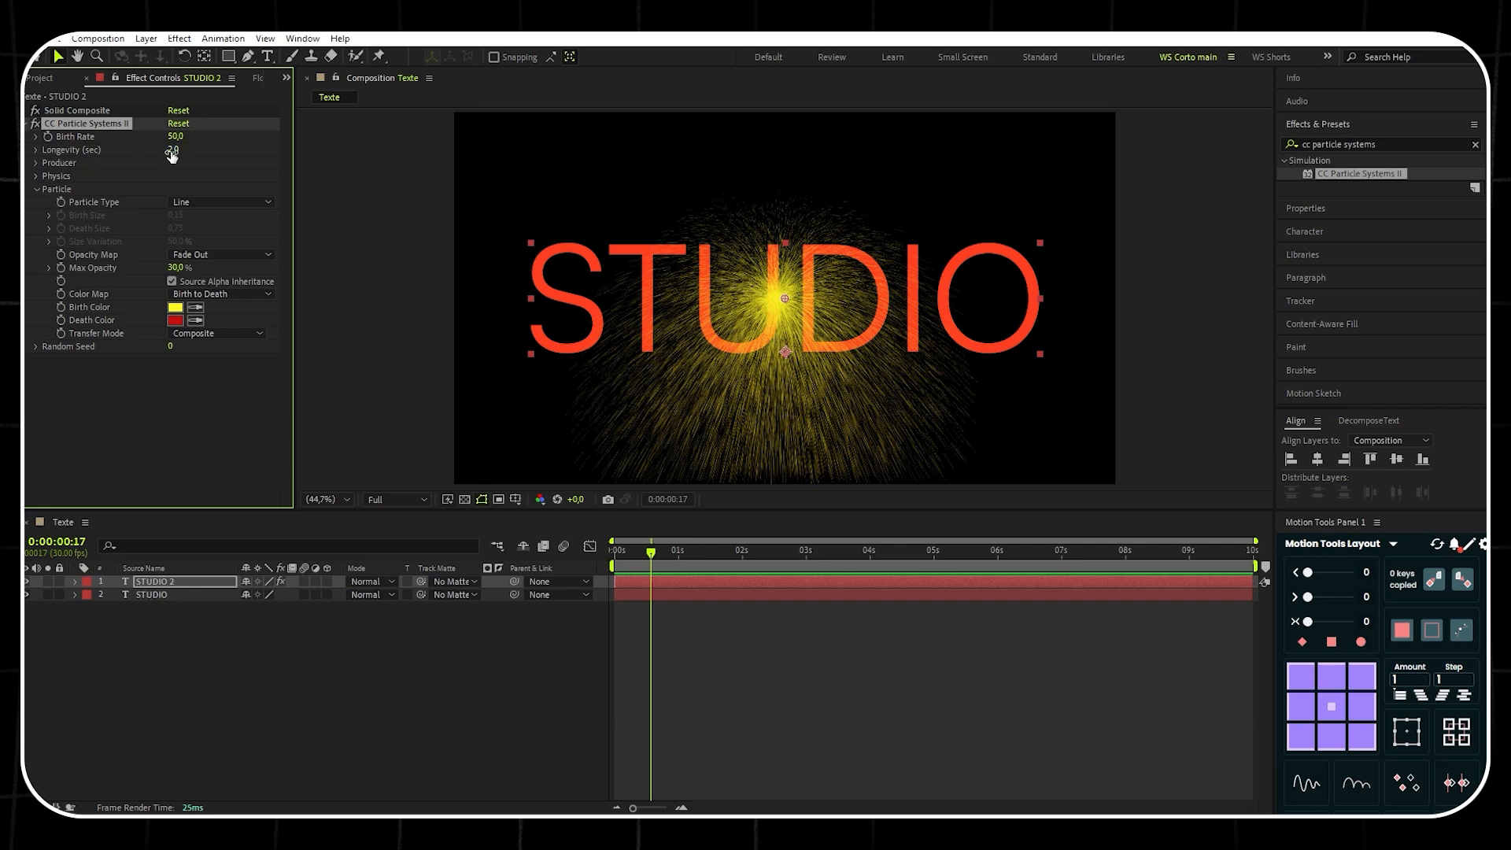
pyautogui.click(173, 149)
pyautogui.write('4')
pyautogui.press('Return')
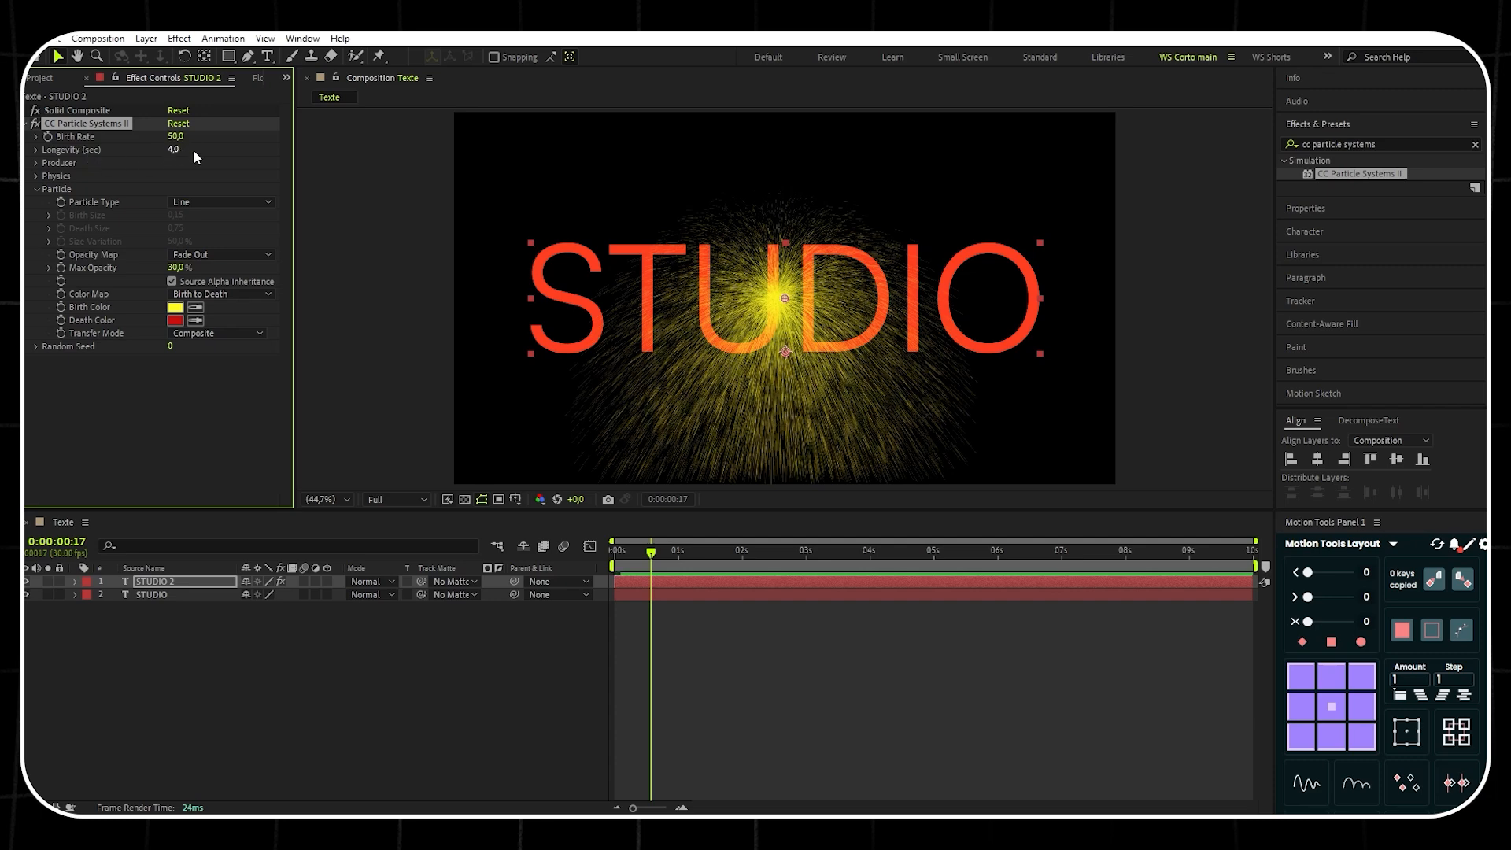
pyautogui.click(151, 149)
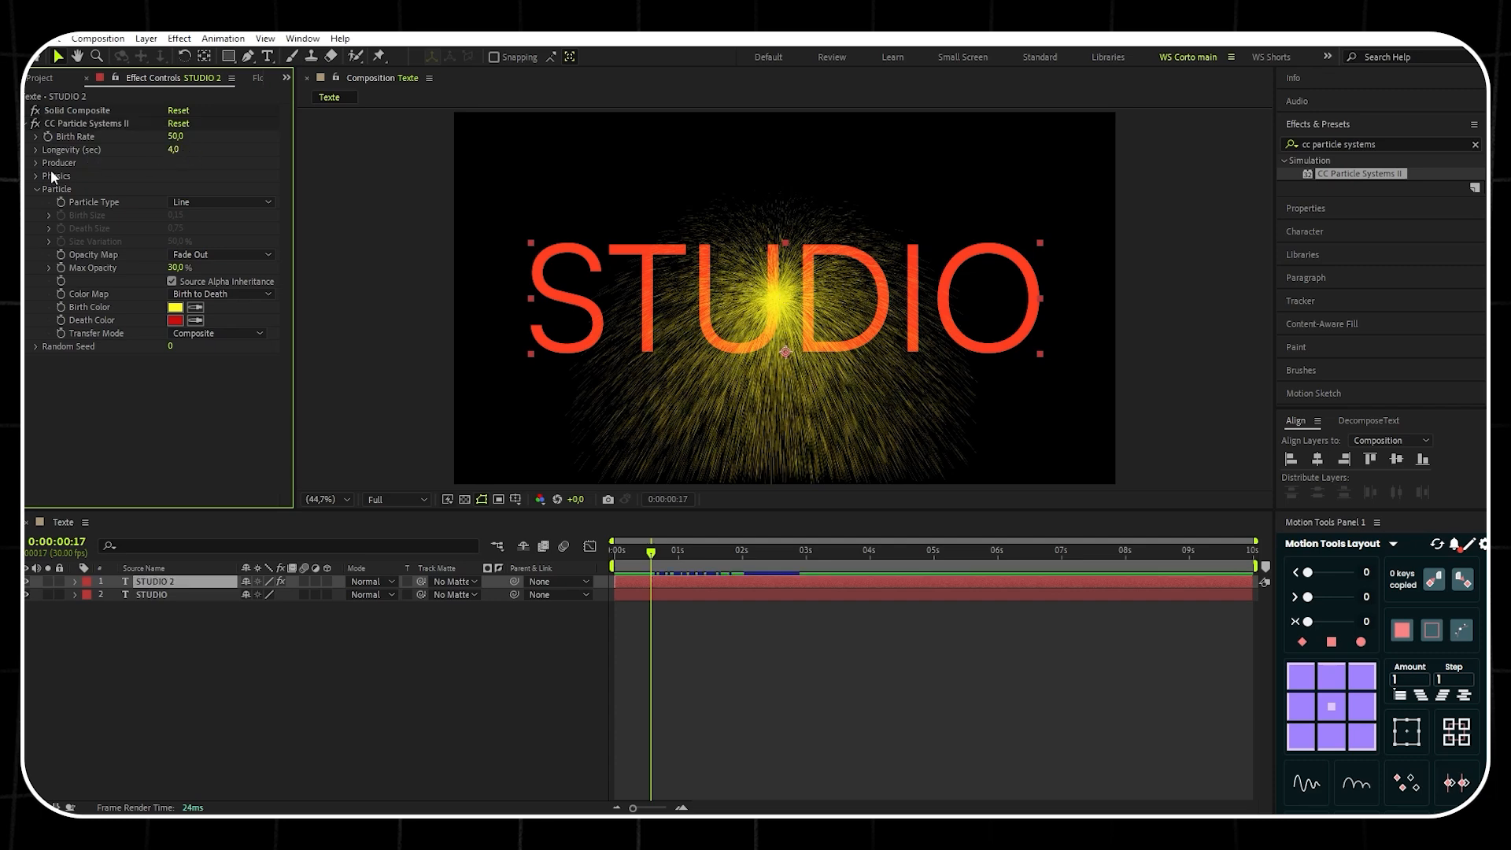
# Keyframe the particle producer's Position at 4, 540 on the composition's left edge at 0 seconds.
pyautogui.click(35, 161)
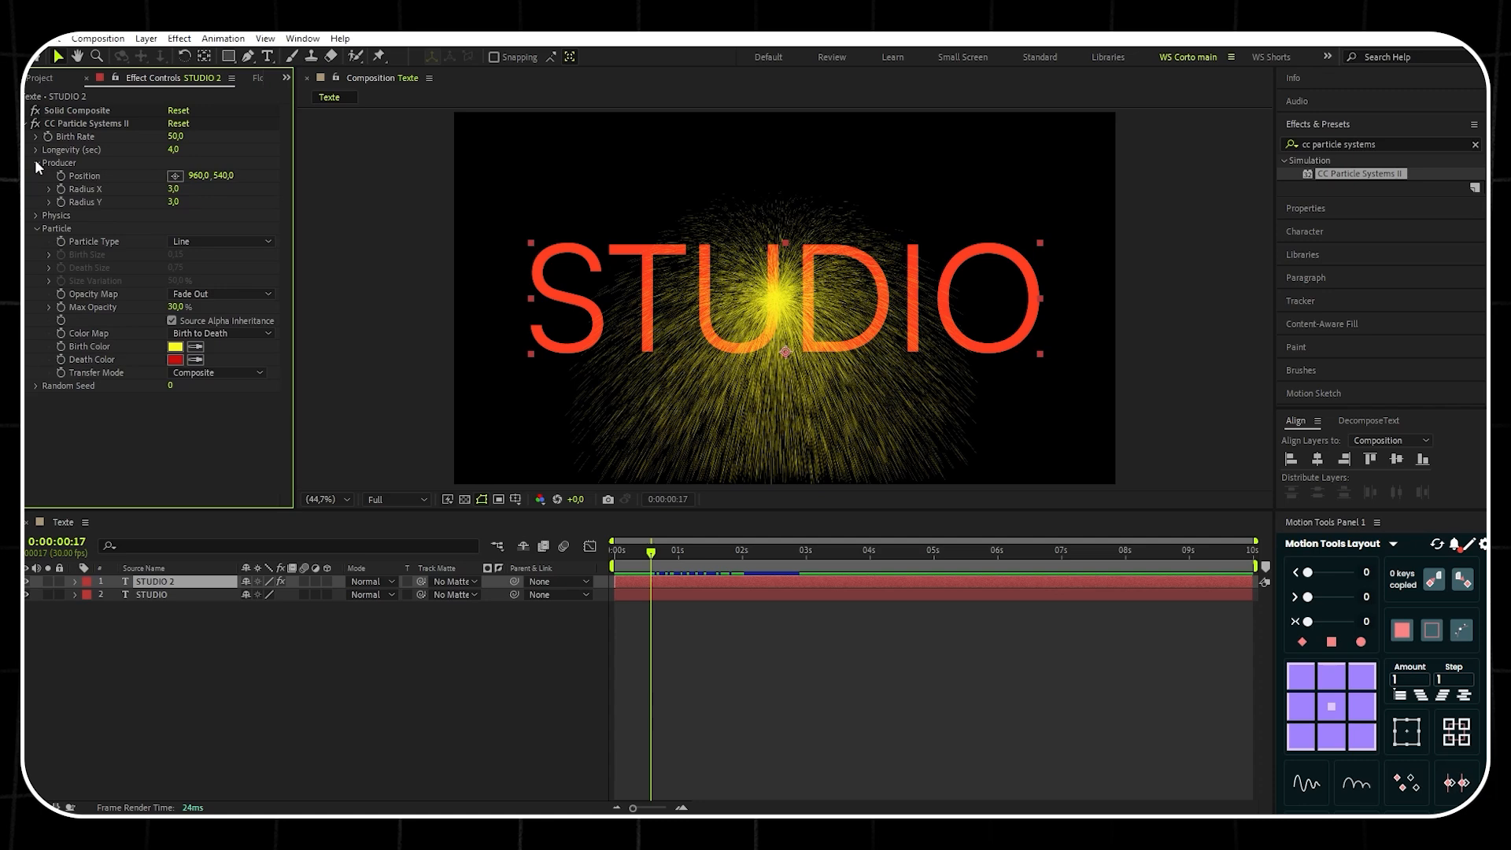
pyautogui.moveTo(650, 551); pyautogui.dragTo(606, 561)
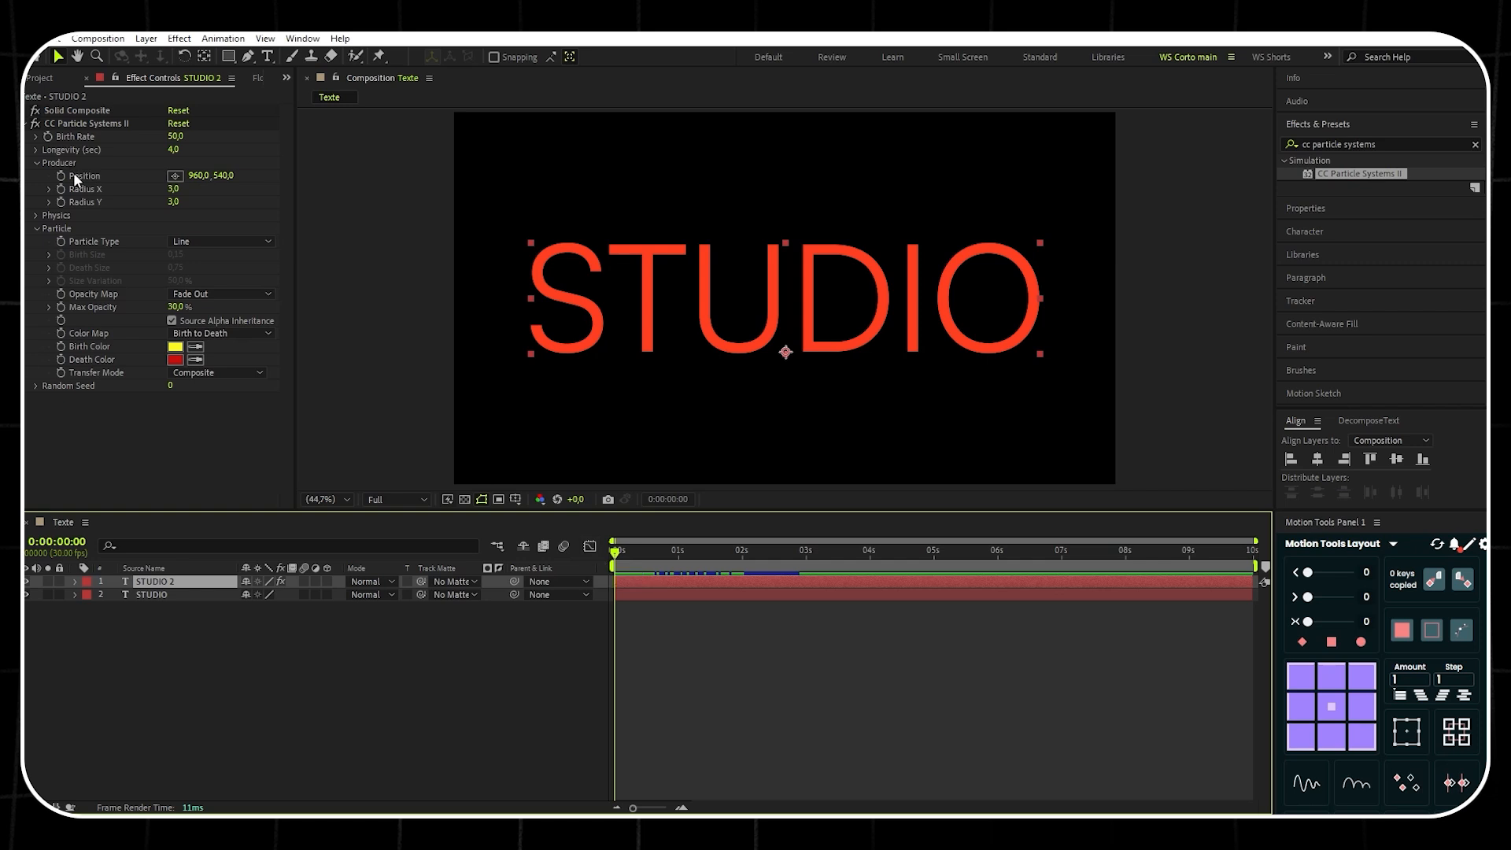
pyautogui.moveTo(195, 175); pyautogui.dragTo(0, 178)
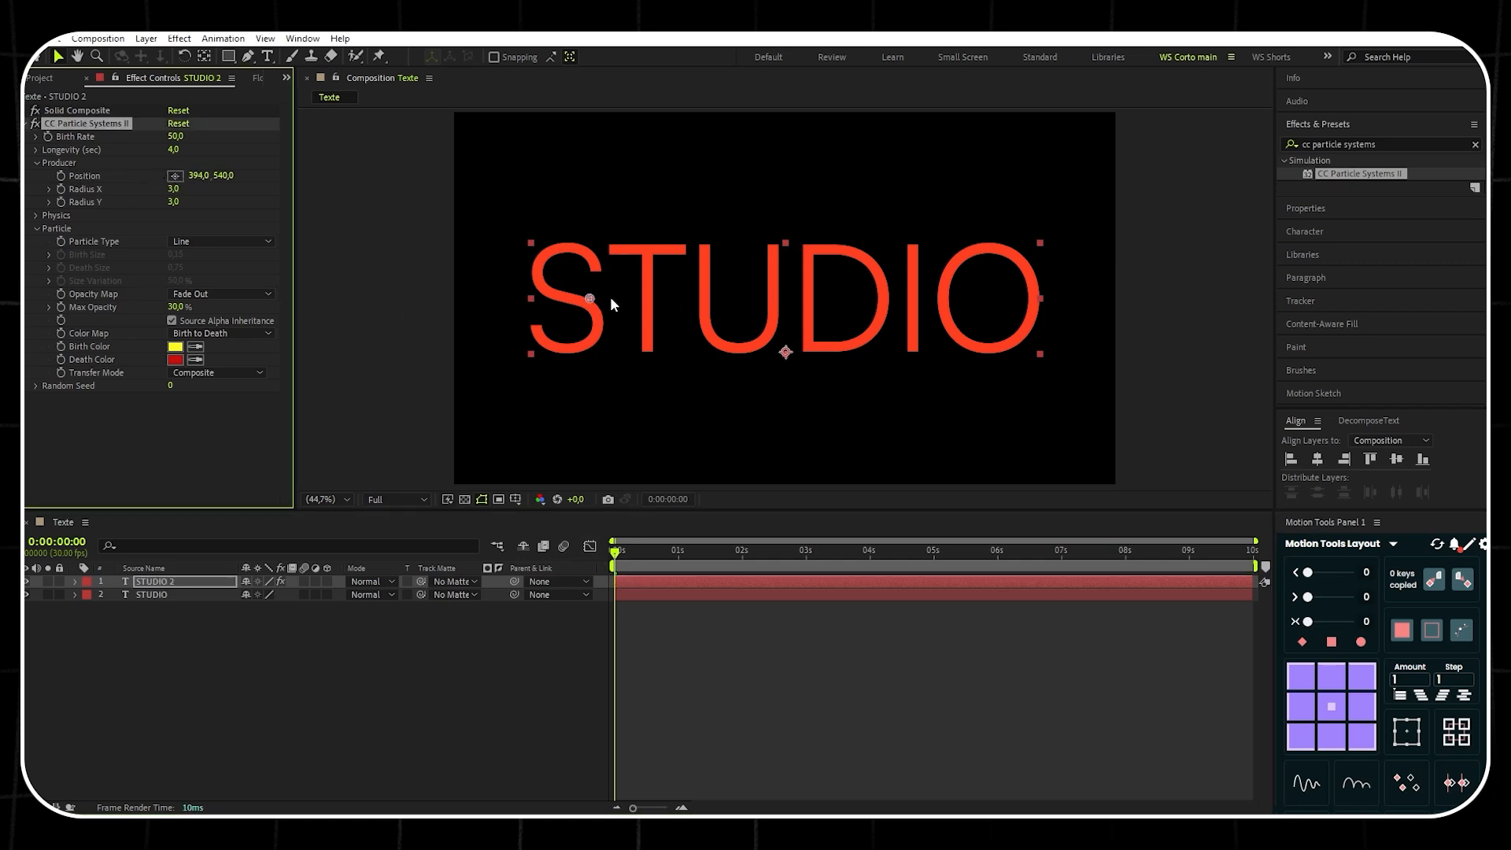
pyautogui.moveTo(589, 298); pyautogui.dragTo(456, 299)
# Keyframe the producer's Position at 1921, 540 at the 2-second mark and reveal the STUDIO 2 layer's keyframes.
pyautogui.moveTo(616, 555); pyautogui.dragTo(746, 573)
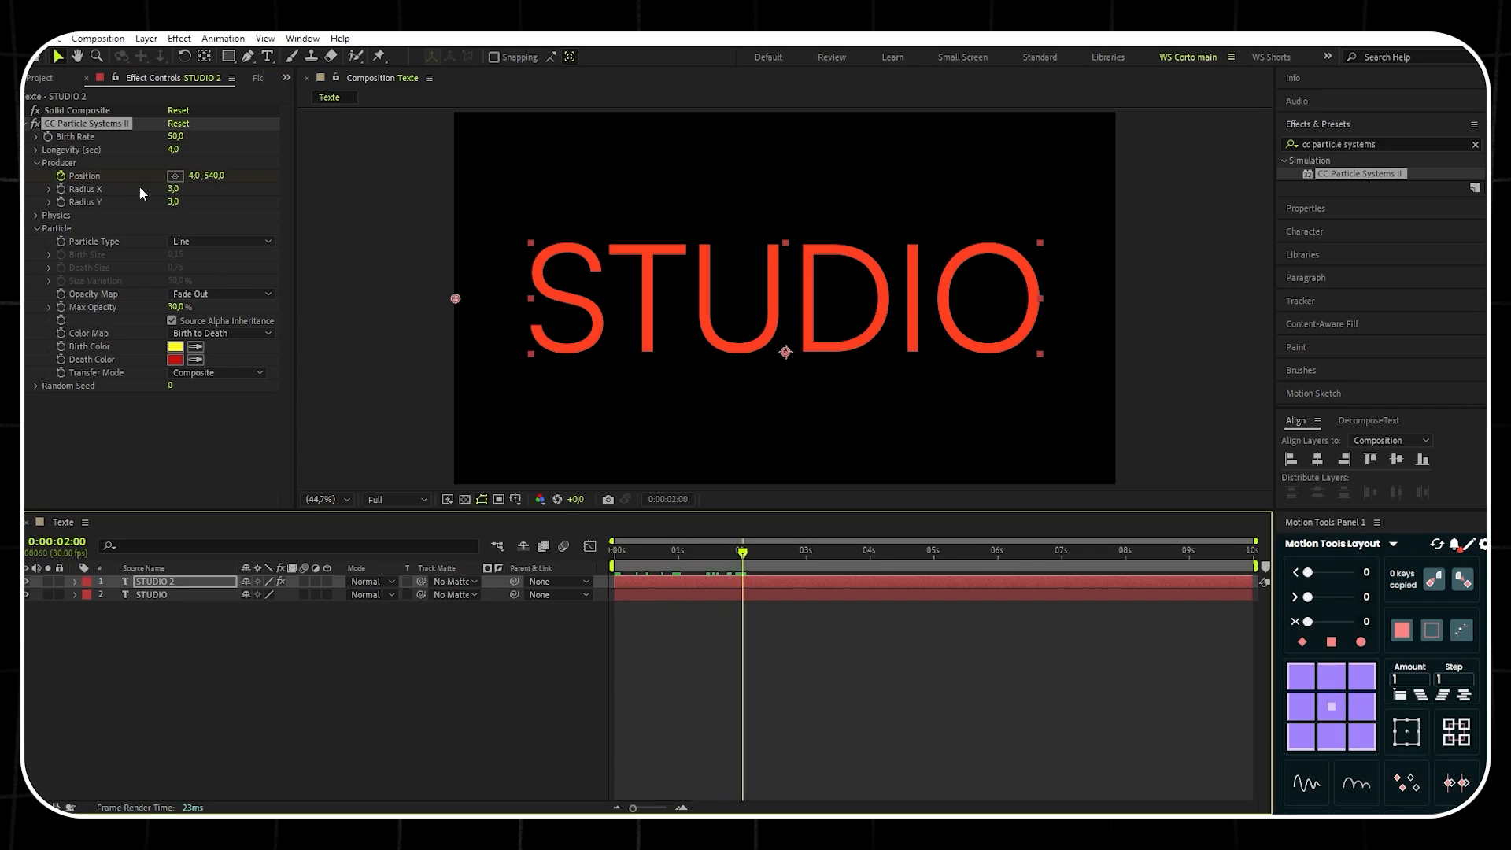
pyautogui.moveTo(193, 175)
pyautogui.mouseDown()
pyautogui.moveTo(366, 209)
pyautogui.moveTo(819, 241)
pyautogui.moveTo(1510, 246)
pyautogui.mouseUp()
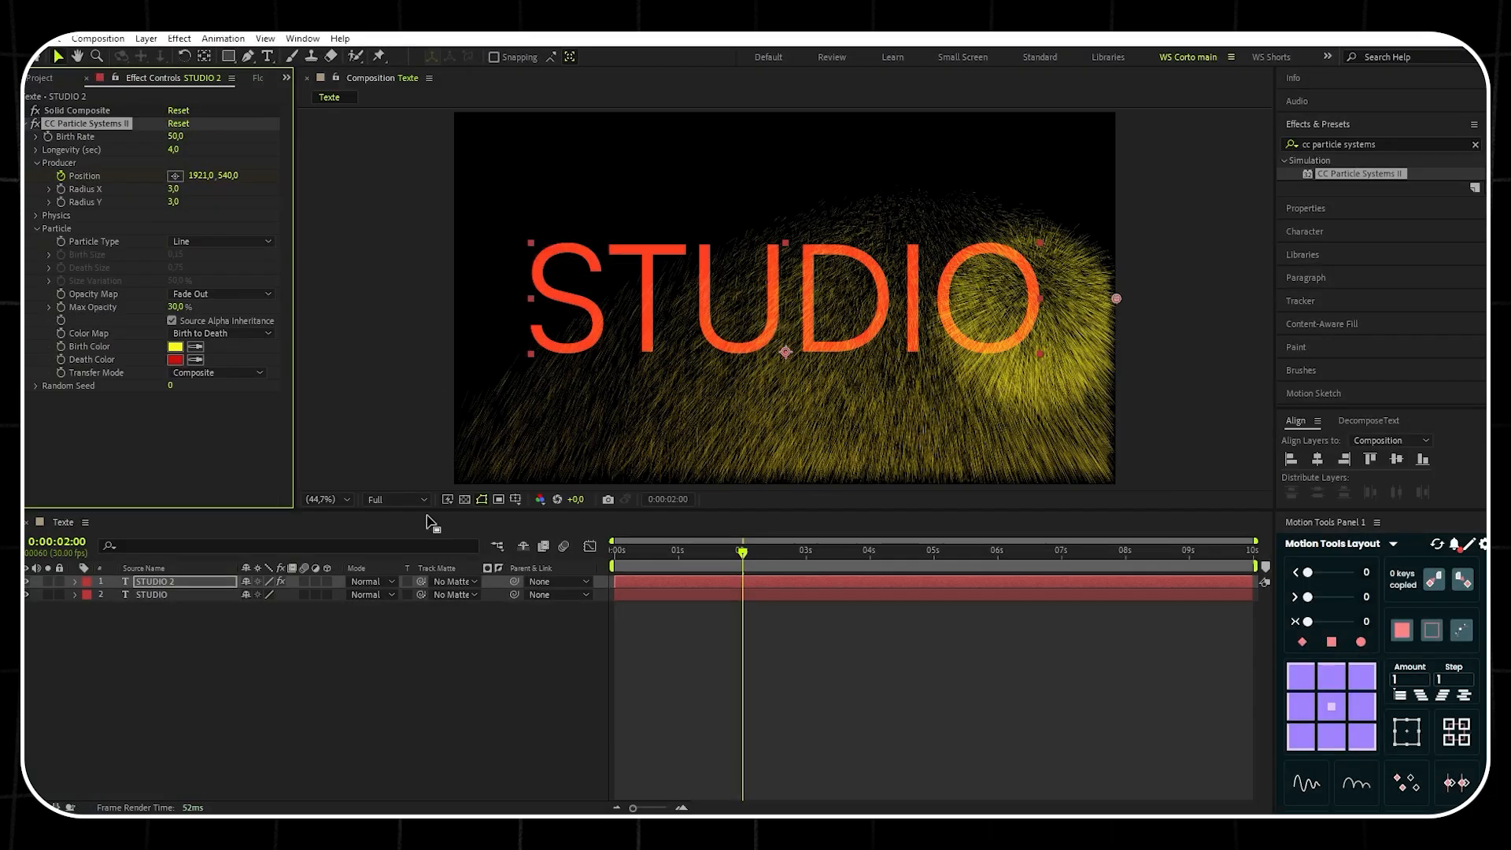
pyautogui.click(186, 582)
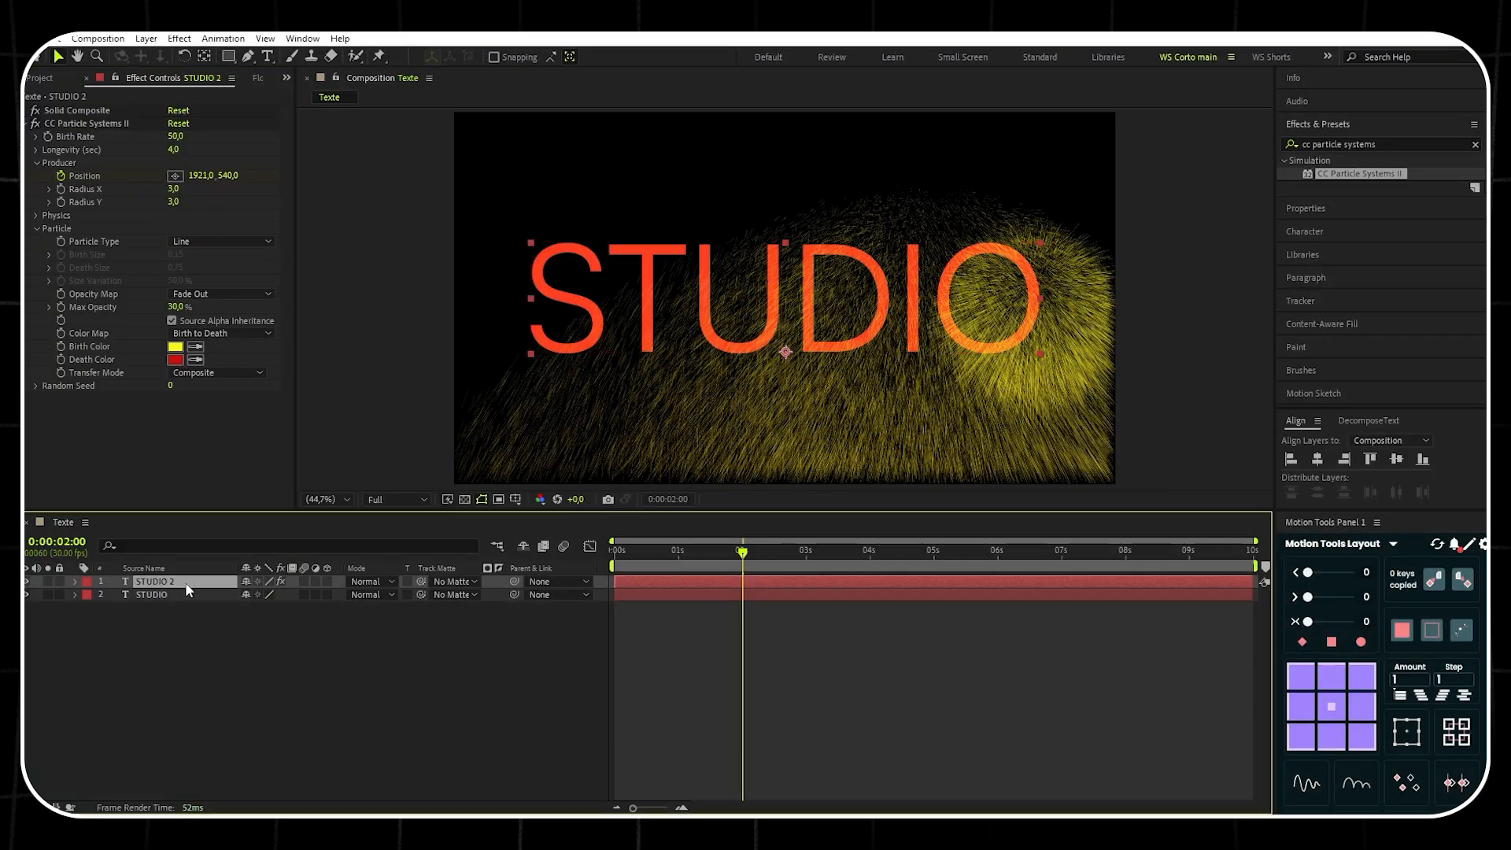
pyautogui.press('u')
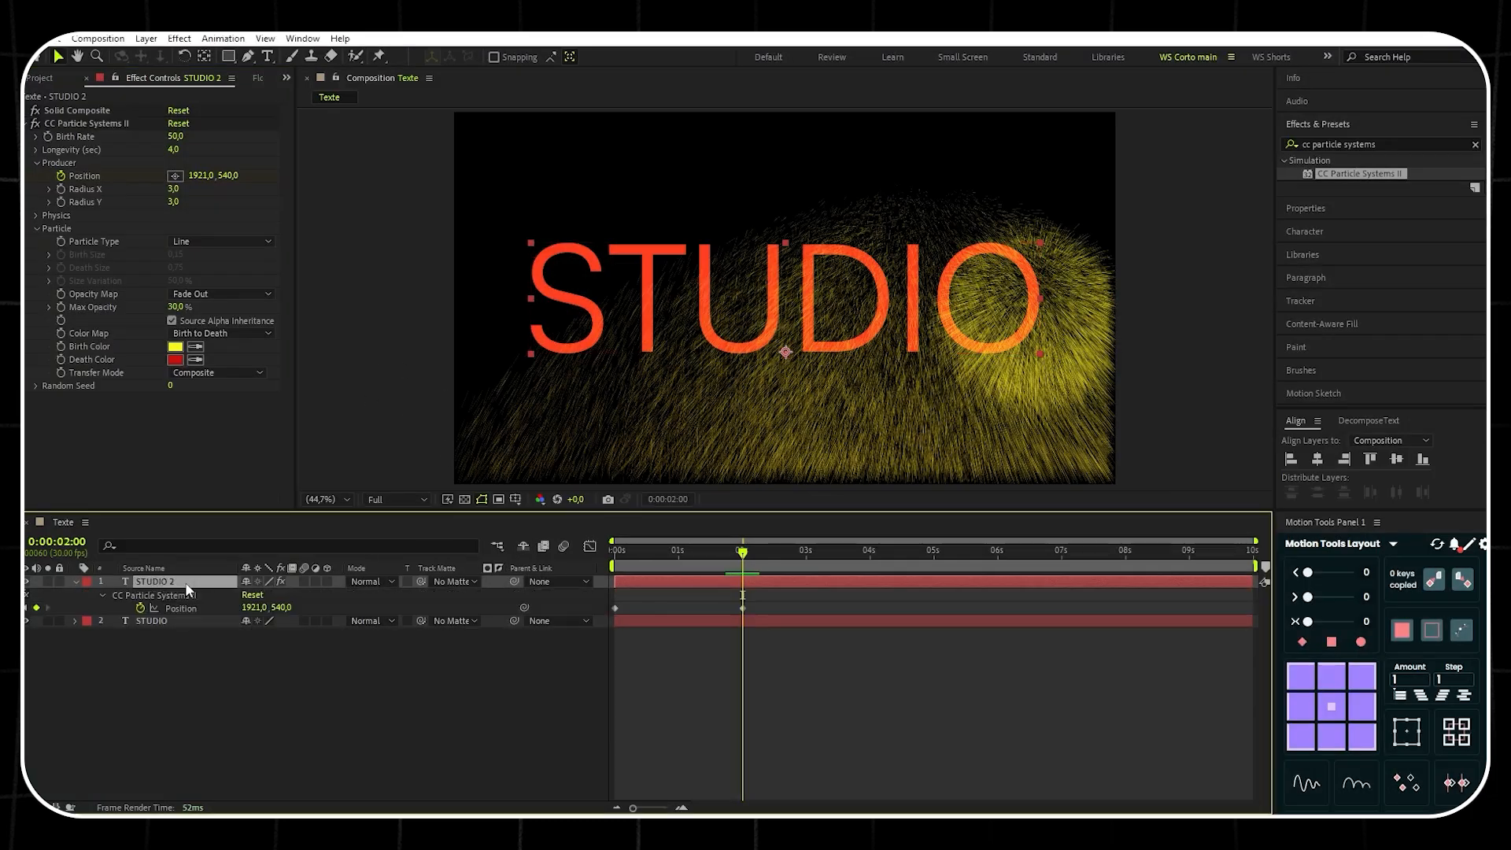
# With the 1-second frame in view, set the producer's Radius X to 1 and Radius Y to 12.
pyautogui.moveTo(743, 561); pyautogui.dragTo(682, 560)
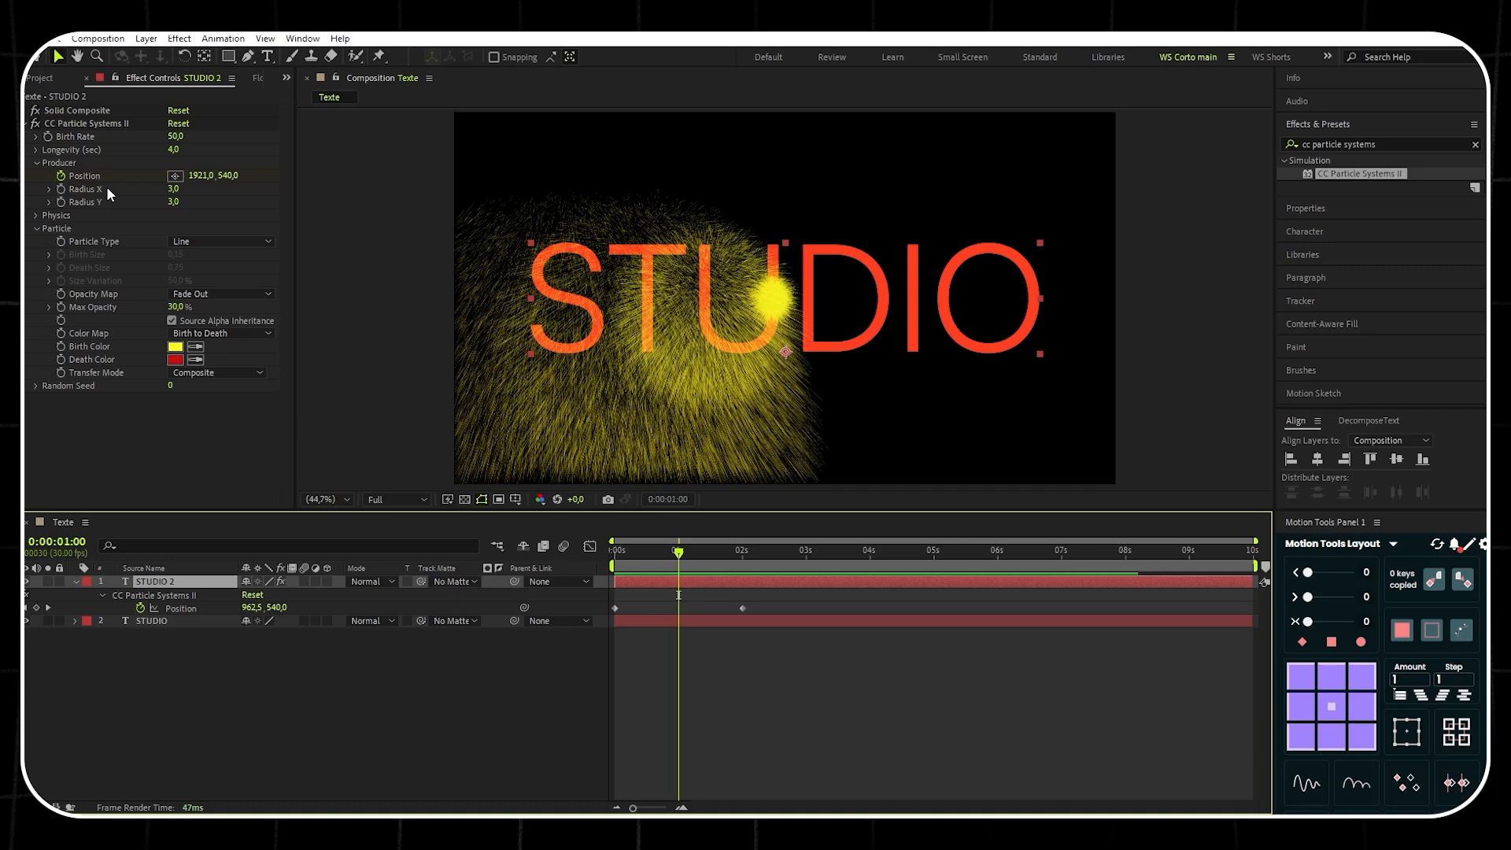
pyautogui.moveTo(171, 189); pyautogui.dragTo(565, 268)
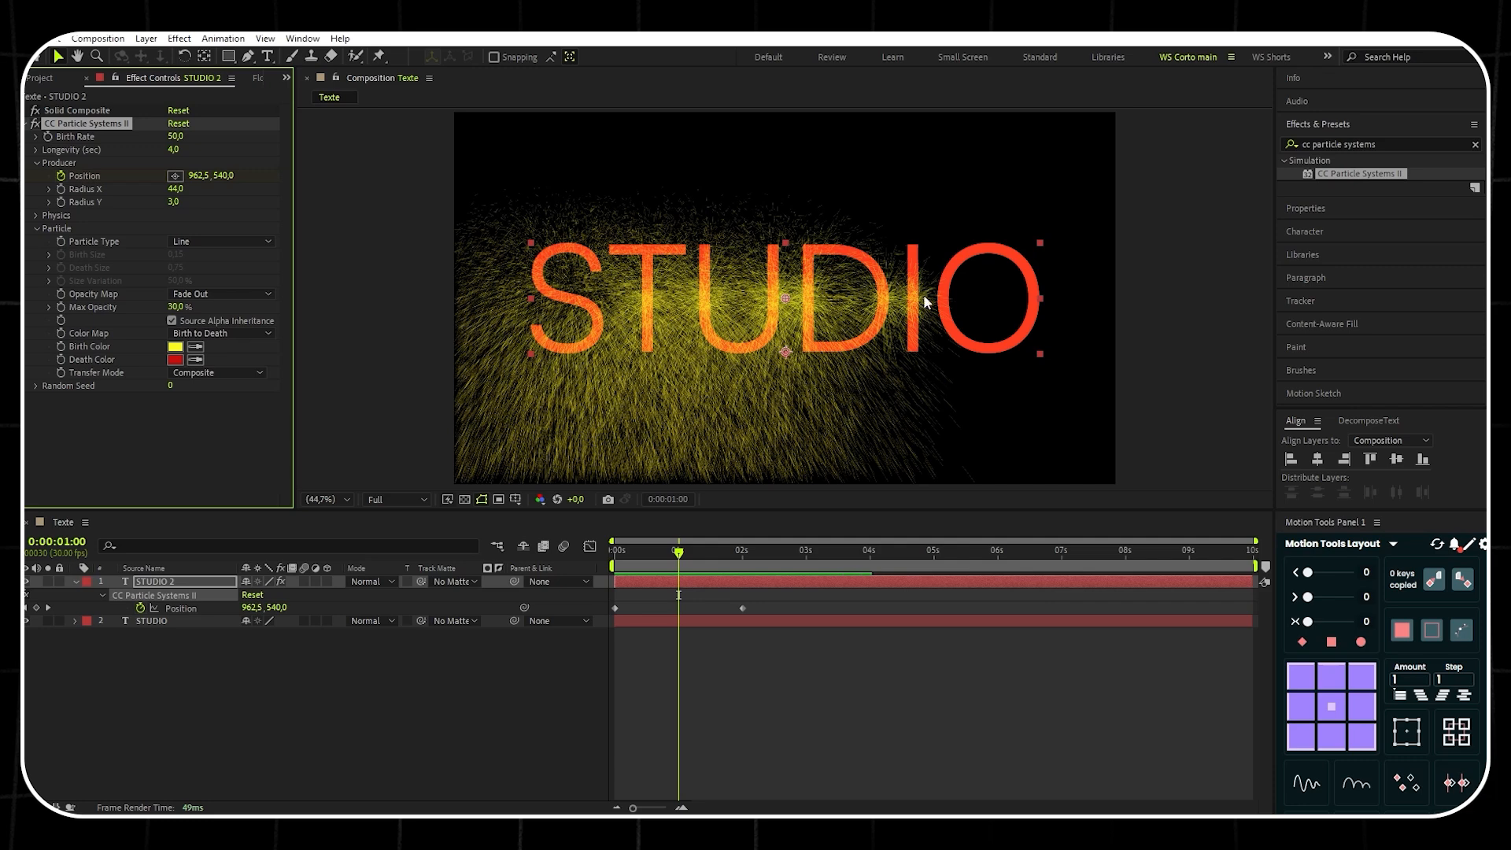
pyautogui.click(172, 188)
pyautogui.write('1')
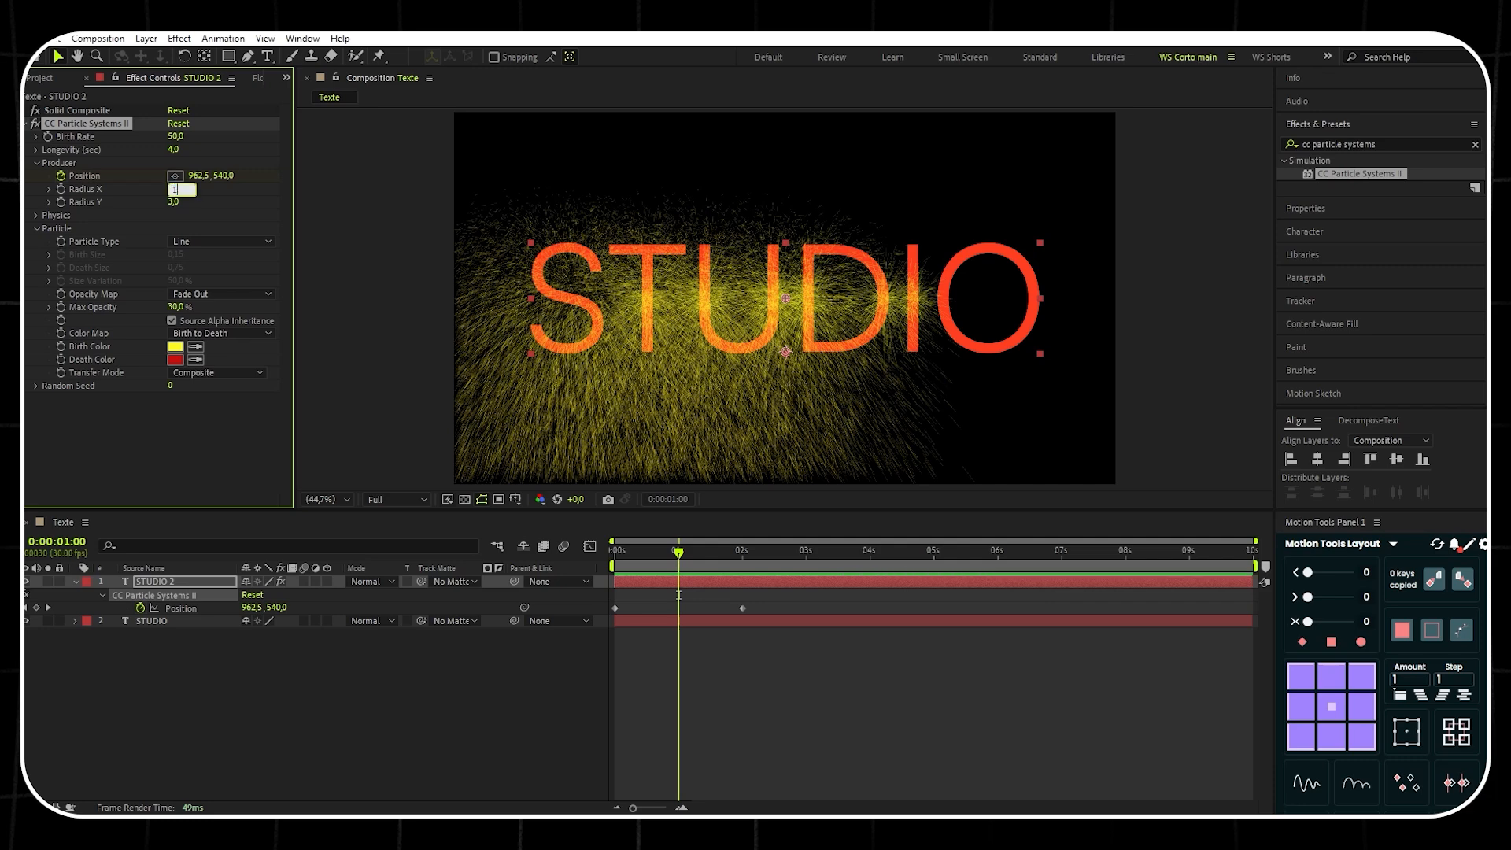
pyautogui.press('Return')
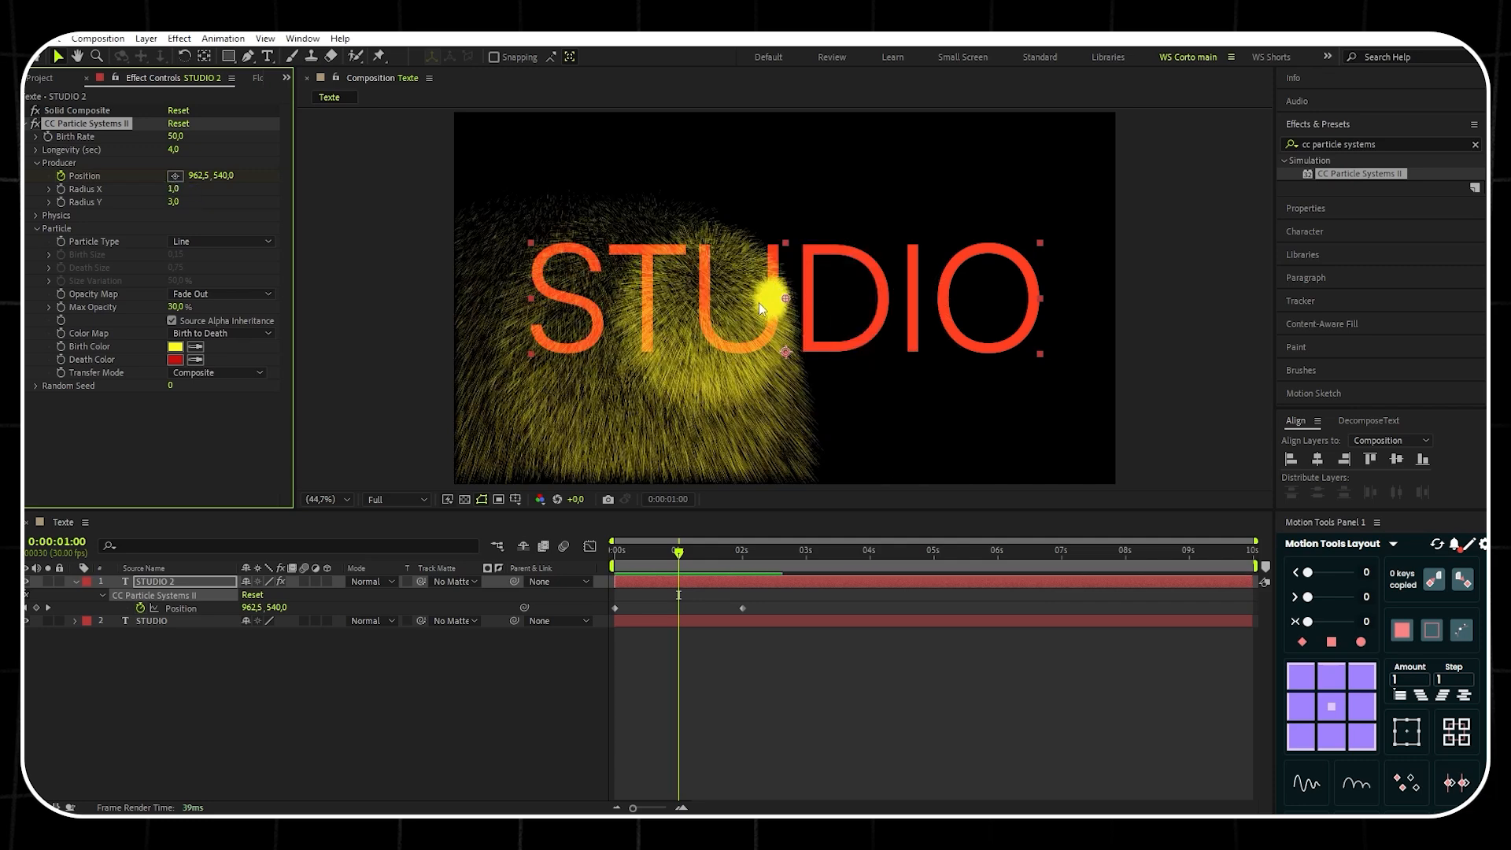
pyautogui.moveTo(172, 202); pyautogui.dragTo(185, 201)
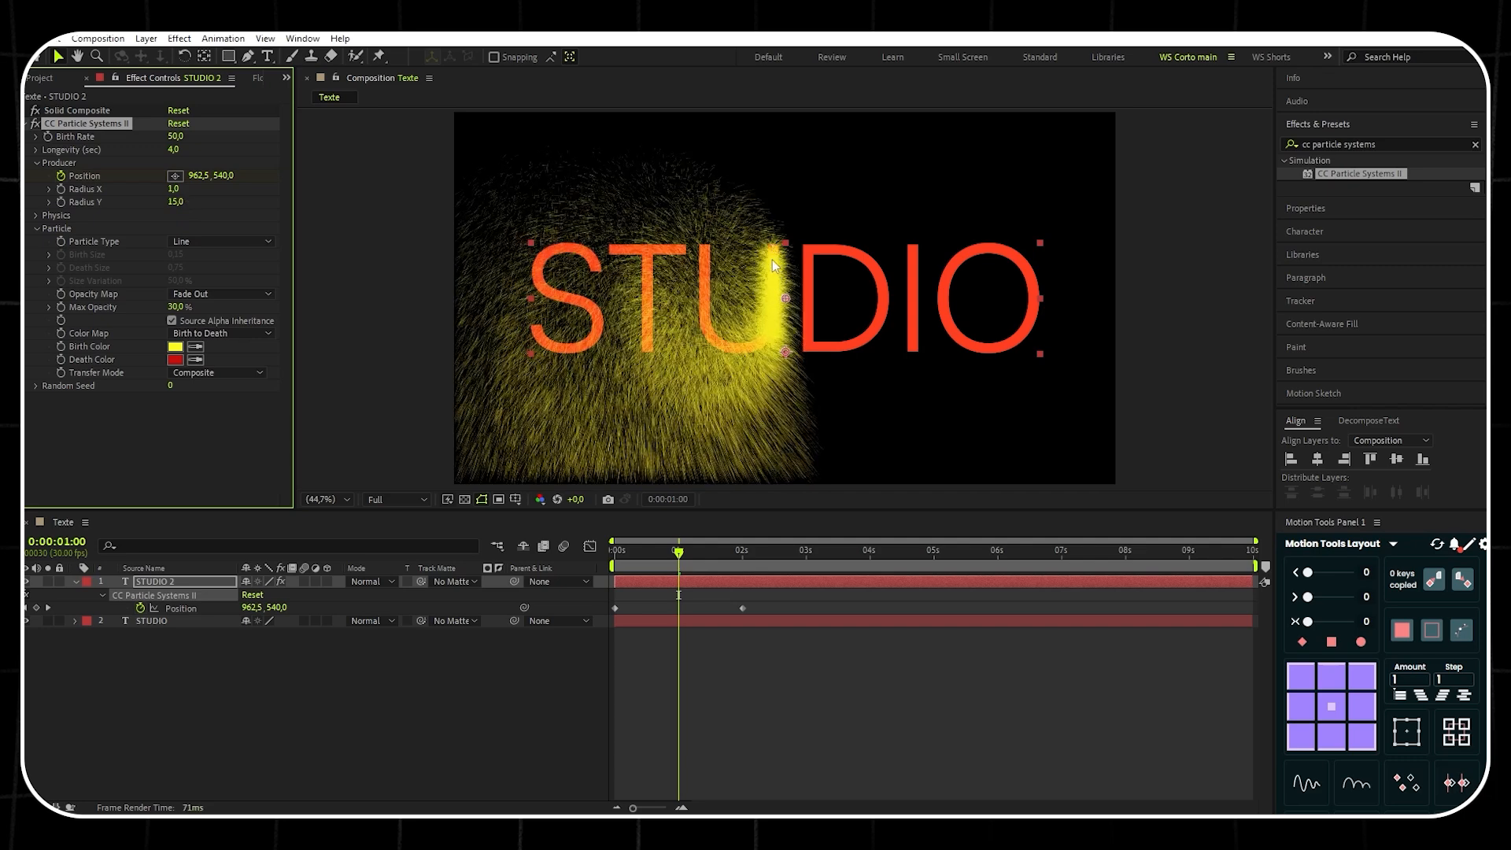
pyautogui.moveTo(169, 201); pyautogui.dragTo(176, 207)
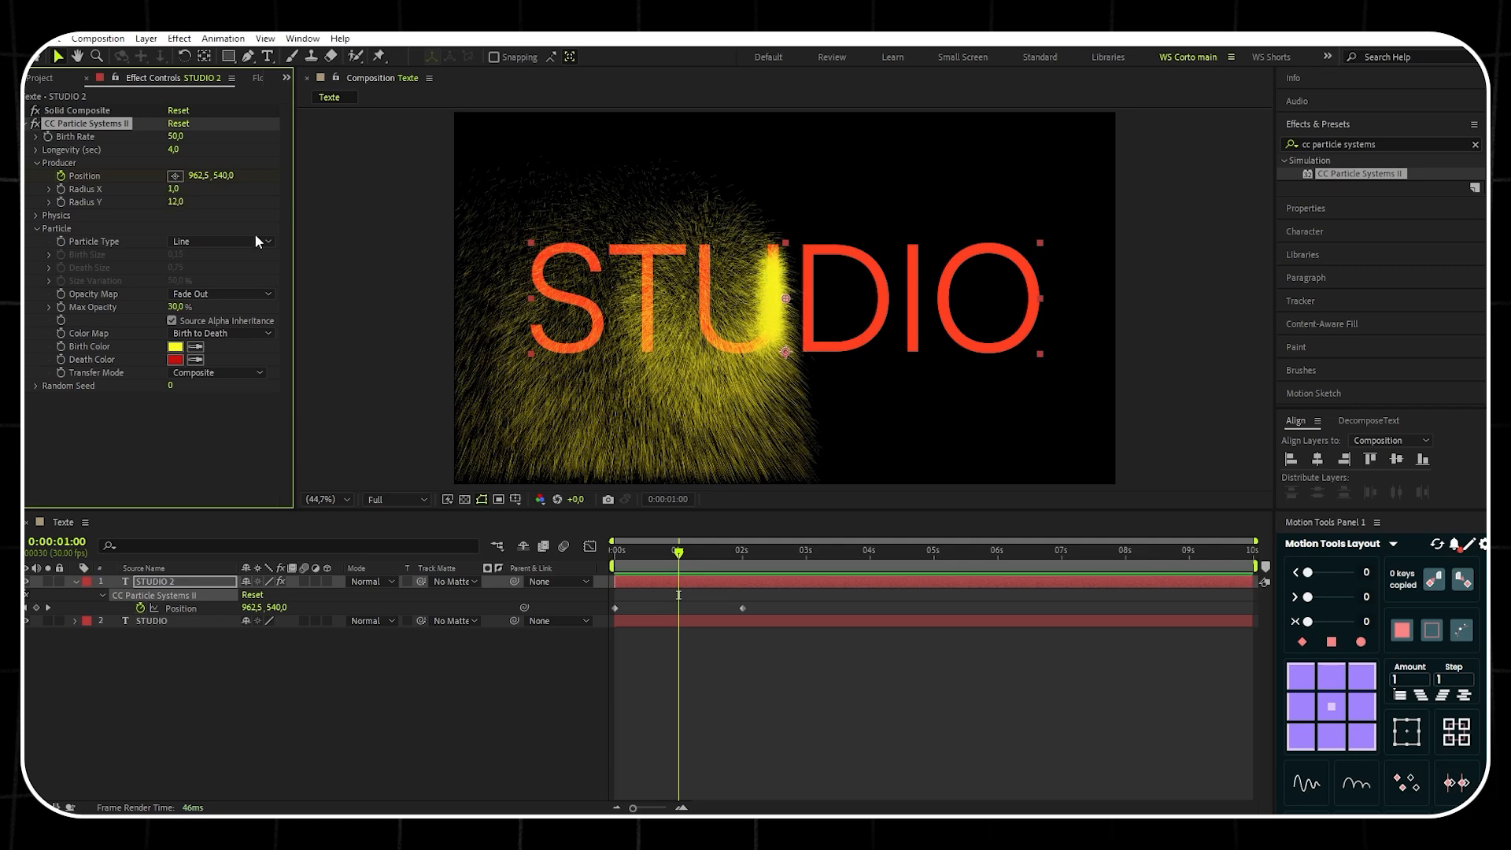
# Delete the stray Position keyframe at 1 second and set the producer's Y position to 523 on the 0-second keyframe.
pyautogui.moveTo(228, 177); pyautogui.dragTo(217, 211)
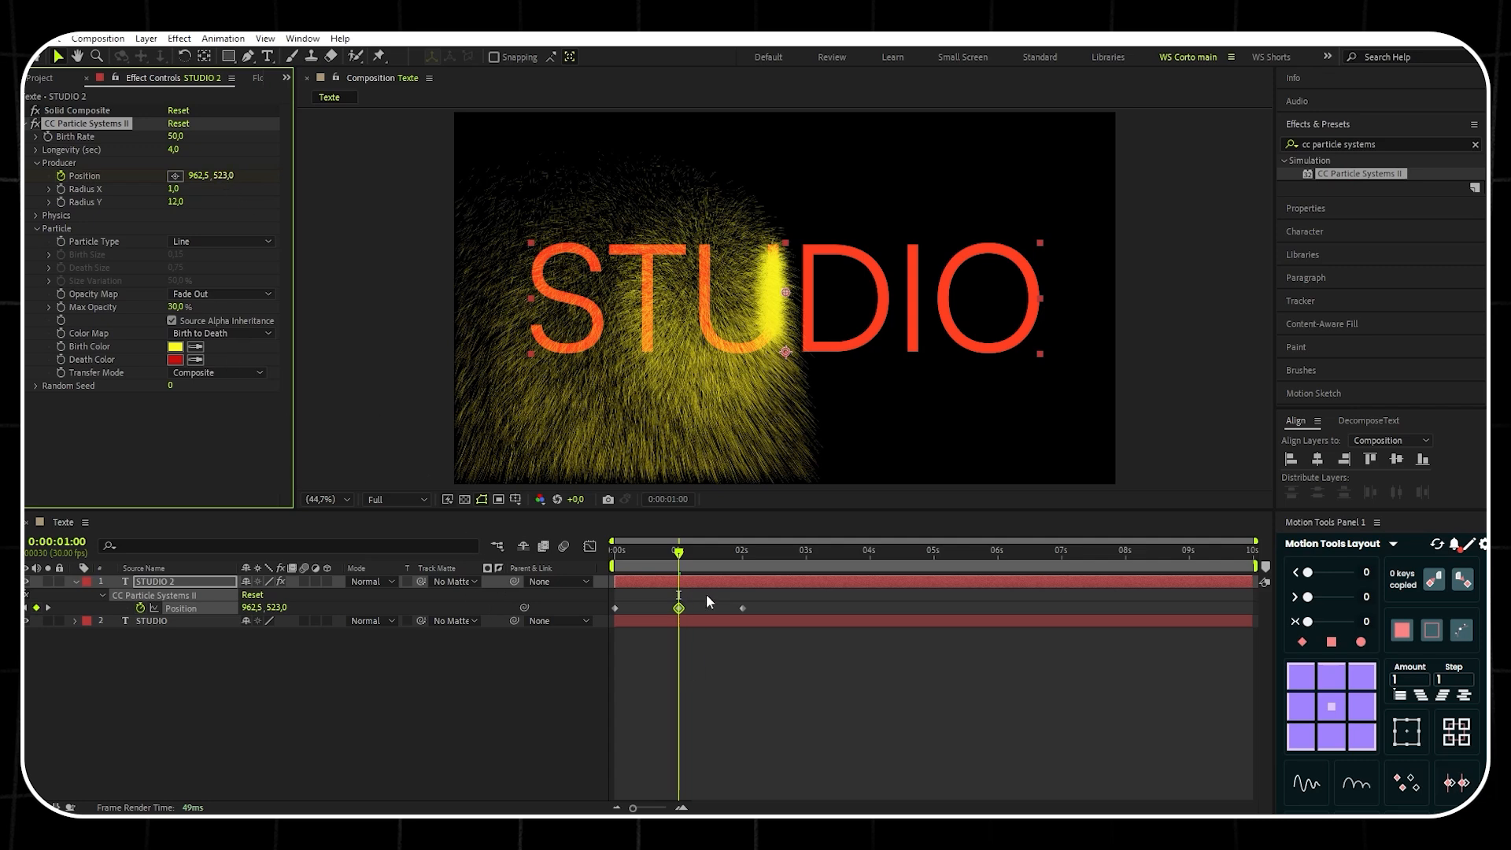
pyautogui.press('Delete')
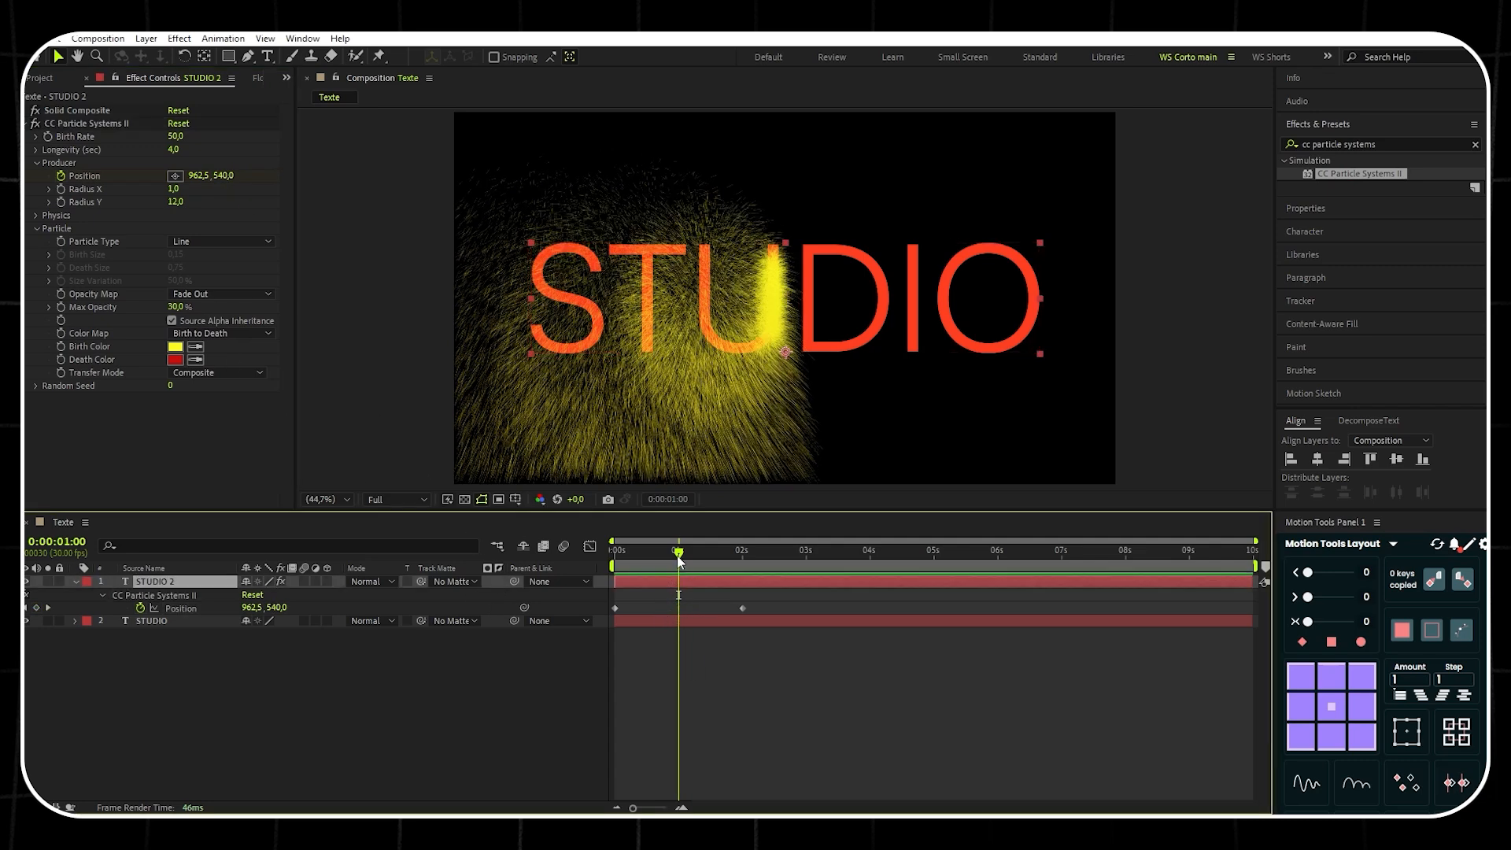
pyautogui.moveTo(679, 551); pyautogui.dragTo(615, 551)
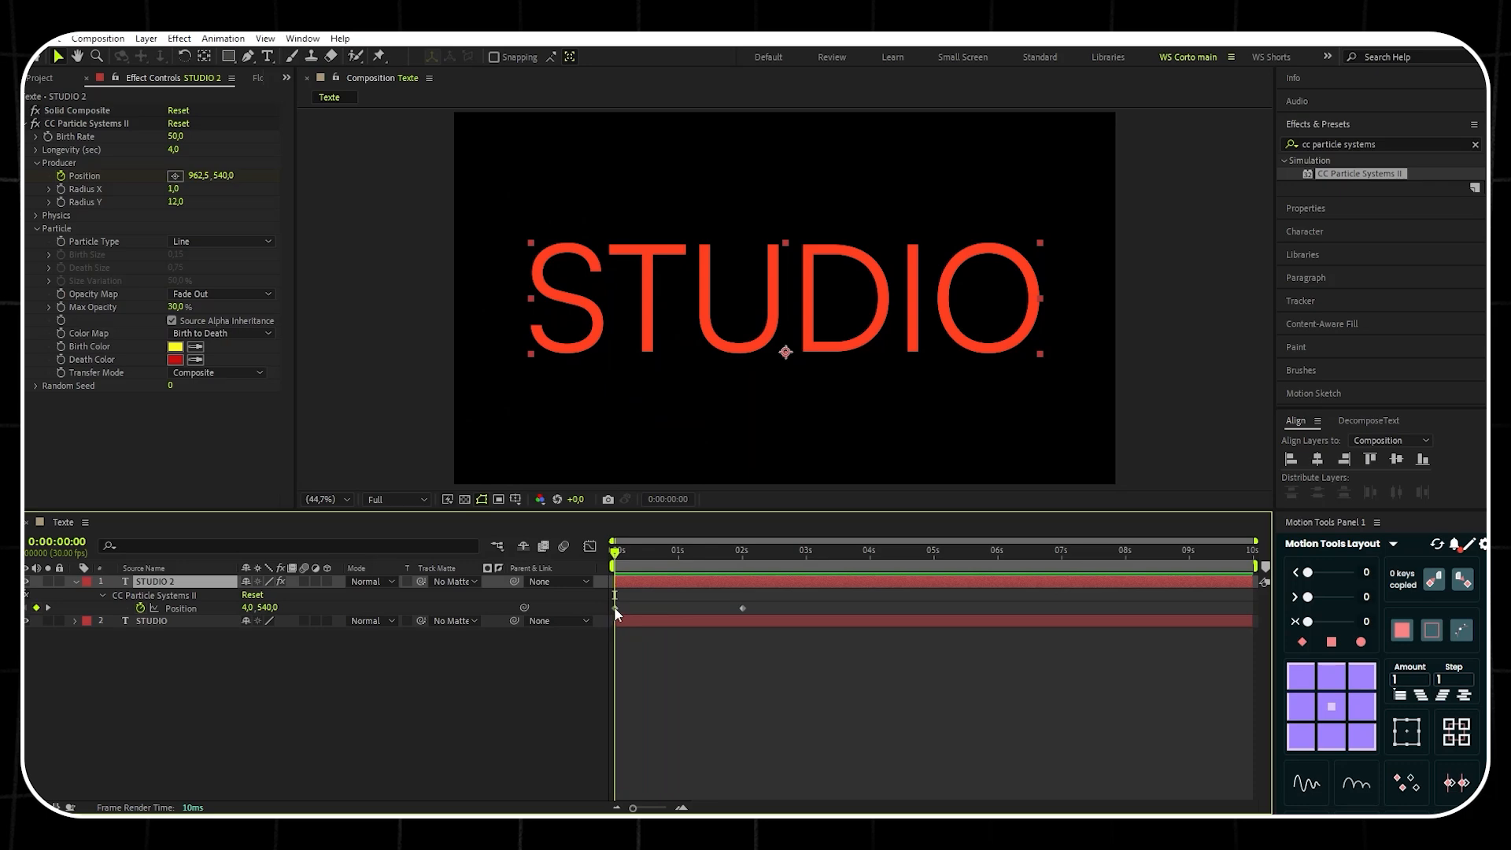
pyautogui.click(223, 177)
pyautogui.click(214, 176)
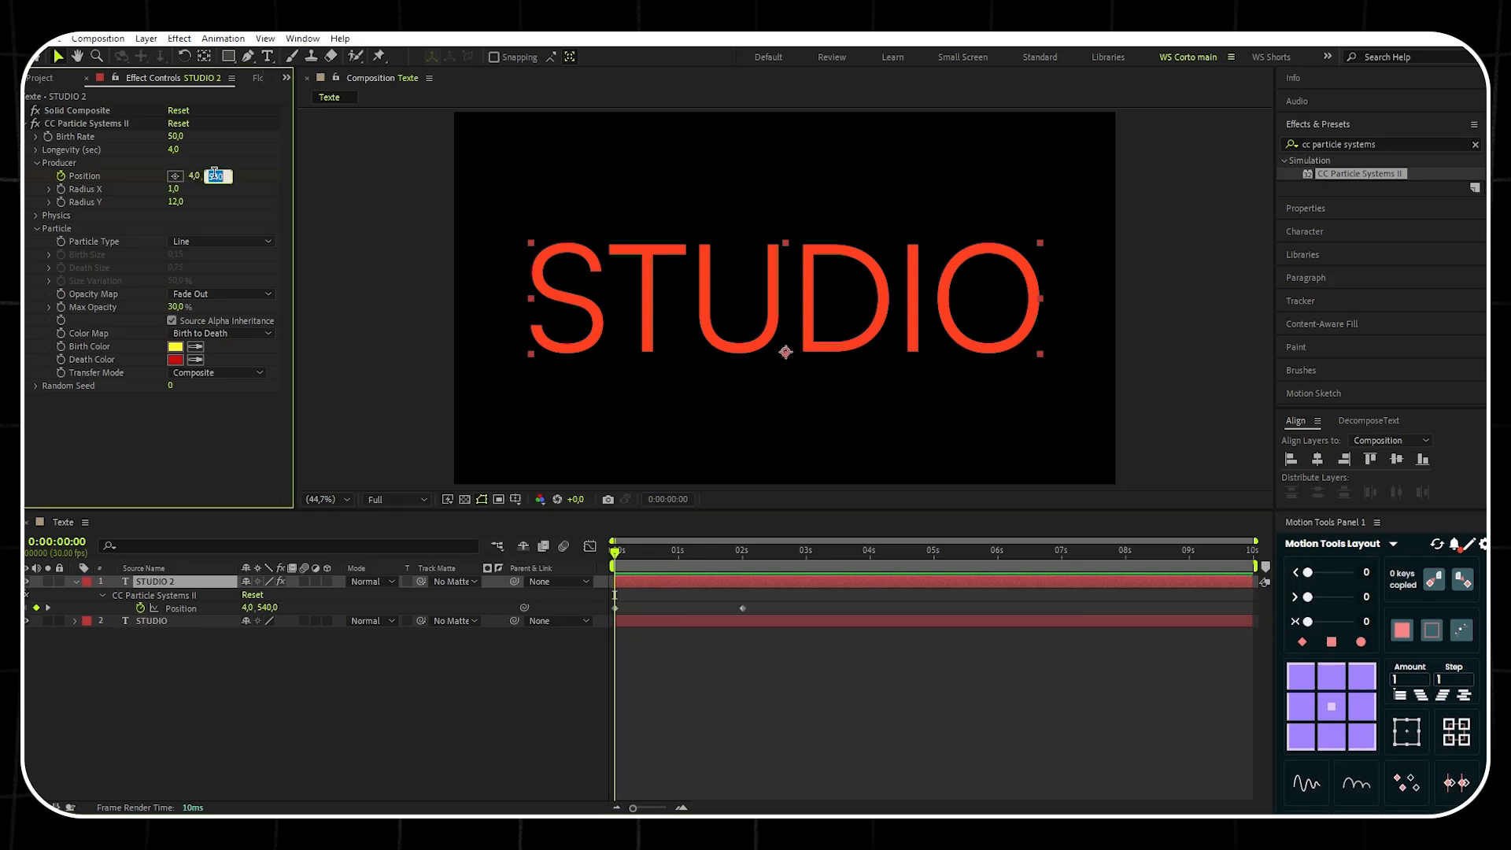
pyautogui.write('523')
pyautogui.press('Return')
# Set the particle producer's Y position to 523 on the 2-second Position keyframe.
pyautogui.click(743, 555)
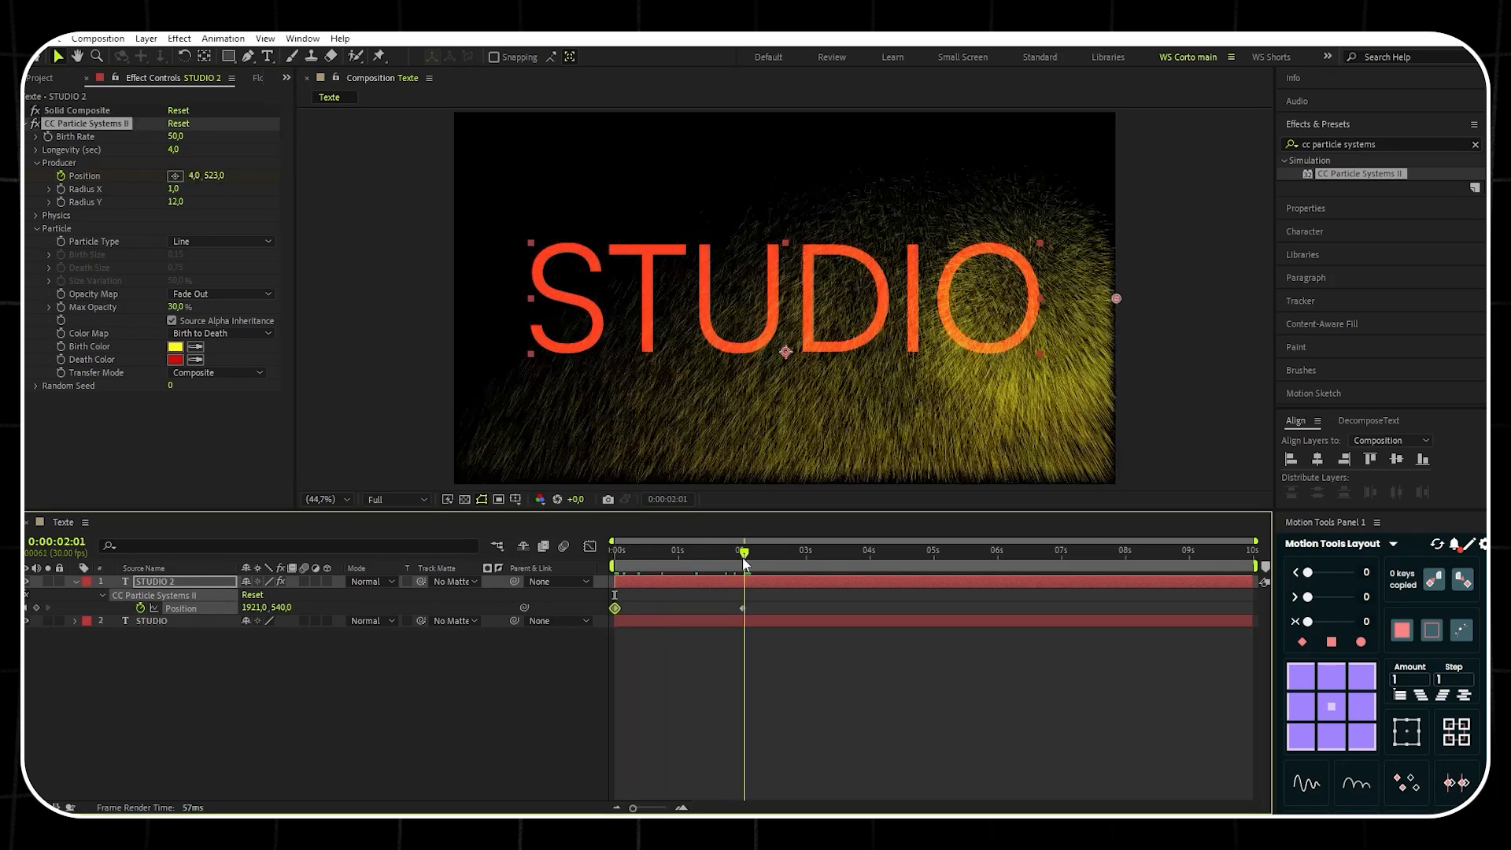
pyautogui.click(231, 176)
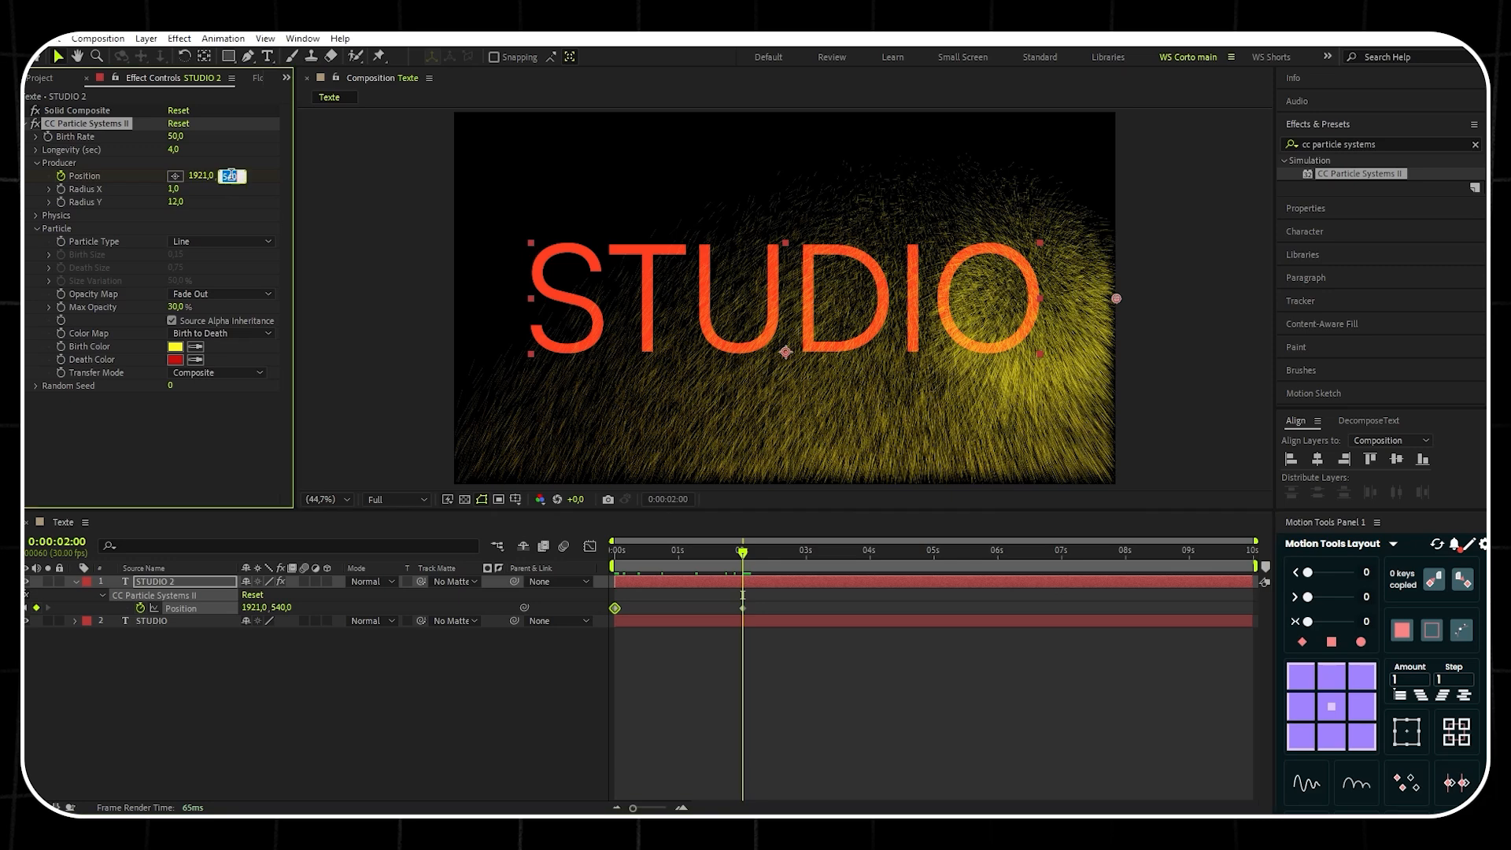
pyautogui.write('523')
pyautogui.press('Return')
# With the 1-second frame in view, set the particle system's Physics Animation to Direction.
pyautogui.click(747, 556)
pyautogui.moveTo(748, 560); pyautogui.dragTo(678, 555)
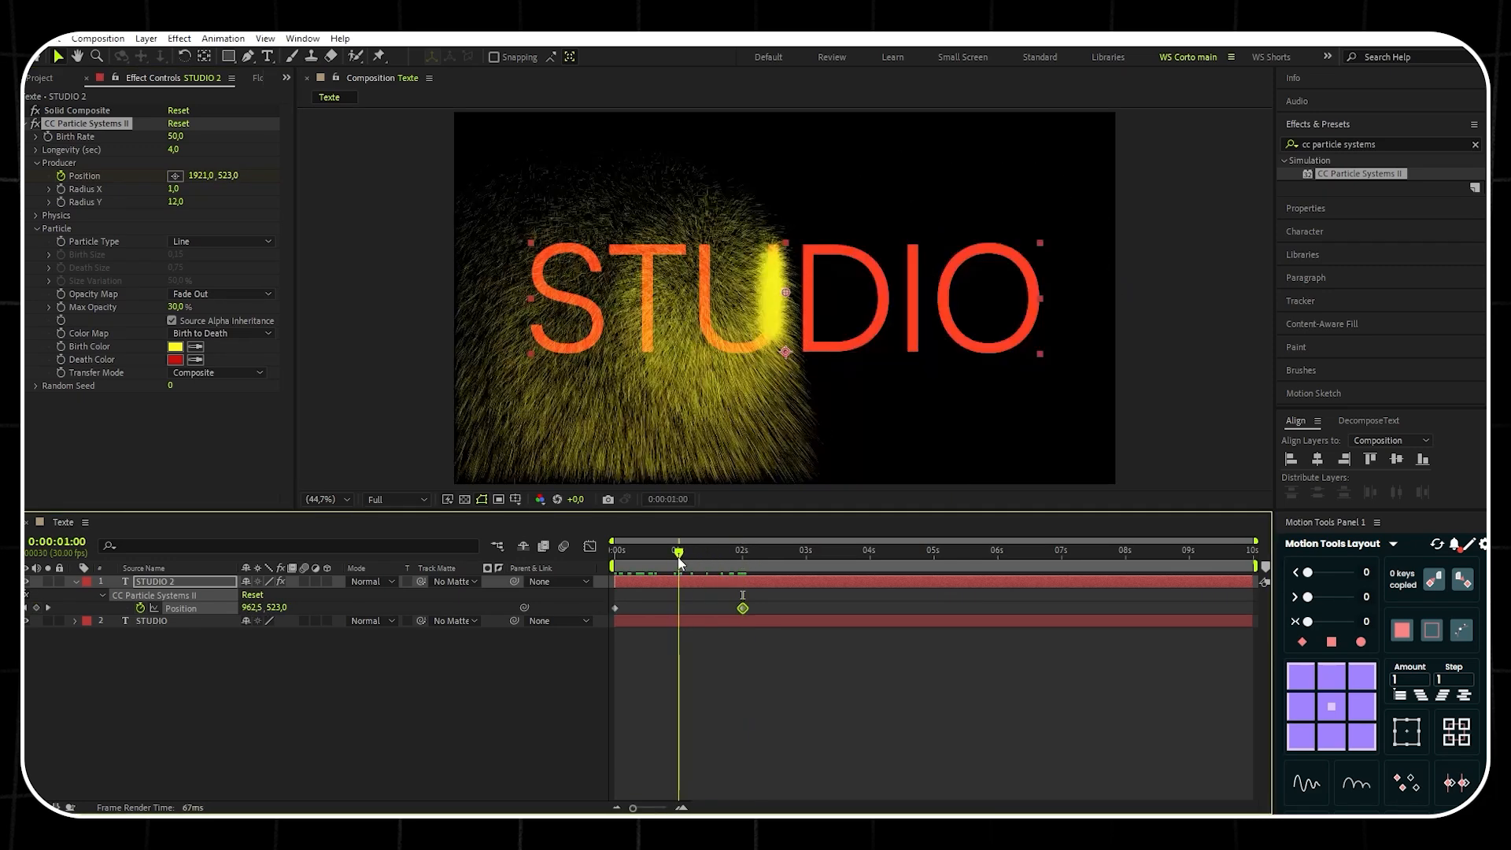
pyautogui.click(36, 214)
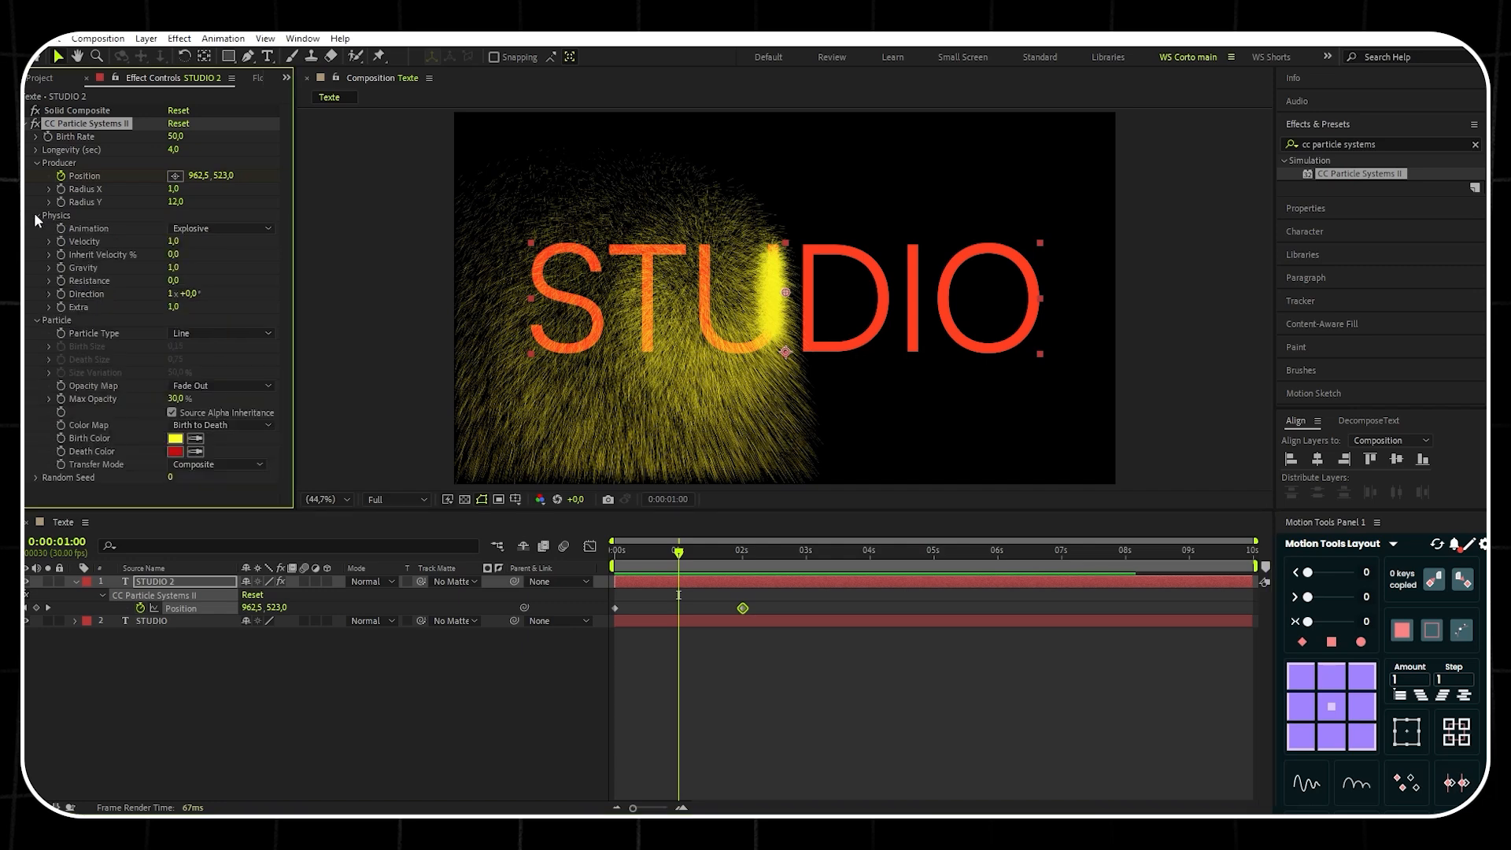
pyautogui.click(187, 229)
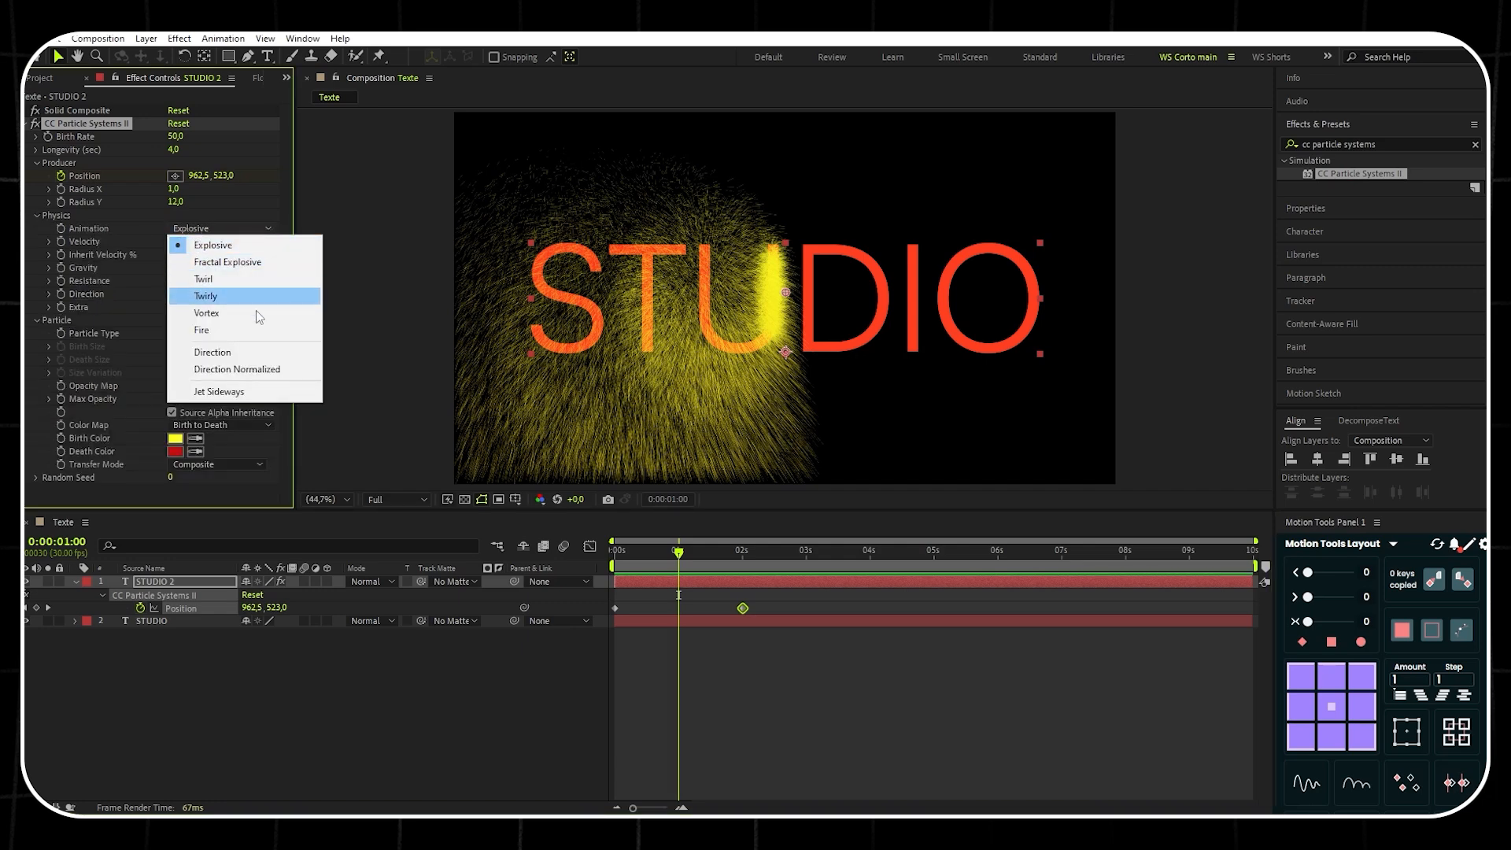
pyautogui.click(224, 351)
# Set the particle Velocity to 0.5 and Inherit Velocity to 20%.
pyautogui.click(174, 241)
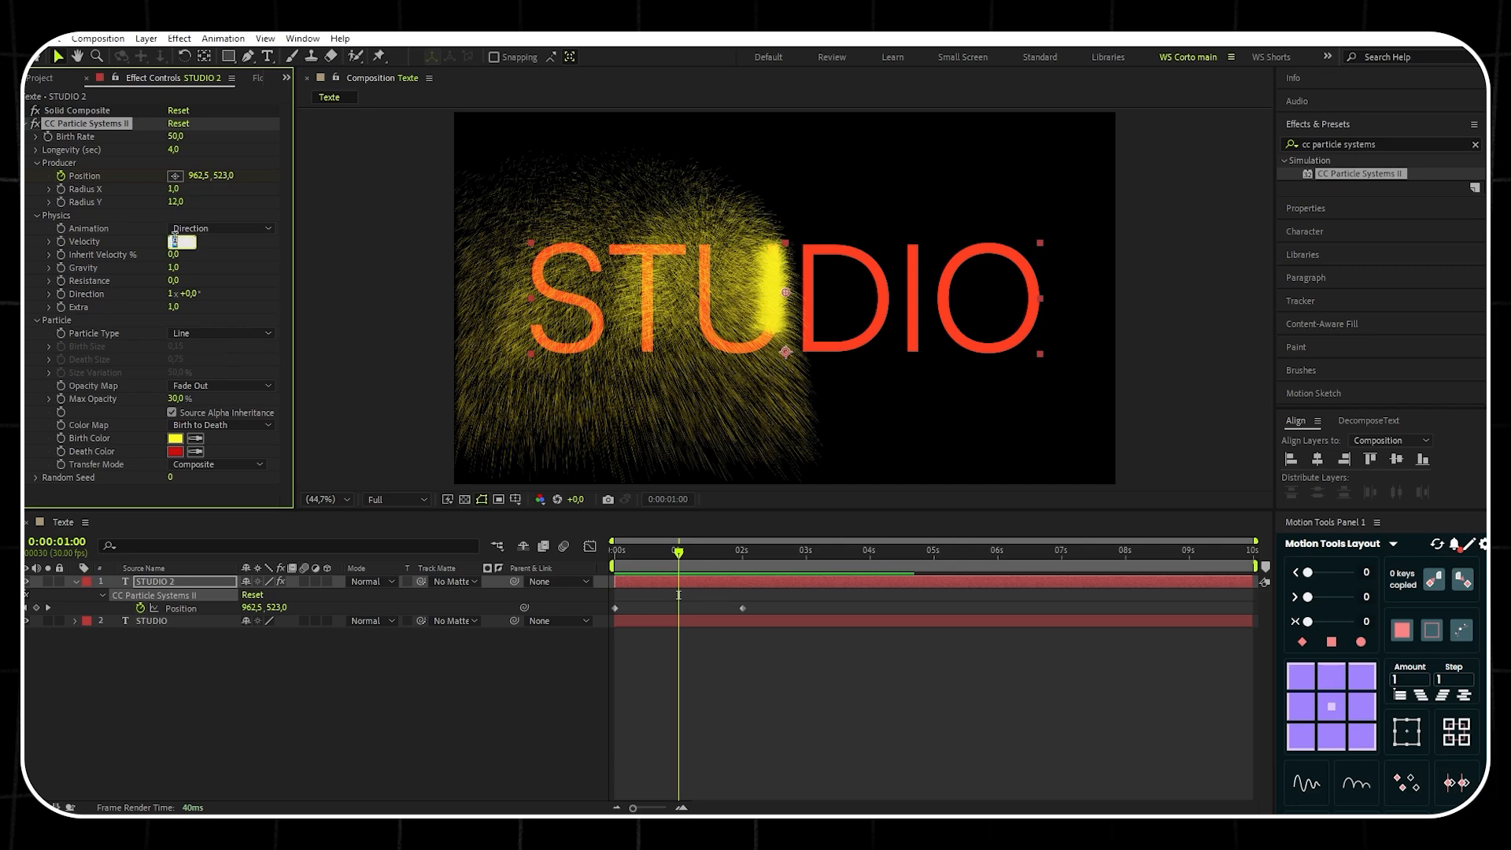
pyautogui.write('0,5')
pyautogui.press('Return')
pyautogui.click(173, 255)
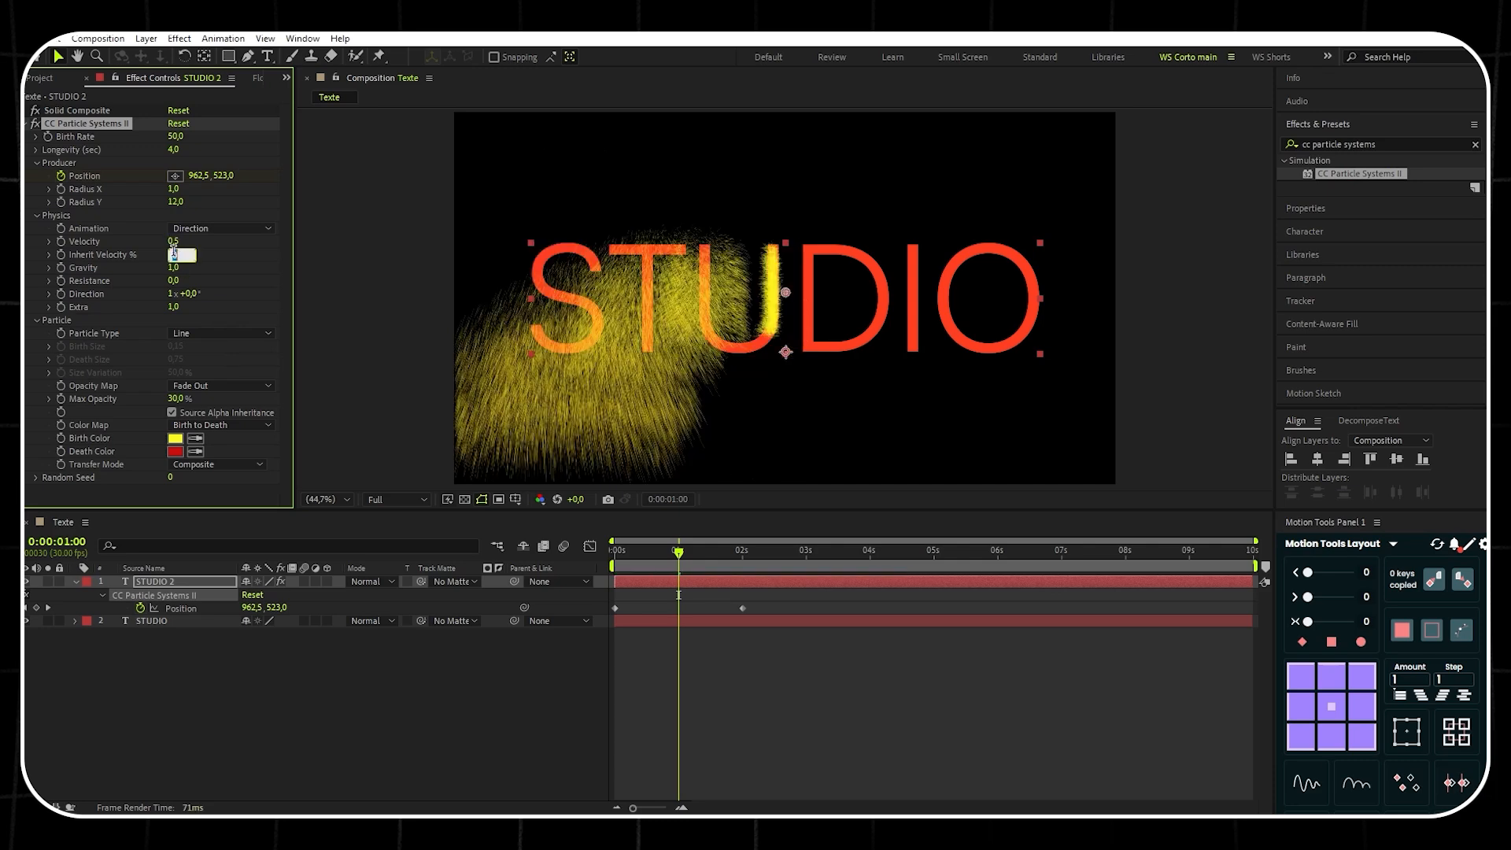
pyautogui.write('20')
pyautogui.press('Return')
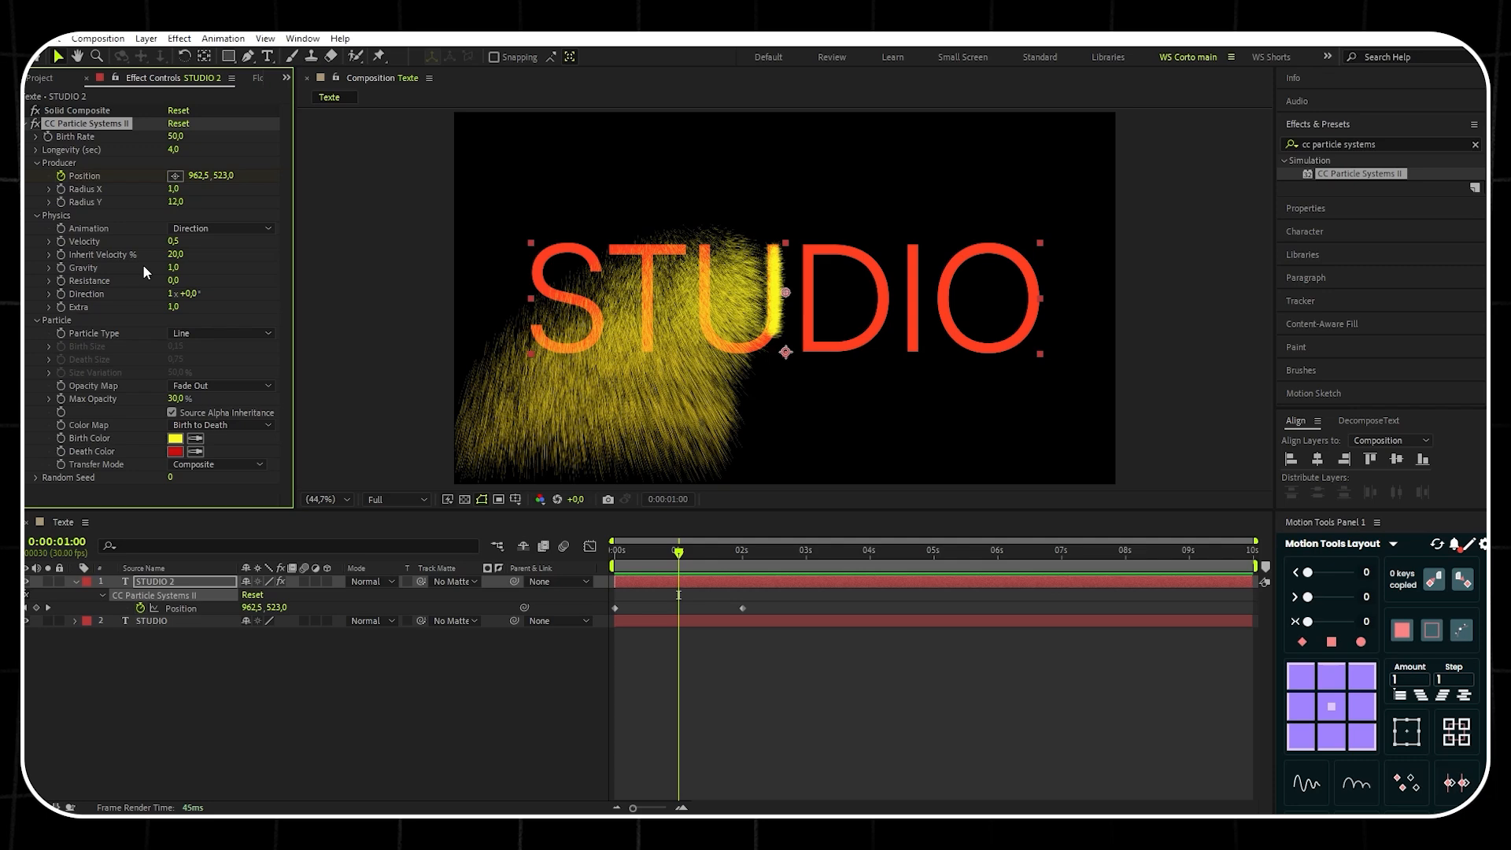
# Set the particle Gravity to -0.3 and Resistance to 20.
pyautogui.click(173, 267)
pyautogui.write('-0,3')
pyautogui.click(174, 279)
pyautogui.write('20')
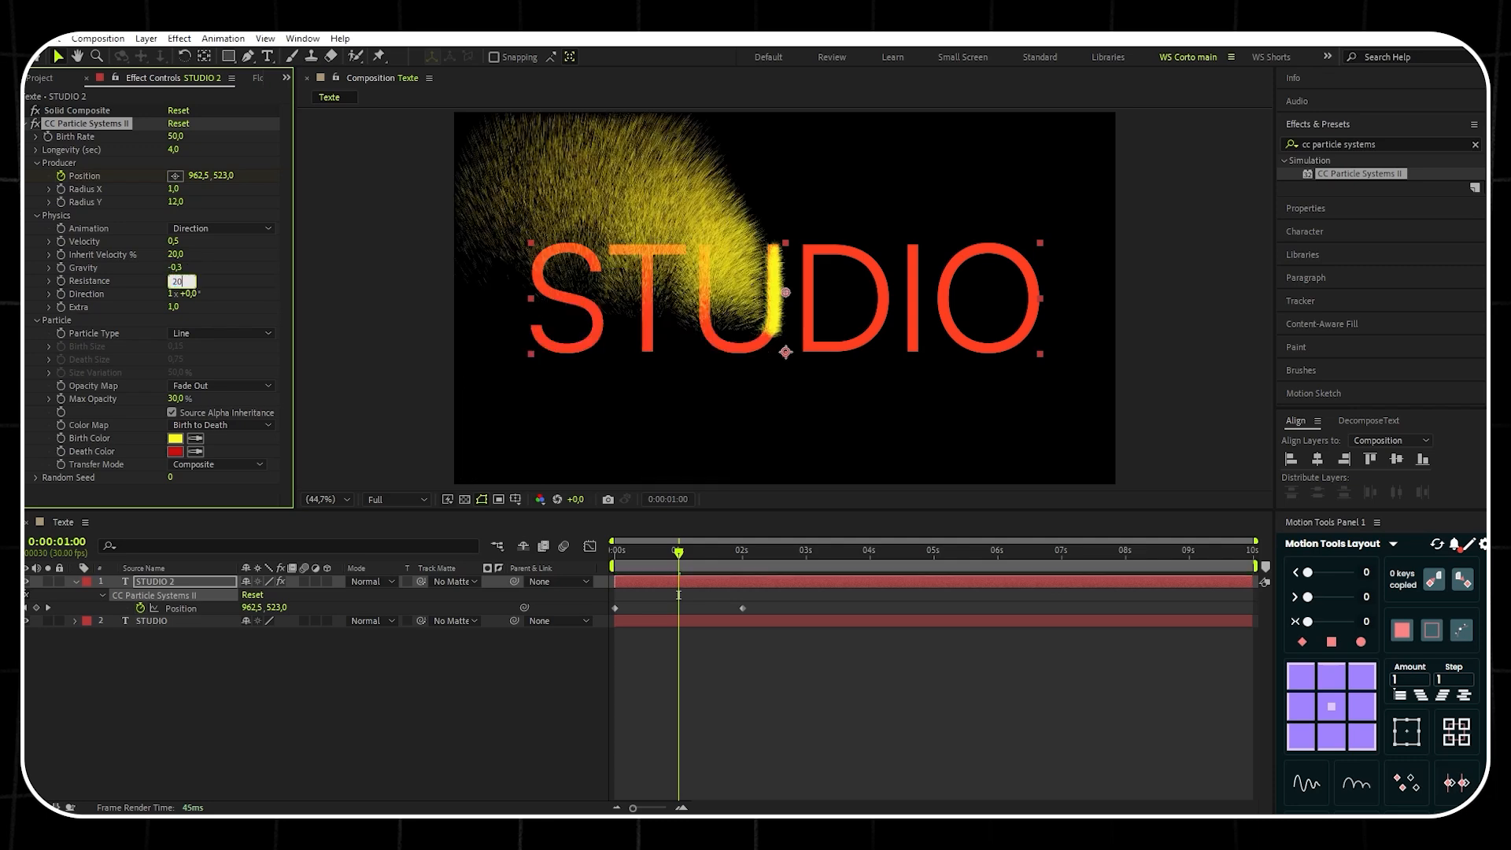
pyautogui.press('Return')
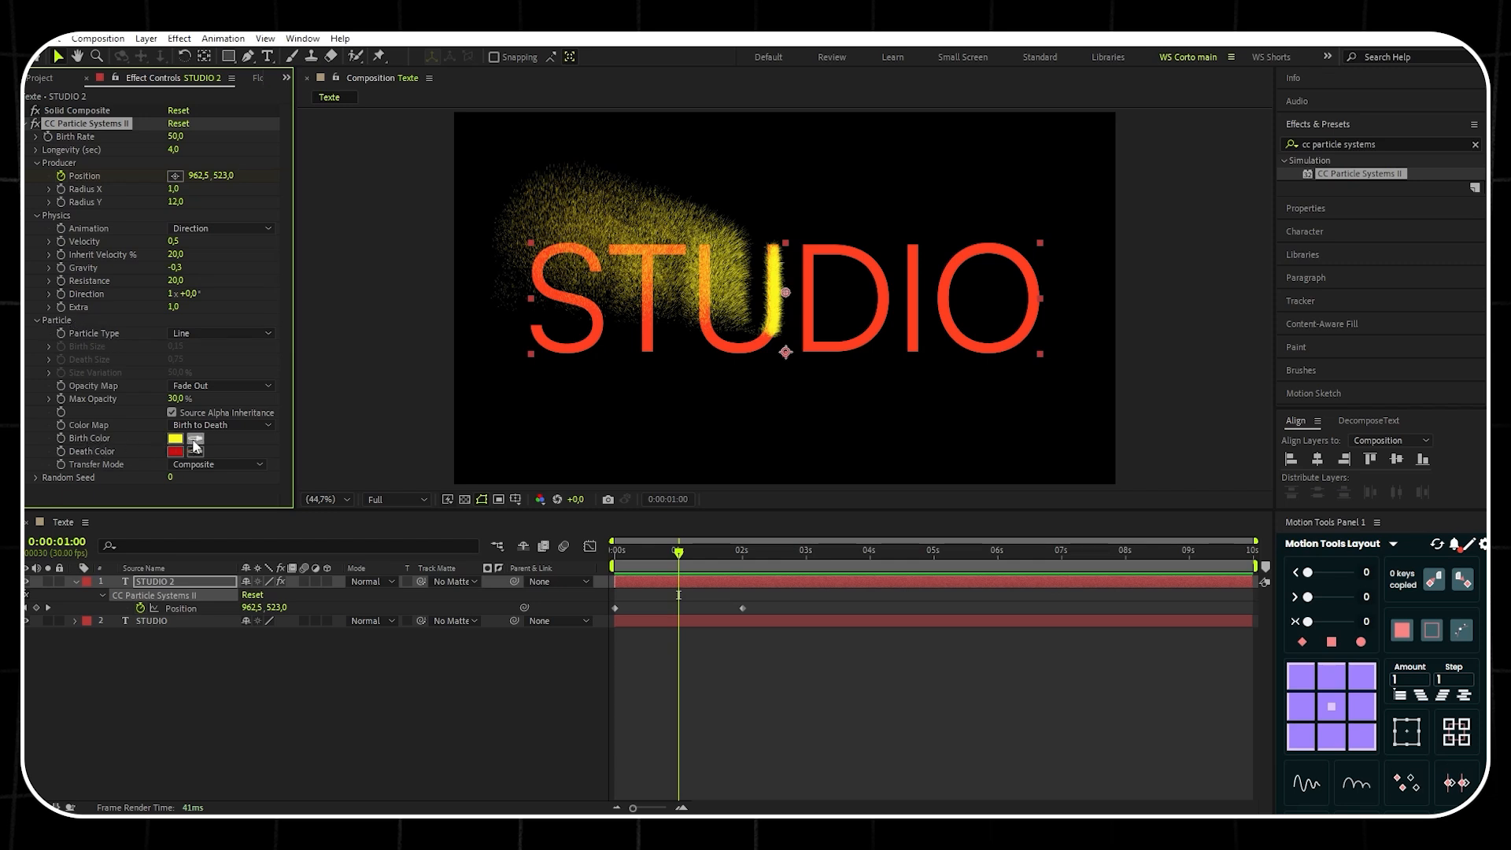
# Sample the STUDIO lettering's orange-red as Birth Color and use a darker shade of it as Death Color.
pyautogui.click(808, 248)
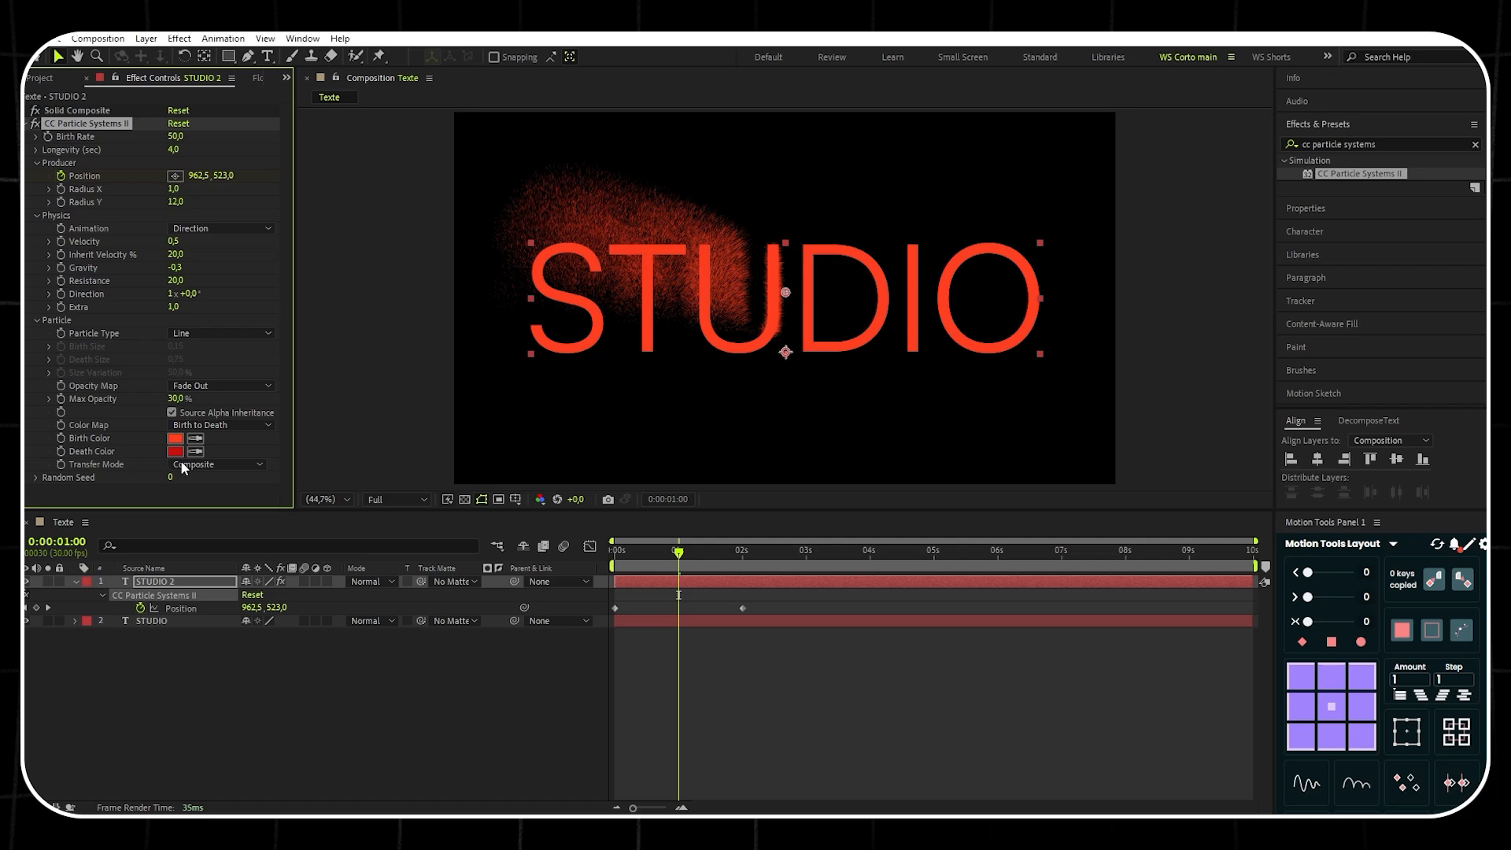
pyautogui.click(819, 249)
pyautogui.click(176, 454)
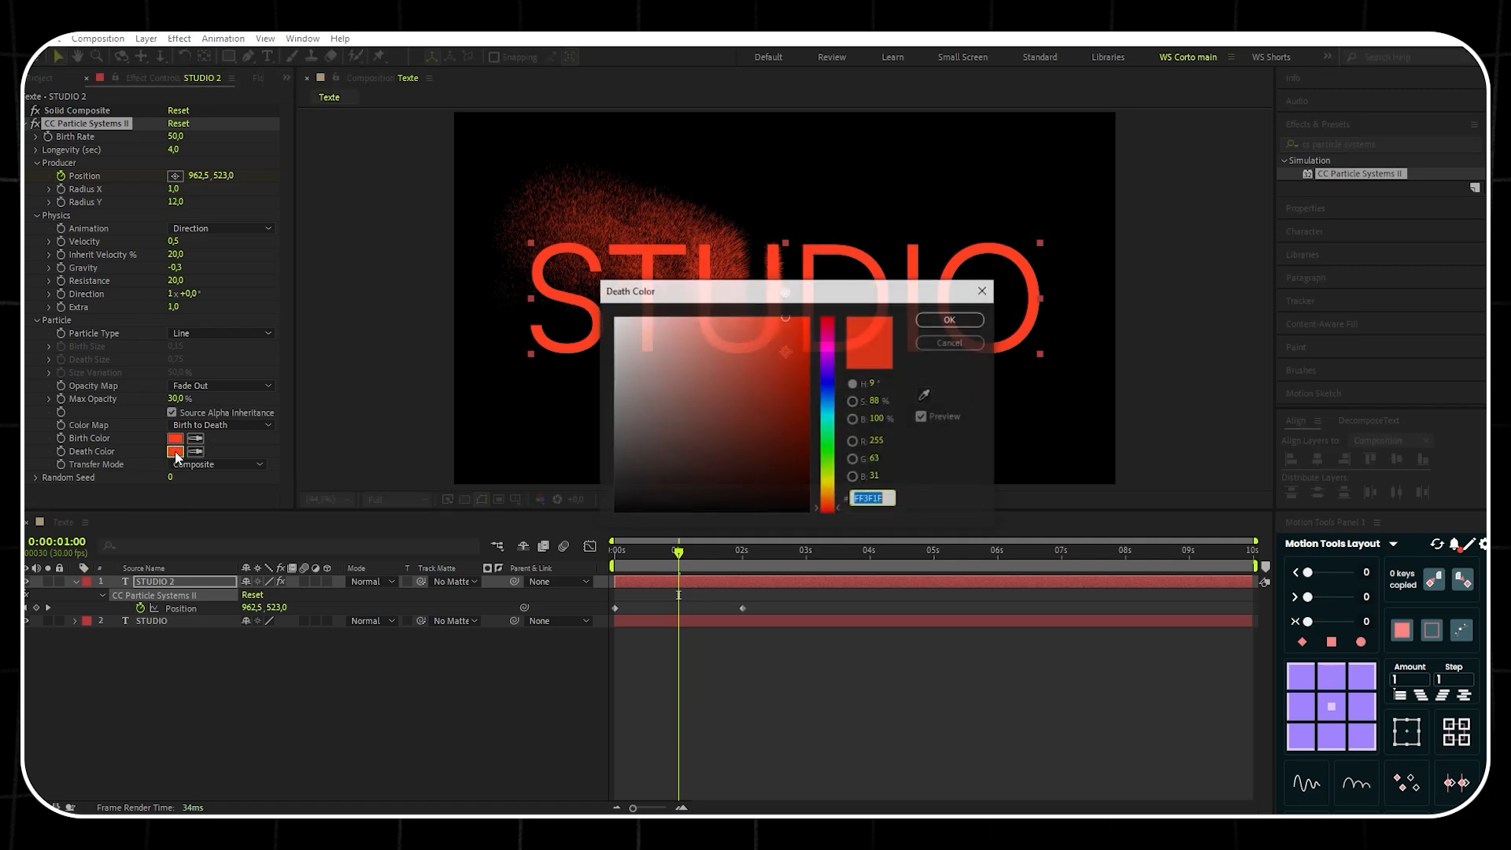
pyautogui.moveTo(796, 336)
pyautogui.mouseDown()
pyautogui.moveTo(785, 320)
pyautogui.moveTo(787, 417)
pyautogui.mouseUp()
pyautogui.click(952, 320)
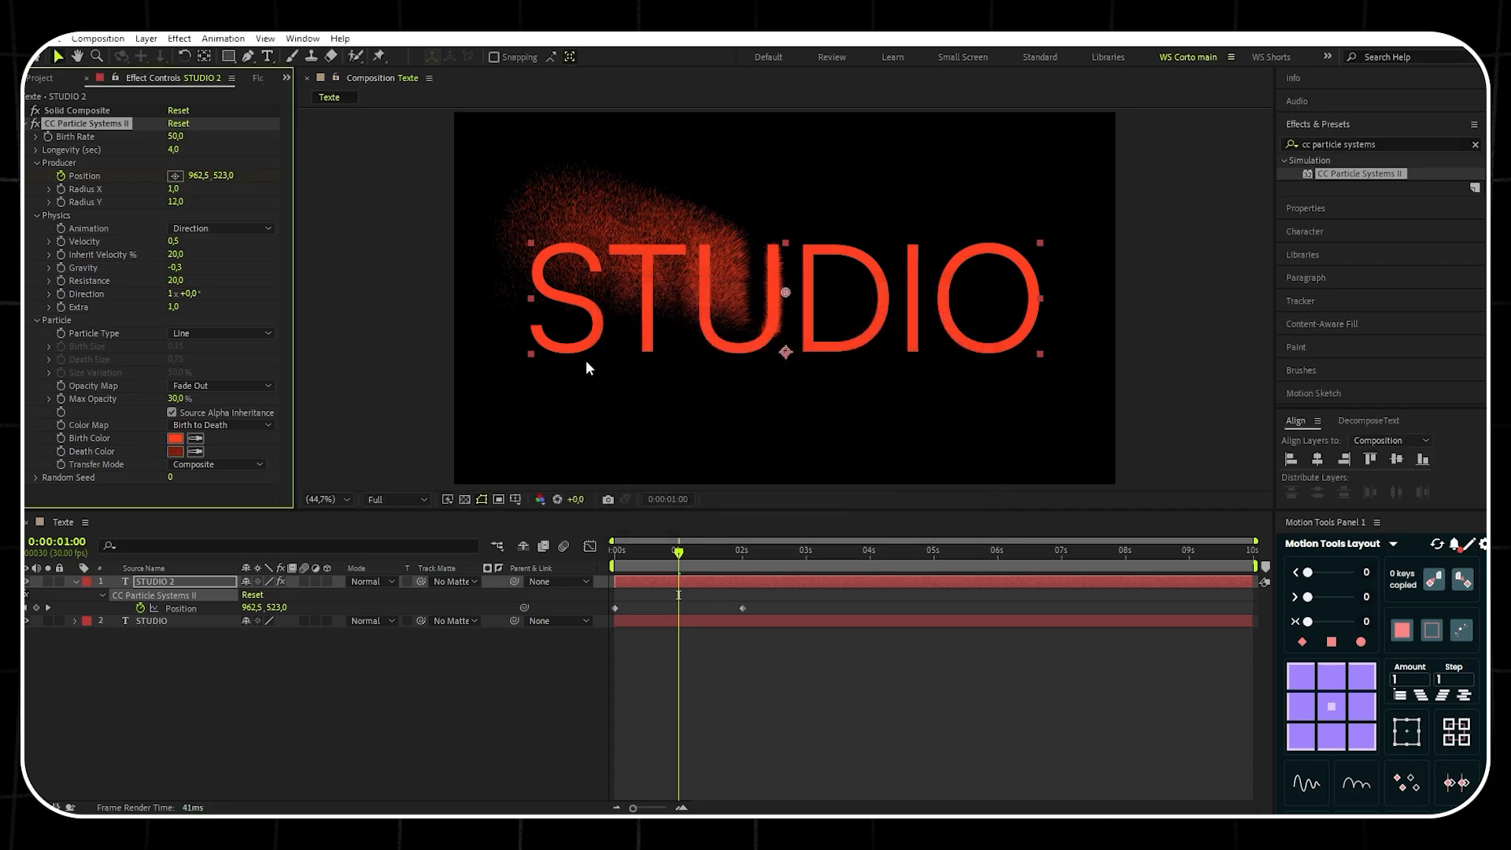
# Preview the recoloured particle animation from 0 seconds.
pyautogui.click(754, 674)
pyautogui.press('Home')
pyautogui.press('space')
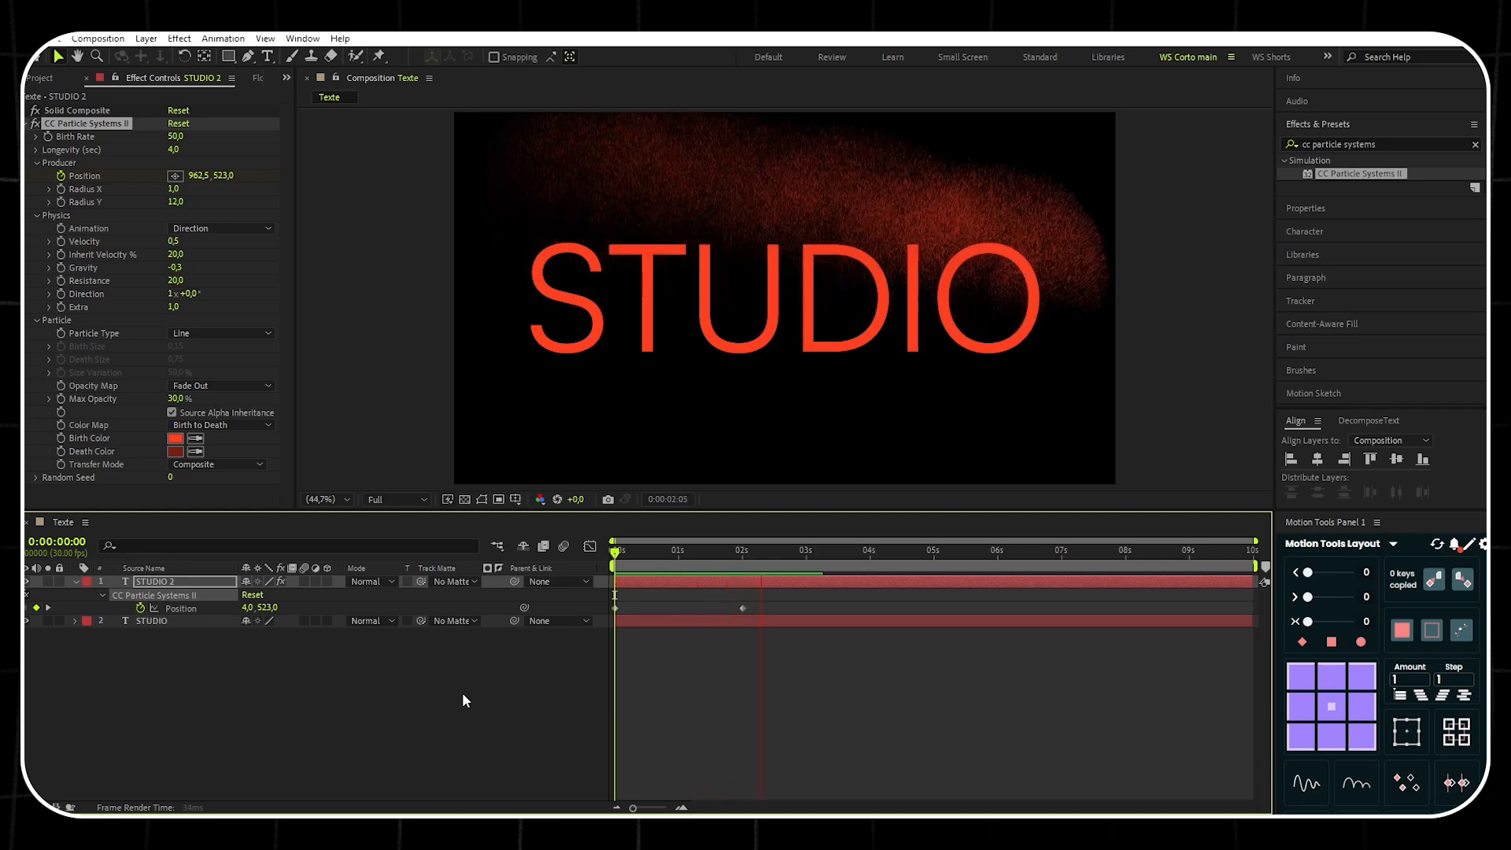
pyautogui.press('space')
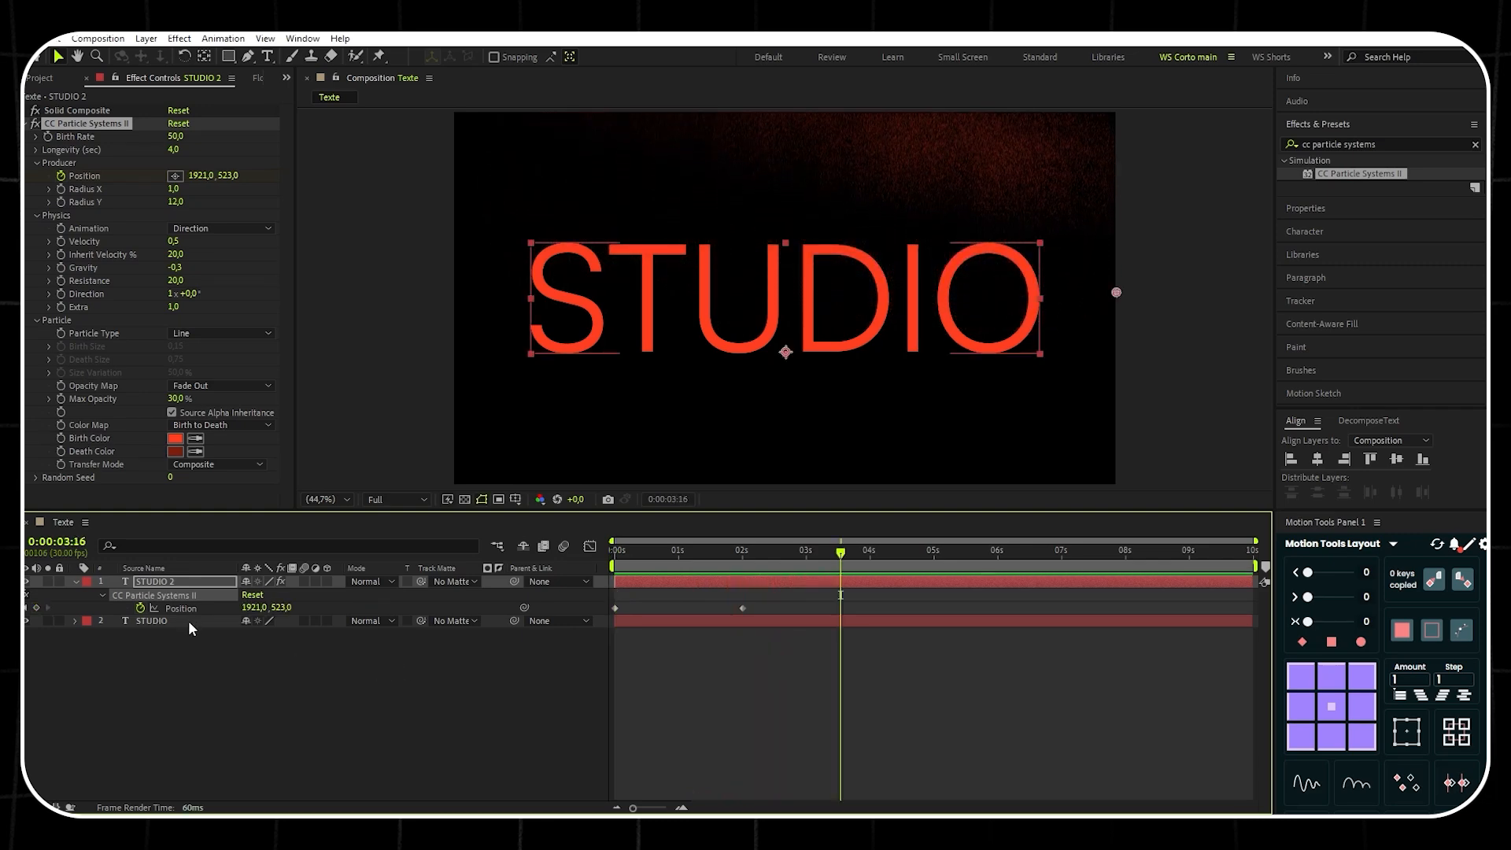
# Find the Linear Wipe transition preset and apply it to the original STUDIO layer.
pyautogui.click(1475, 146)
pyautogui.click(1382, 141)
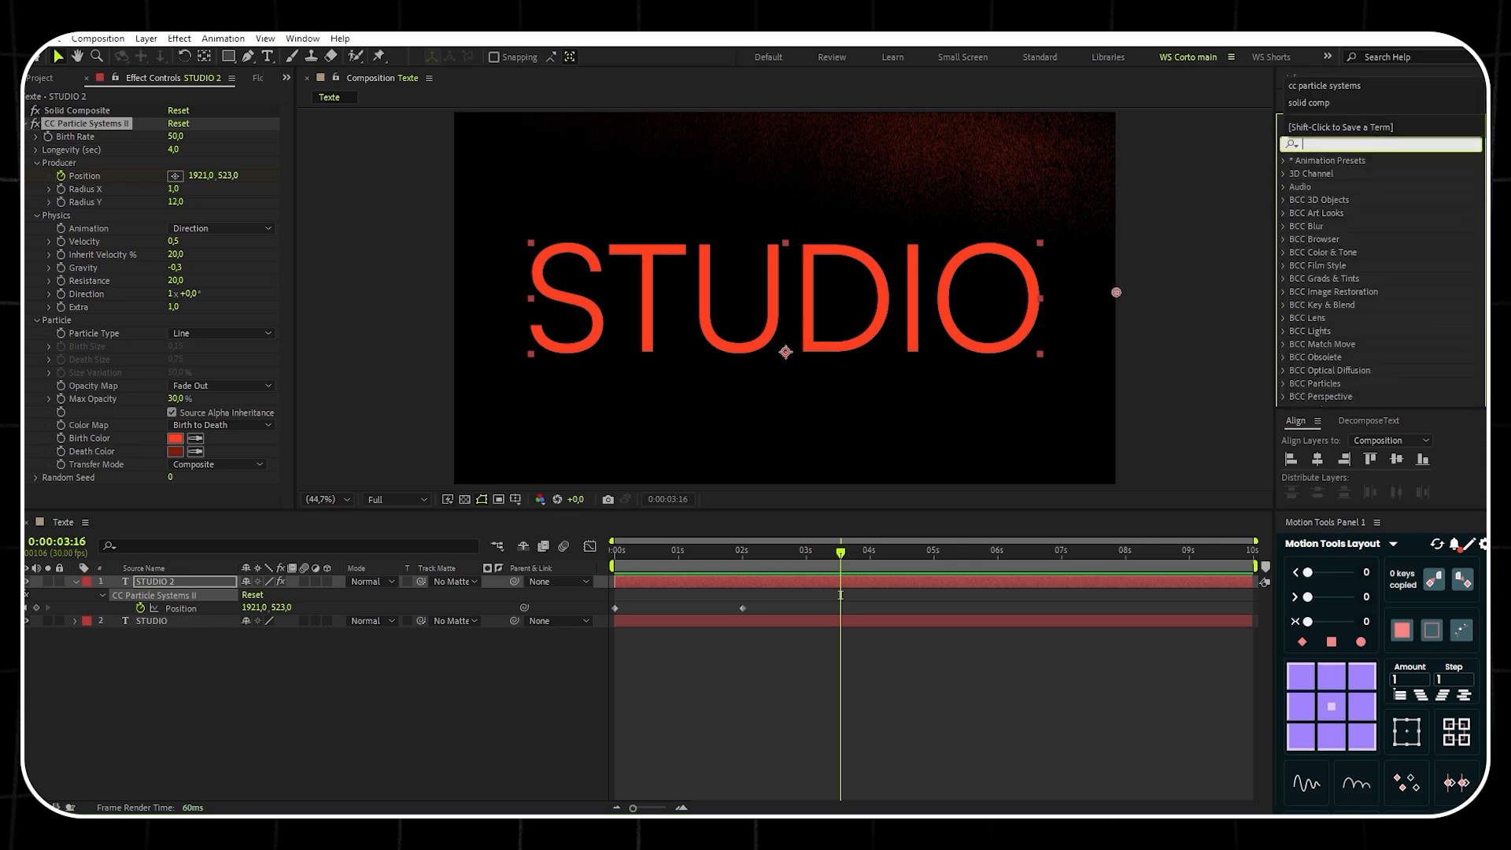
pyautogui.write('linear wipe')
pyautogui.moveTo(1365, 213); pyautogui.dragTo(182, 620)
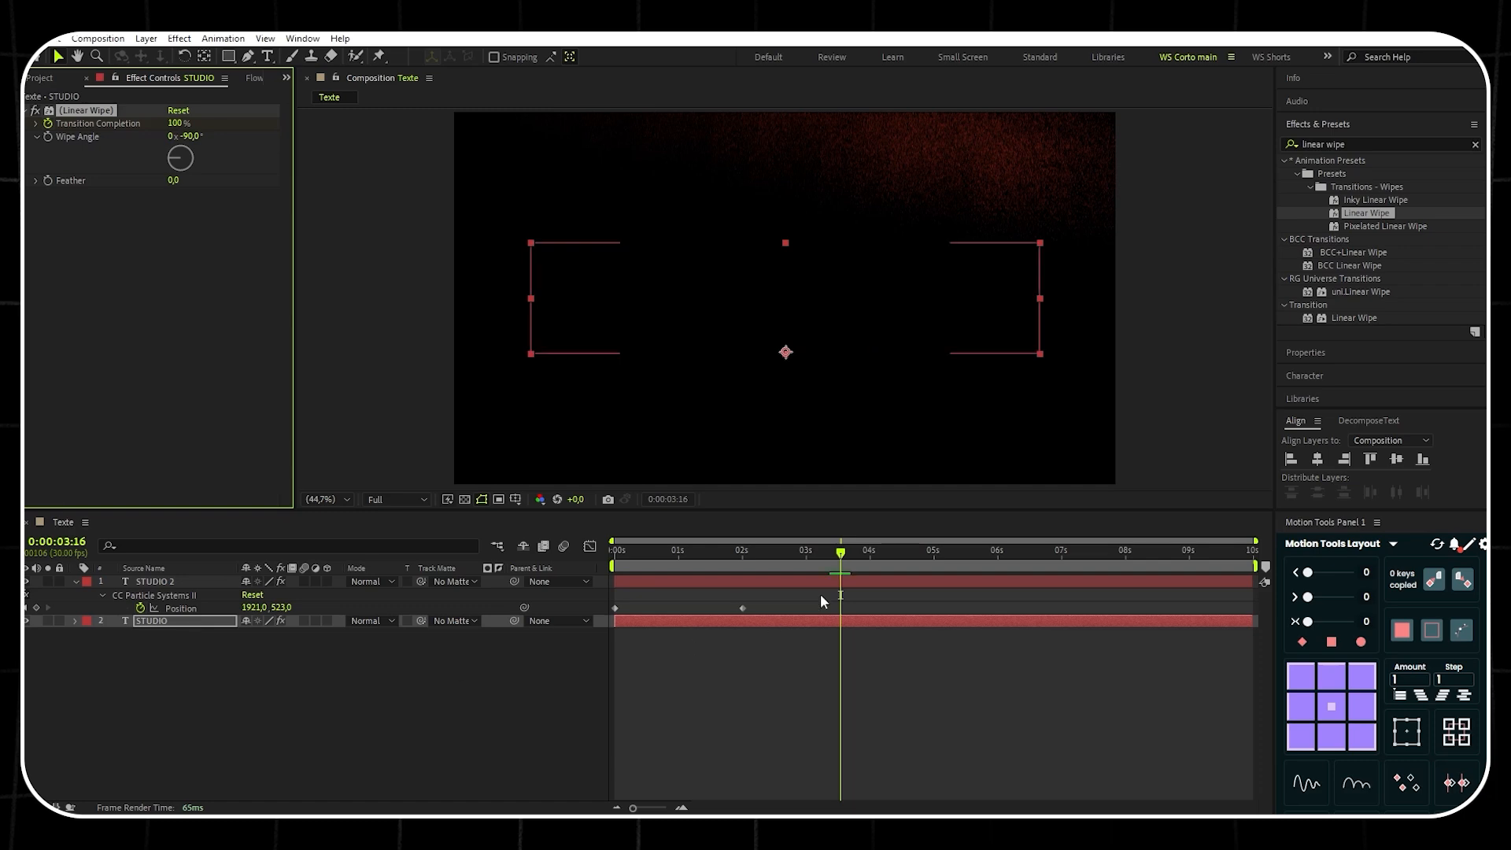
# Shift the STUDIO layer's wipe keyframes to start at 0 seconds and set the first Transition Completion to 0%.
pyautogui.moveTo(841, 551); pyautogui.dragTo(592, 560)
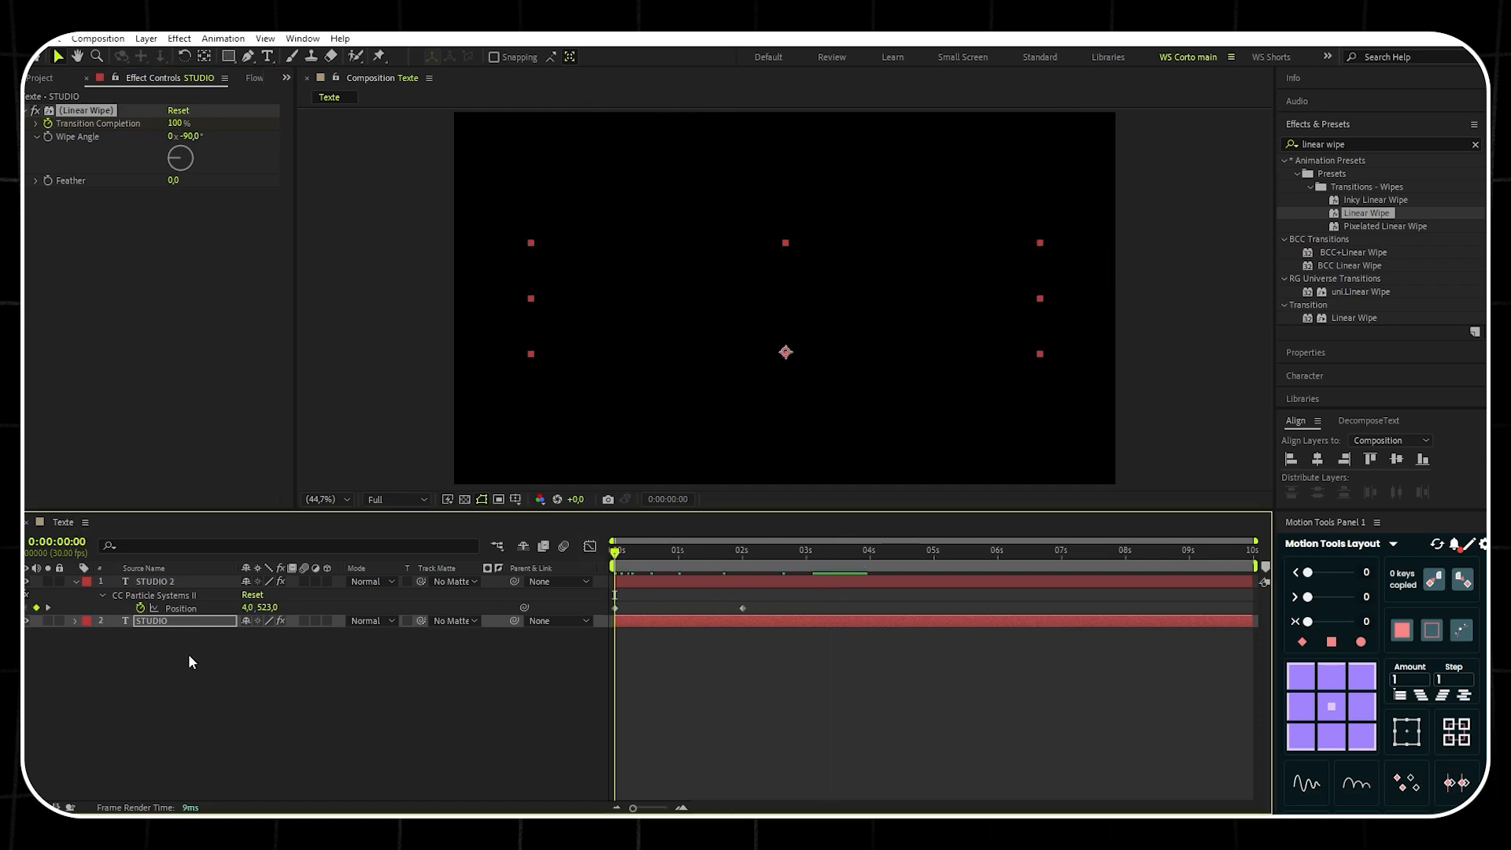
pyautogui.click(178, 620)
pyautogui.press('u')
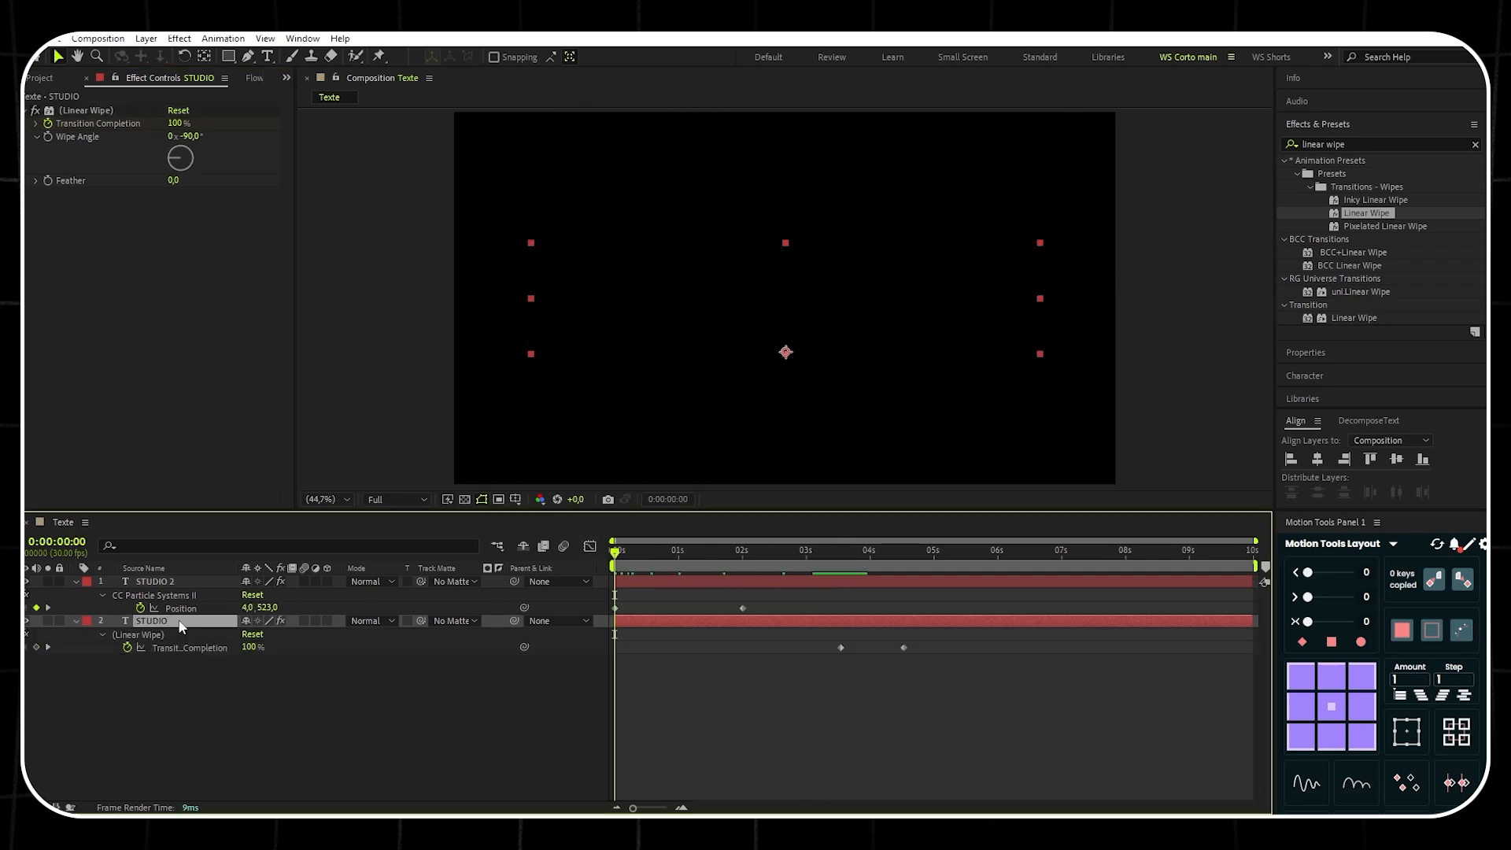
pyautogui.moveTo(968, 700); pyautogui.dragTo(618, 657)
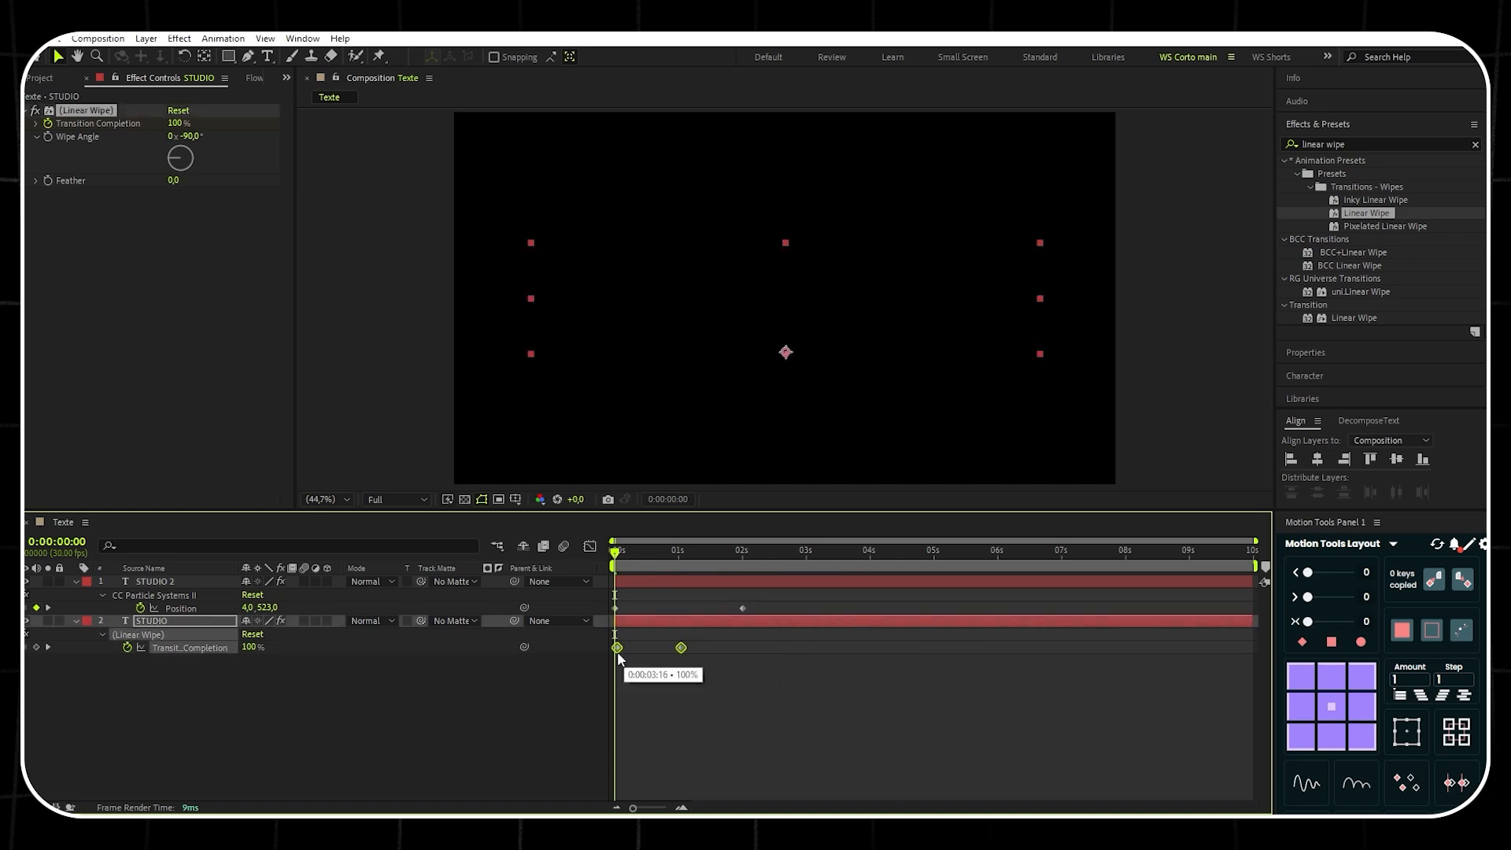
pyautogui.click(352, 591)
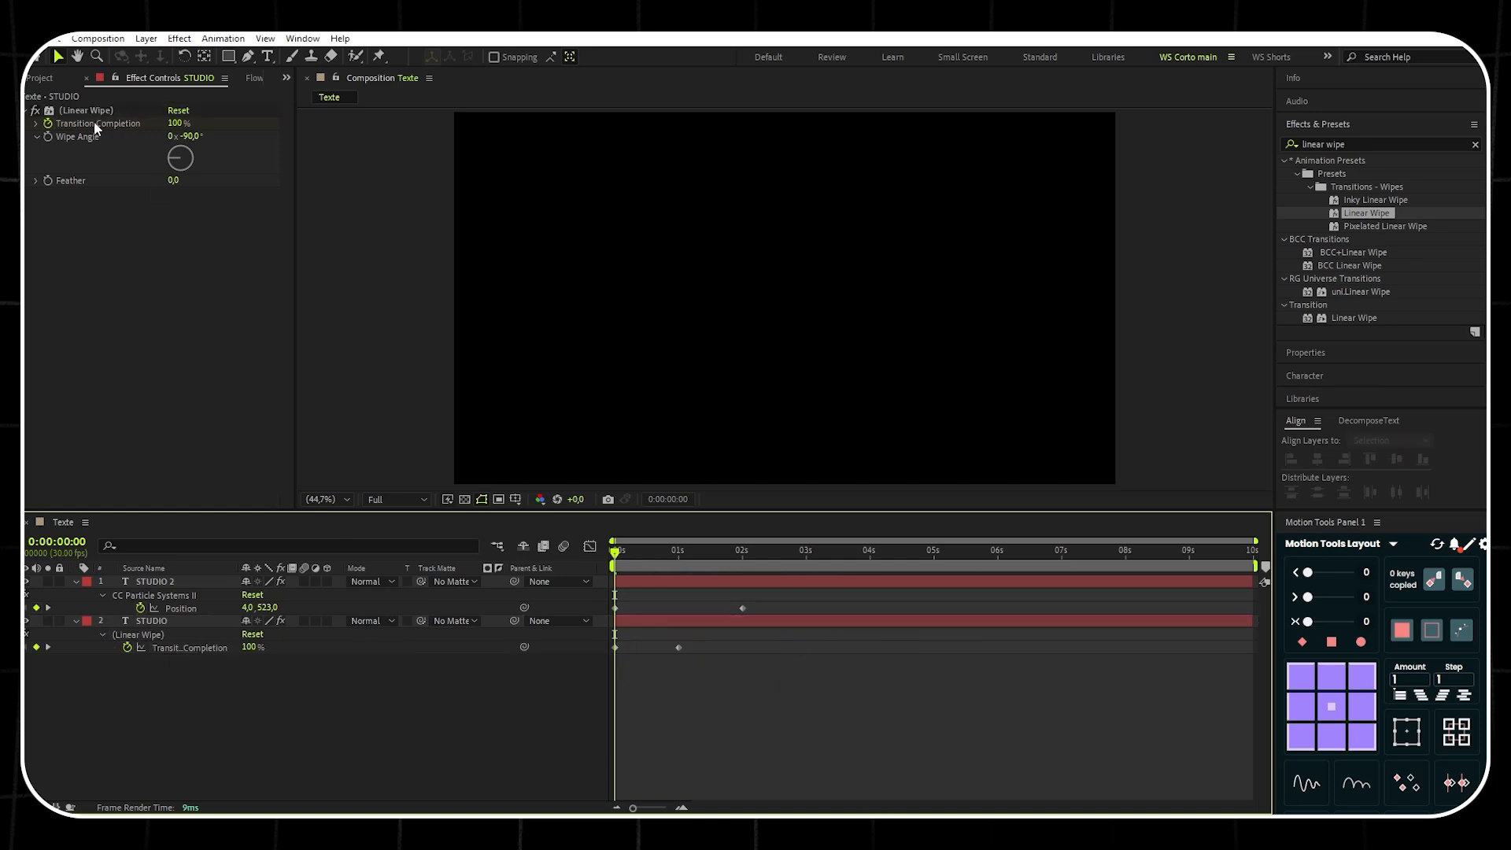
pyautogui.click(175, 123)
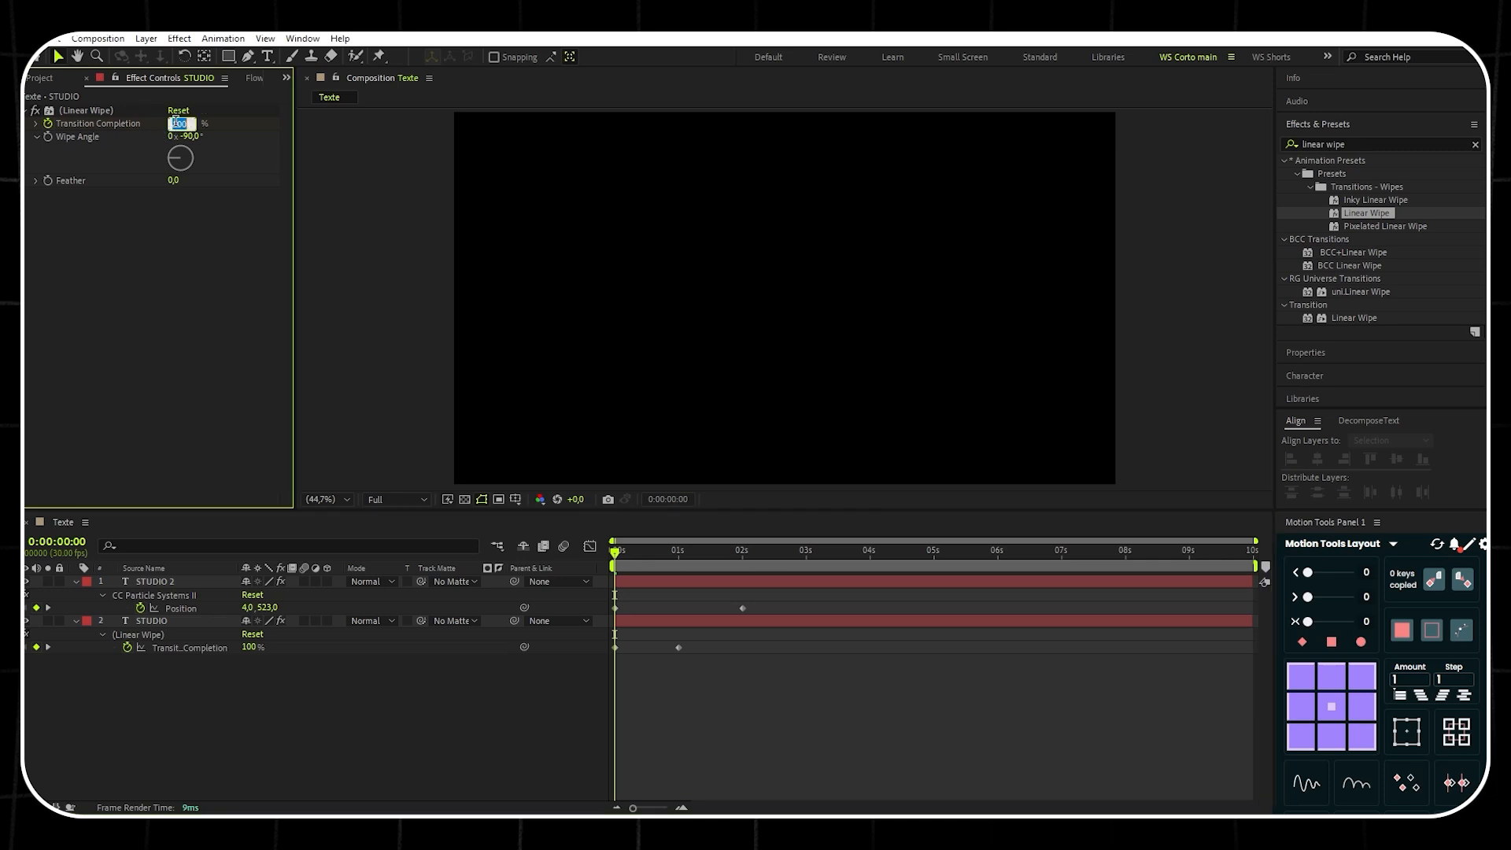
pyautogui.press('Return')
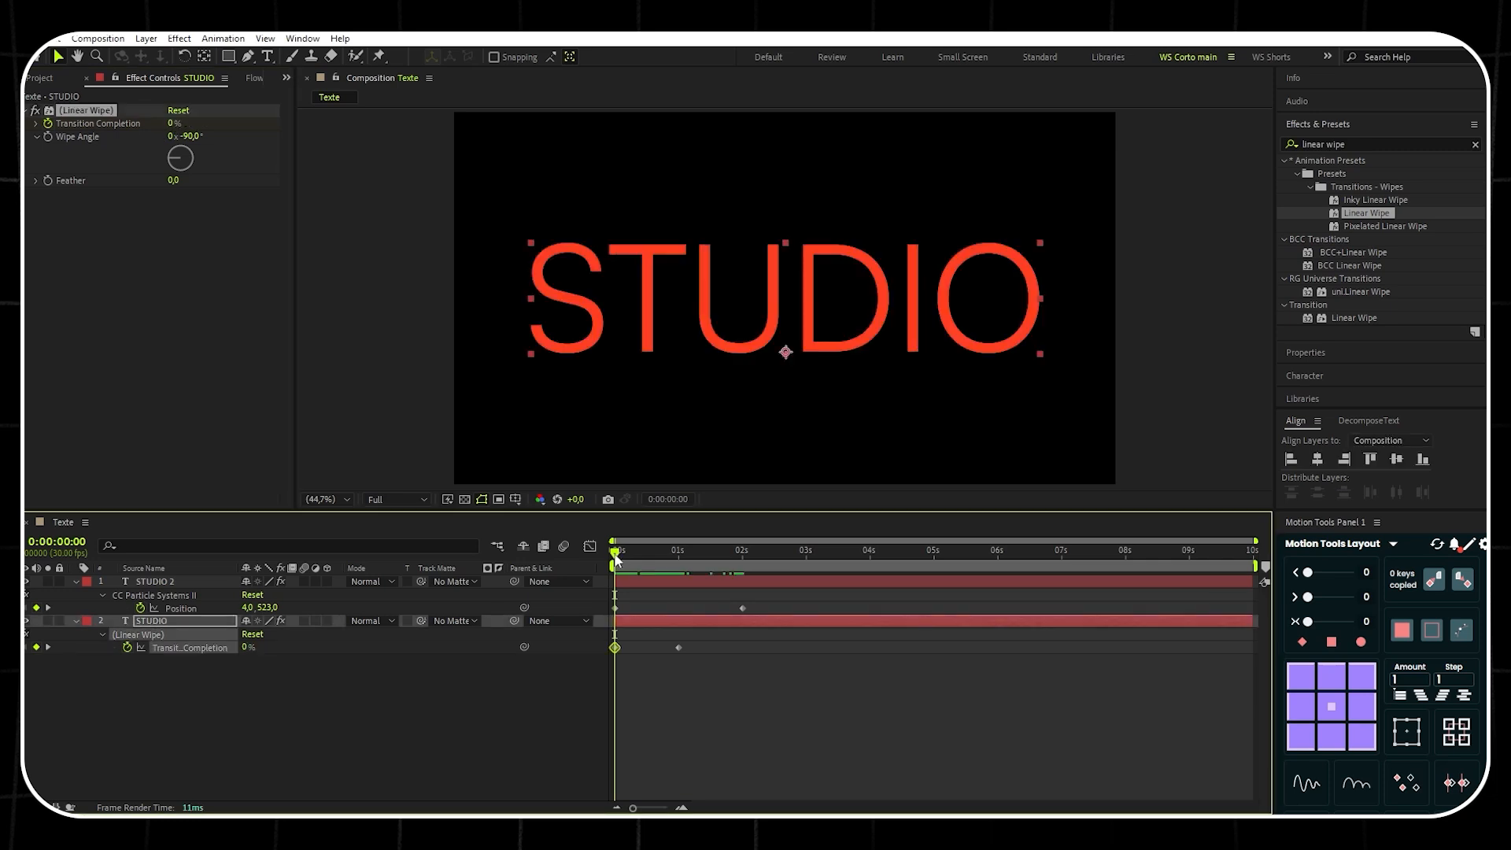
# Move the second Transition Completion keyframe to 2 seconds and set it to 100%.
pyautogui.moveTo(614, 551); pyautogui.dragTo(741, 567)
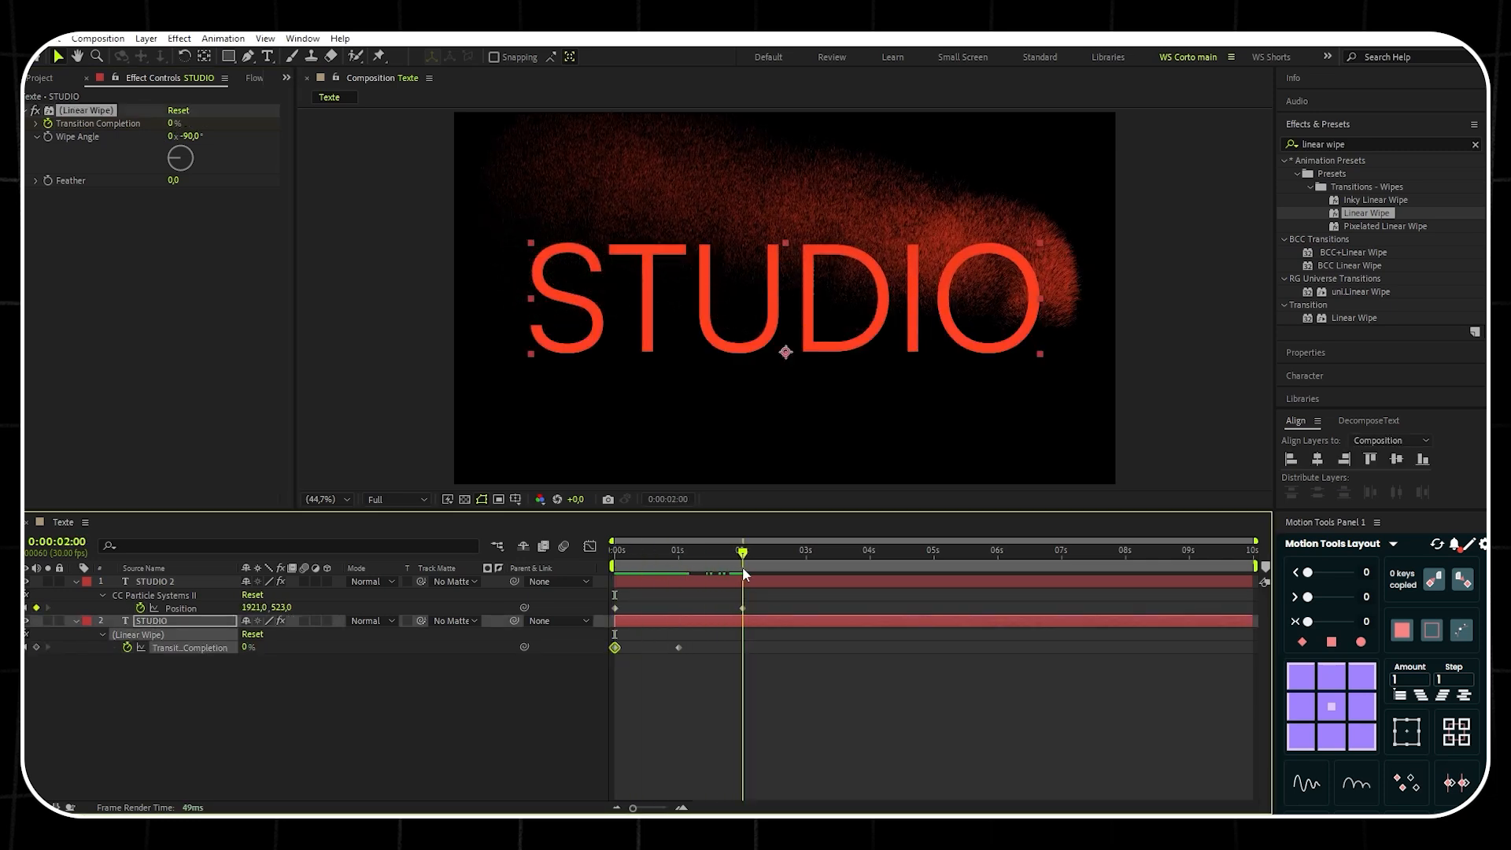
pyautogui.moveTo(679, 647); pyautogui.dragTo(740, 649)
pyautogui.moveTo(170, 123); pyautogui.dragTo(307, 124)
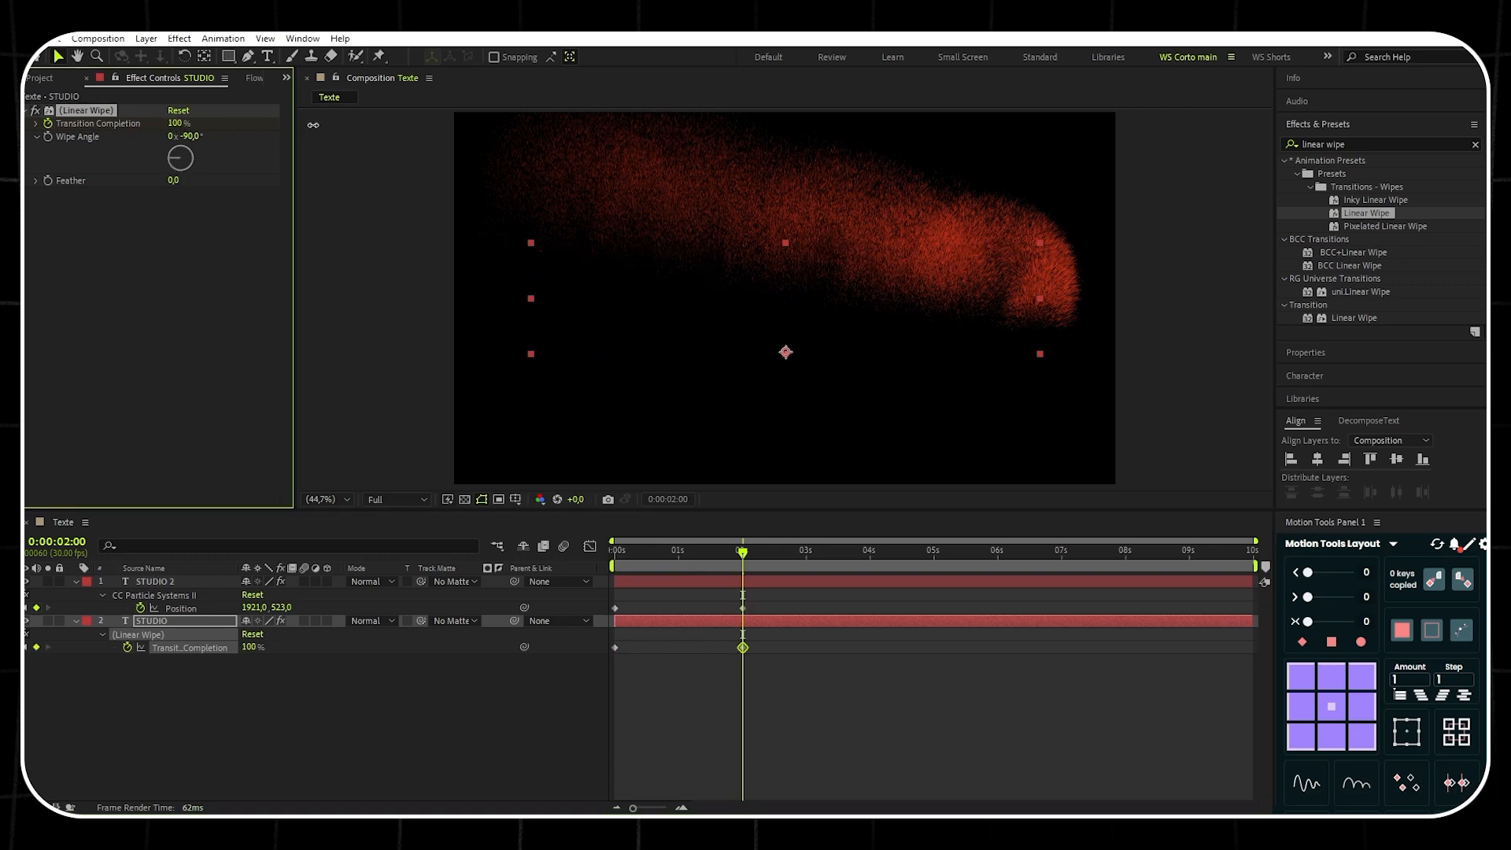
# Preview the wipe from 0 seconds, then replay it with the STUDIO 2 particle layer hidden to check its direction.
pyautogui.moveTo(741, 553); pyautogui.dragTo(563, 568)
pyautogui.press('space')
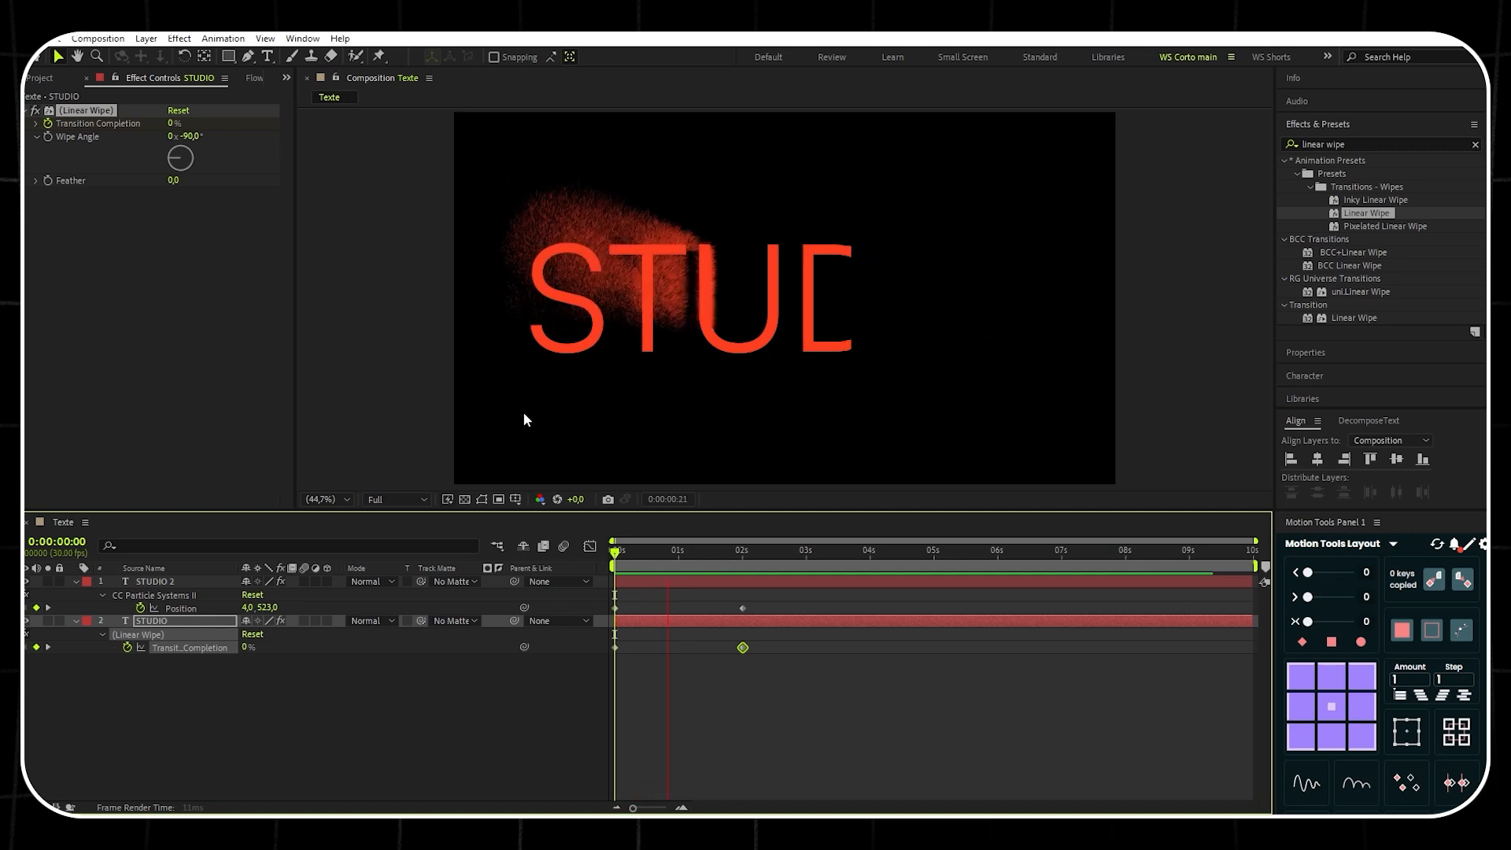
pyautogui.press('space')
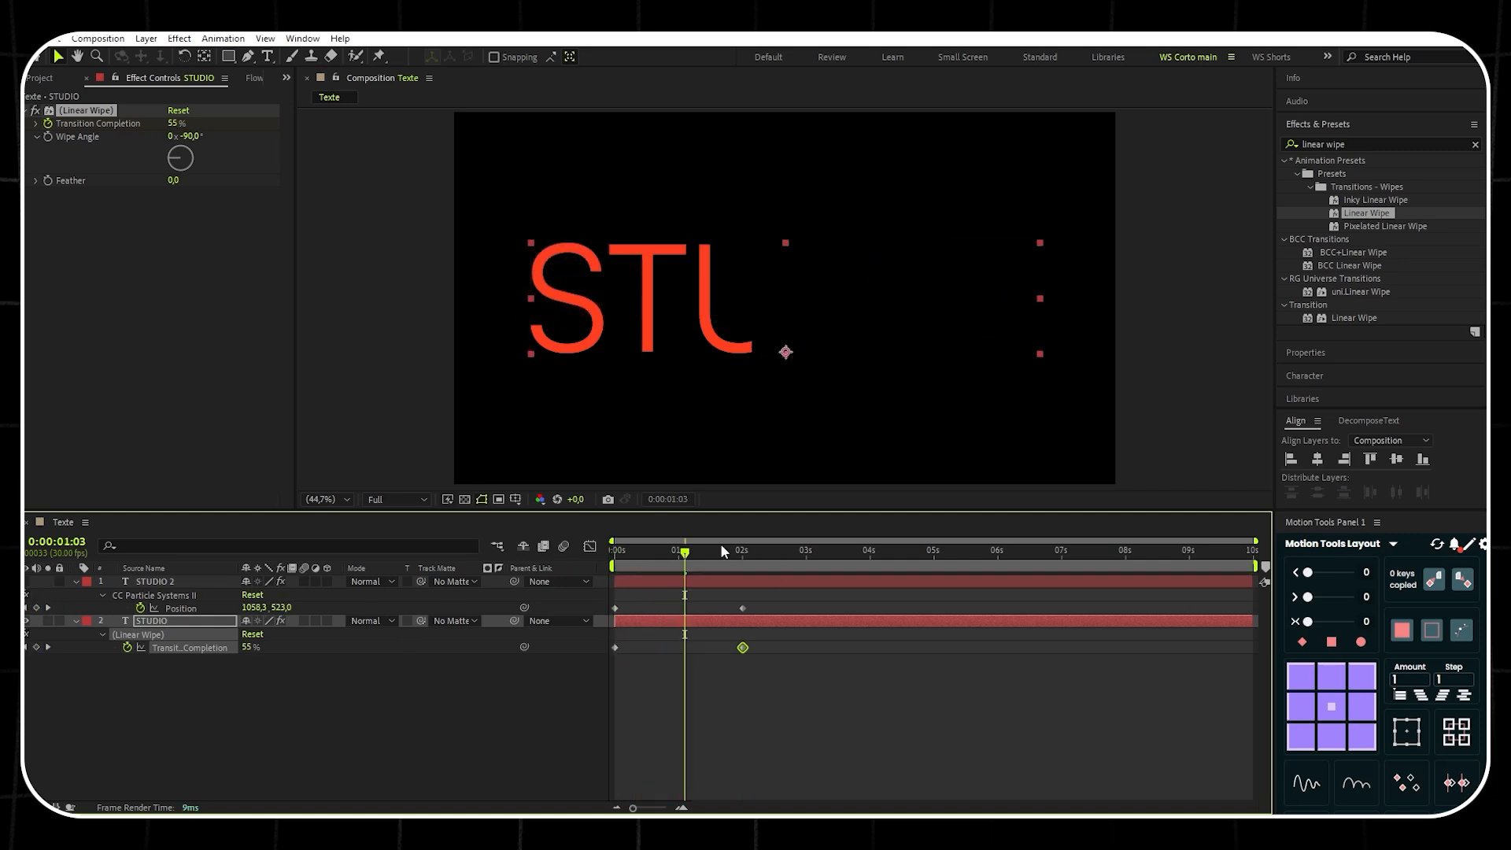
pyautogui.moveTo(684, 552); pyautogui.dragTo(614, 550)
pyautogui.press('space')
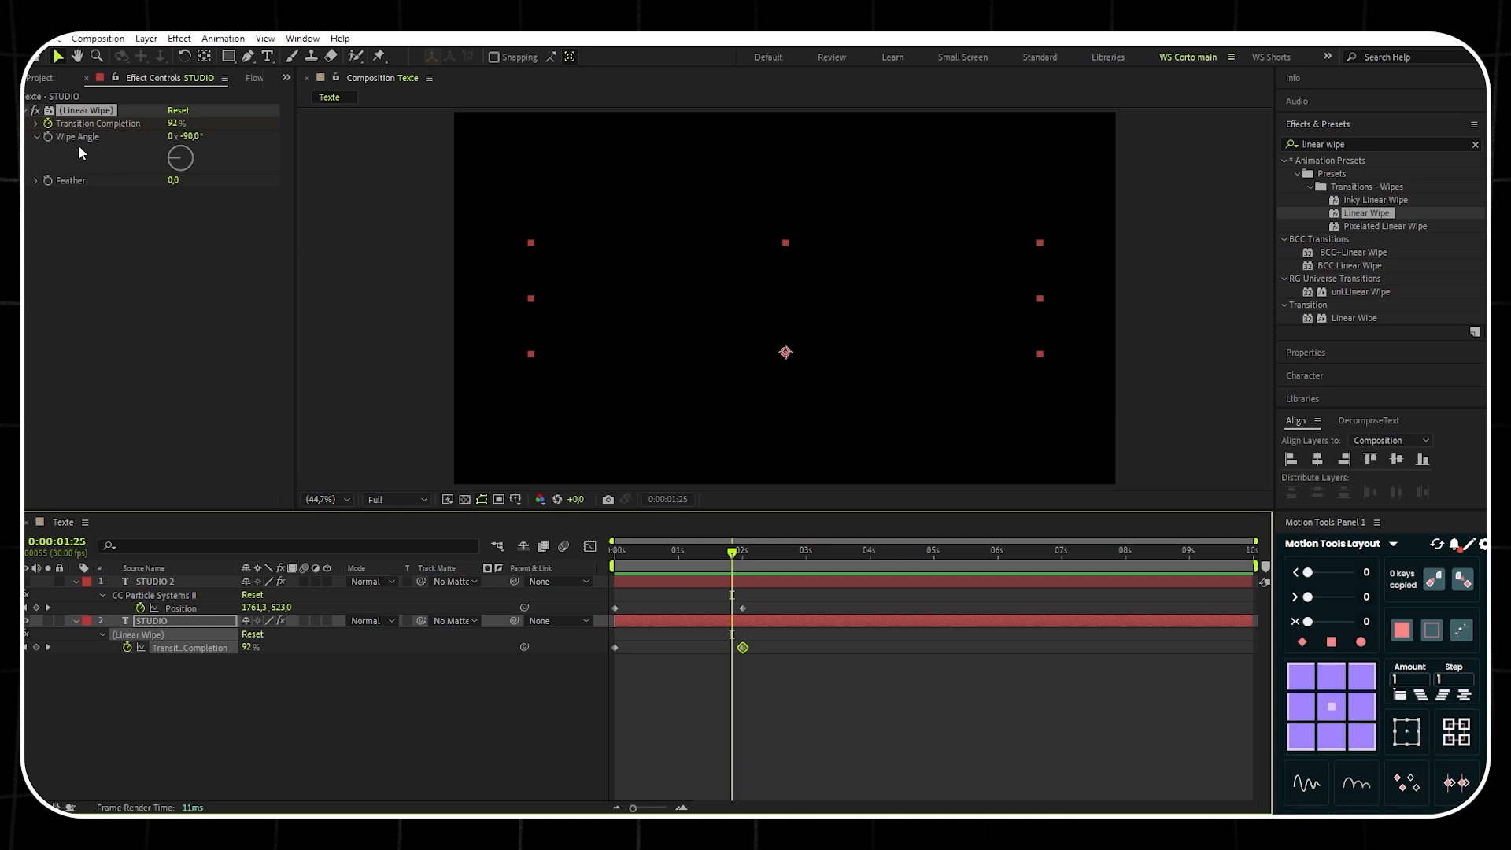
# Set the Linear Wipe's Wipe Angle to +90° and preview the wipe from the start.
pyautogui.click(190, 135)
pyautogui.write('90')
pyautogui.press('Return')
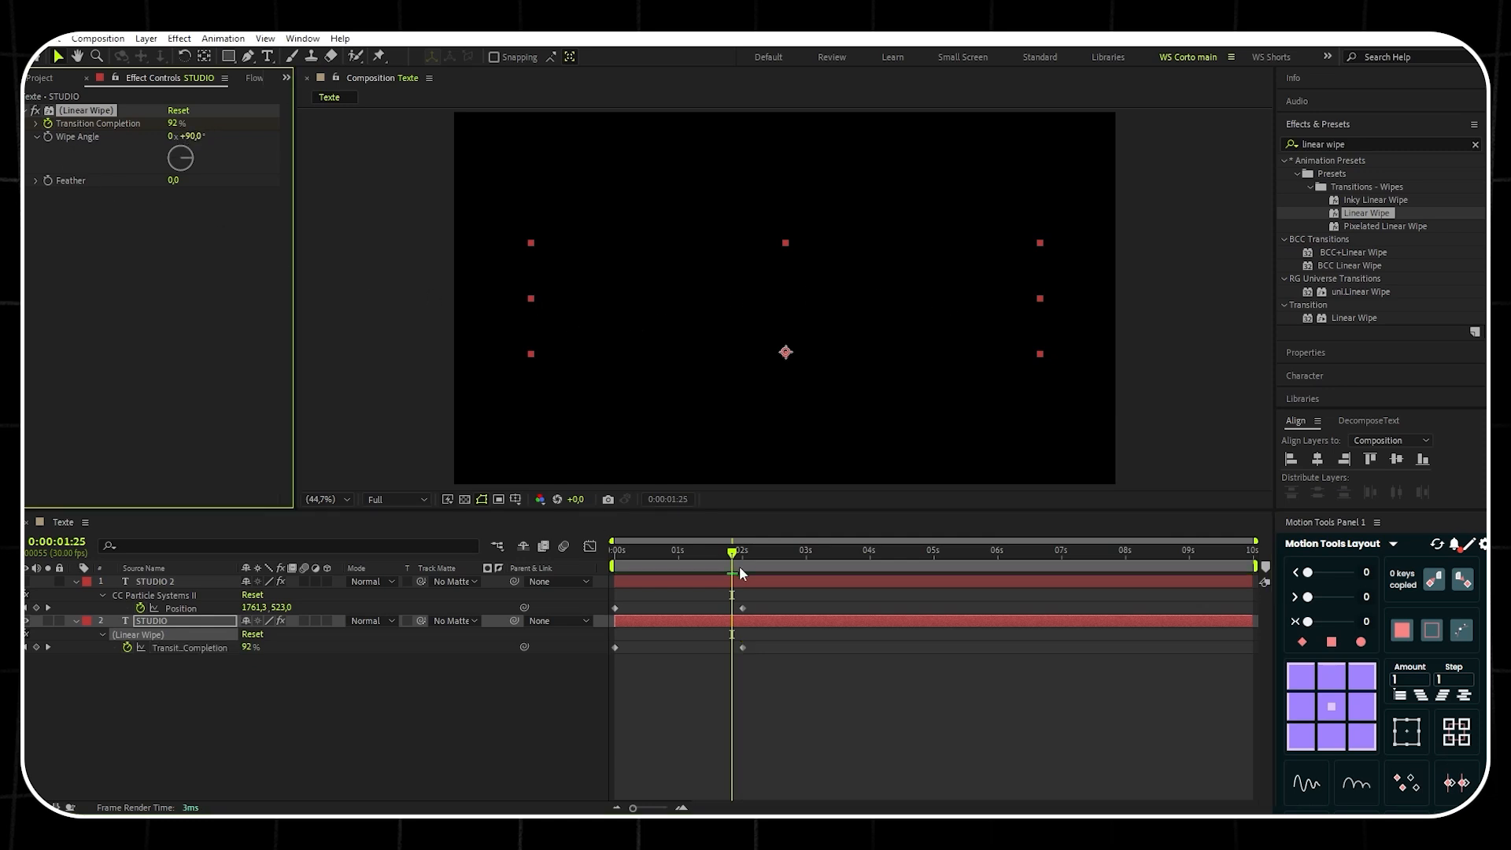
pyautogui.moveTo(739, 572); pyautogui.dragTo(598, 565)
pyautogui.press('space')
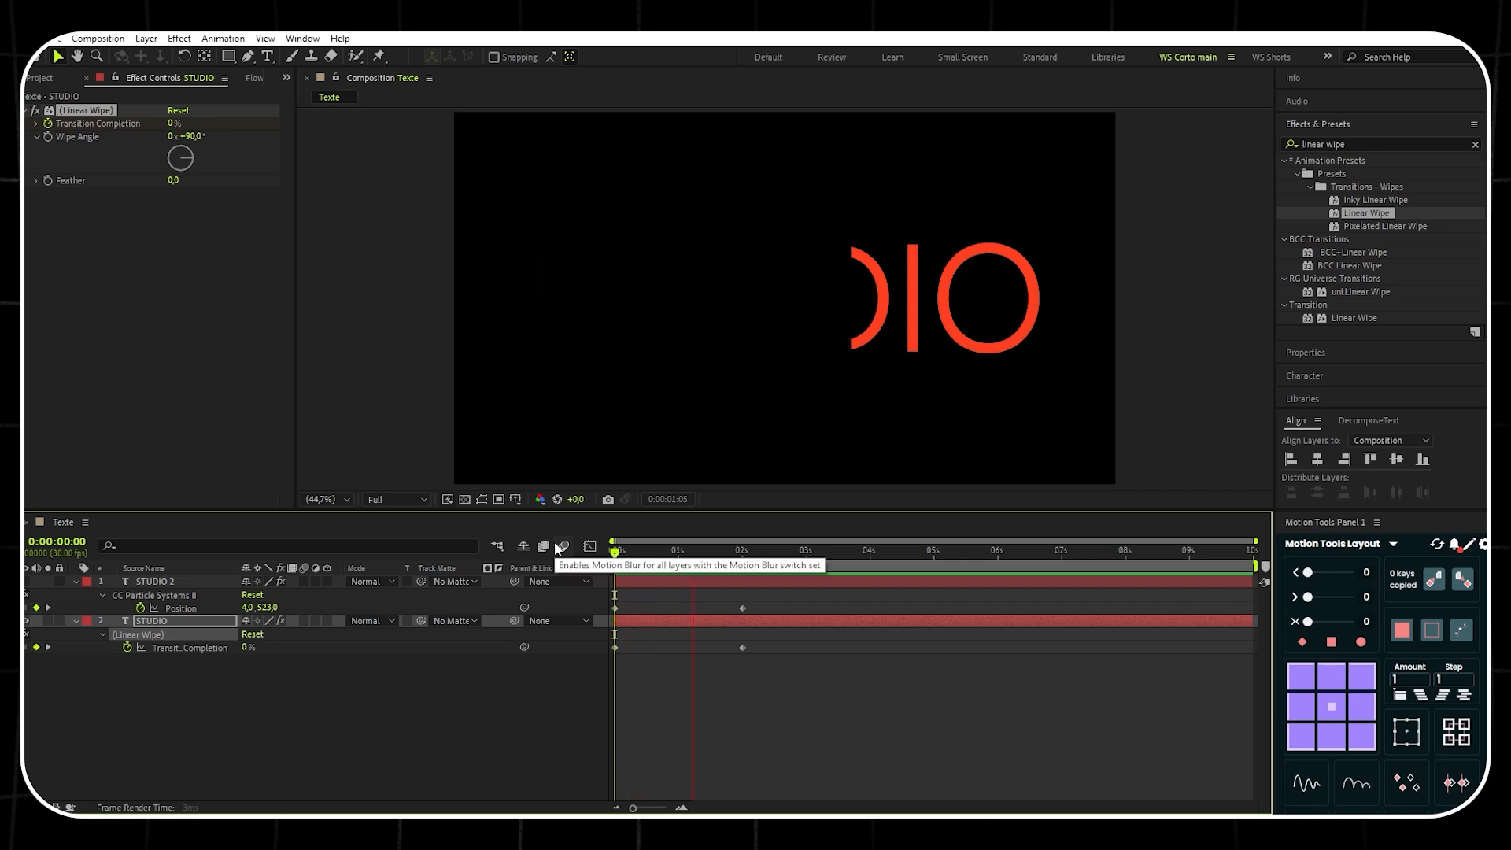
# With a mid-wipe frame in view, set the Linear Wipe's Feather to 50.
pyautogui.moveTo(713, 563); pyautogui.dragTo(693, 564)
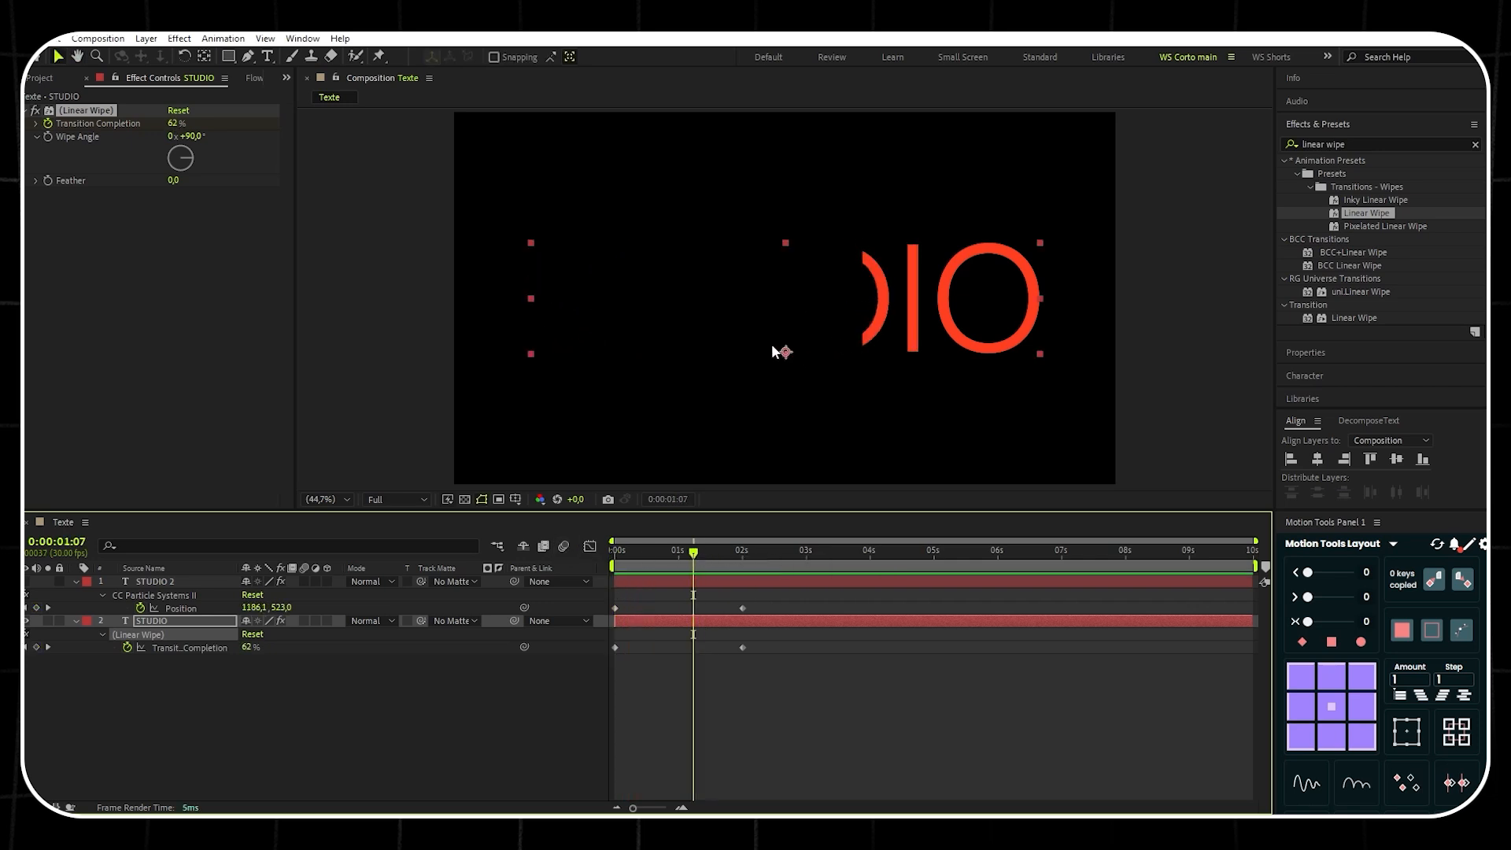
pyautogui.click(171, 181)
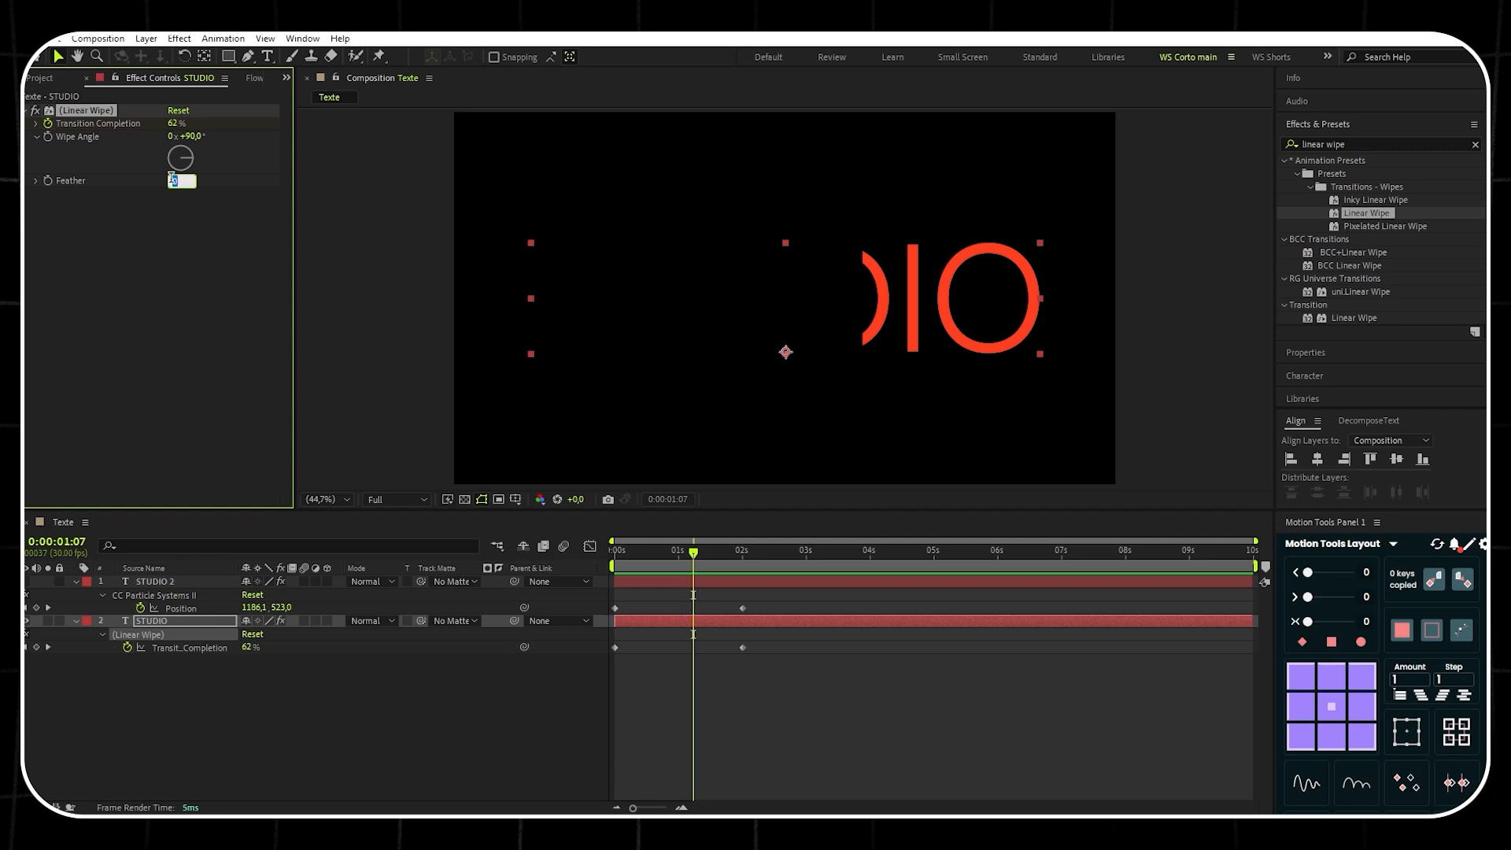
pyautogui.write('50')
pyautogui.press('Return')
# Show the STUDIO 2 particle layer again and preview the combined wipe and particle animation from 0 seconds.
pyautogui.moveTo(695, 554); pyautogui.dragTo(601, 572)
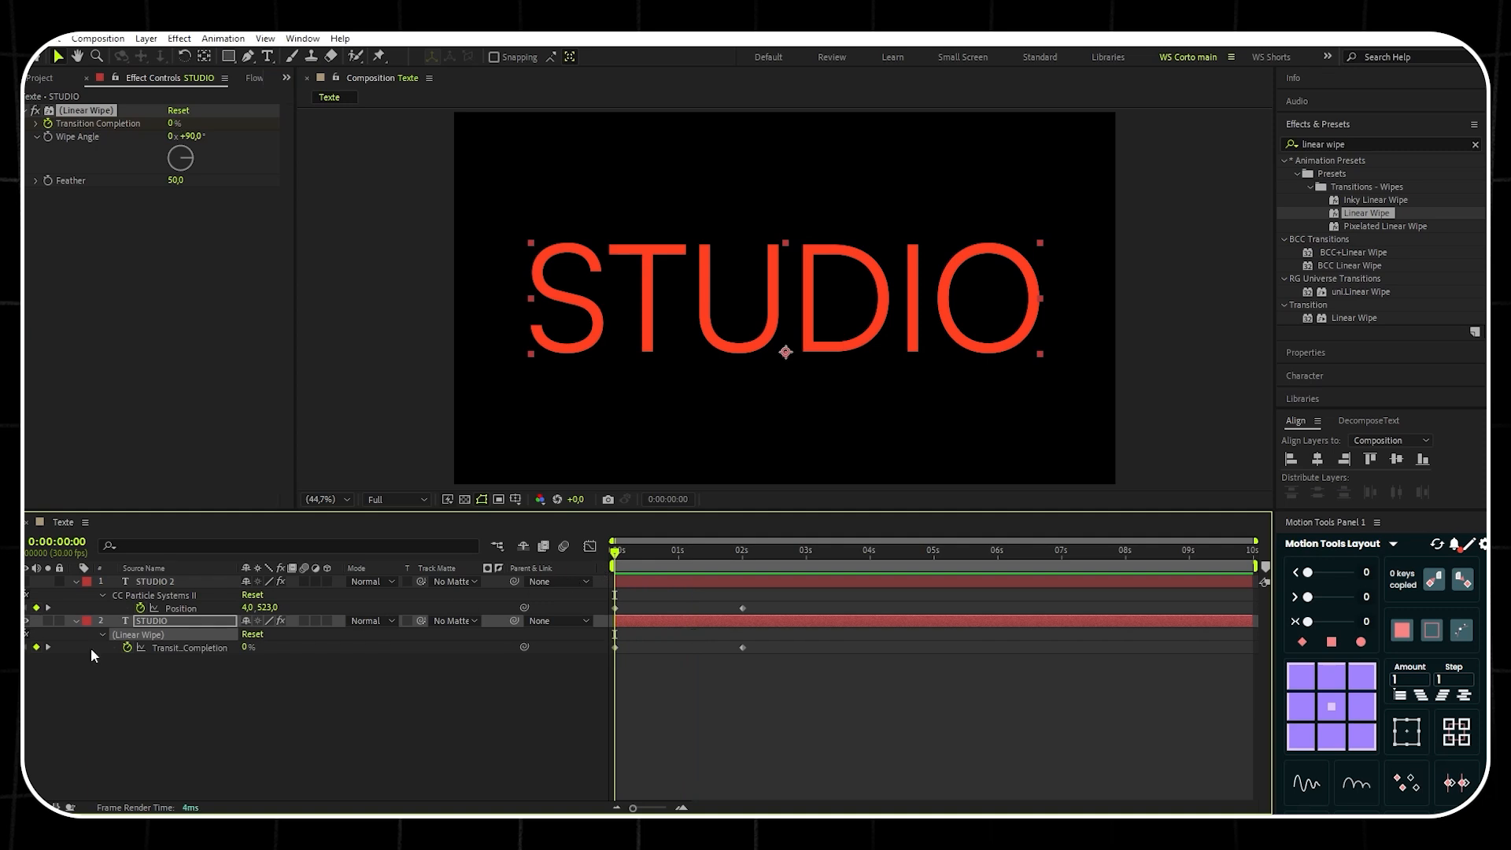
pyautogui.click(26, 582)
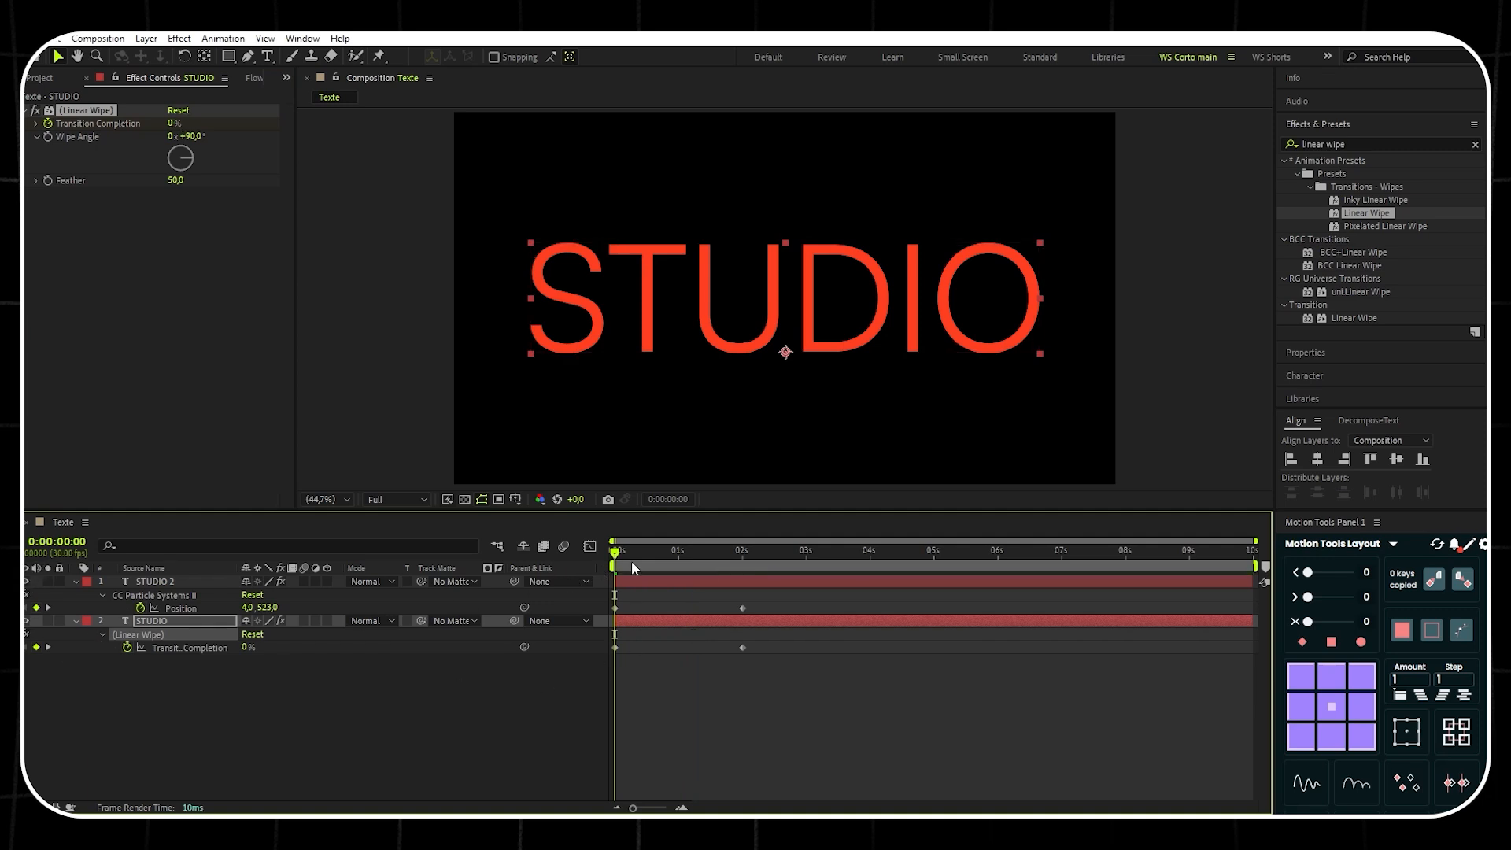
pyautogui.press('space')
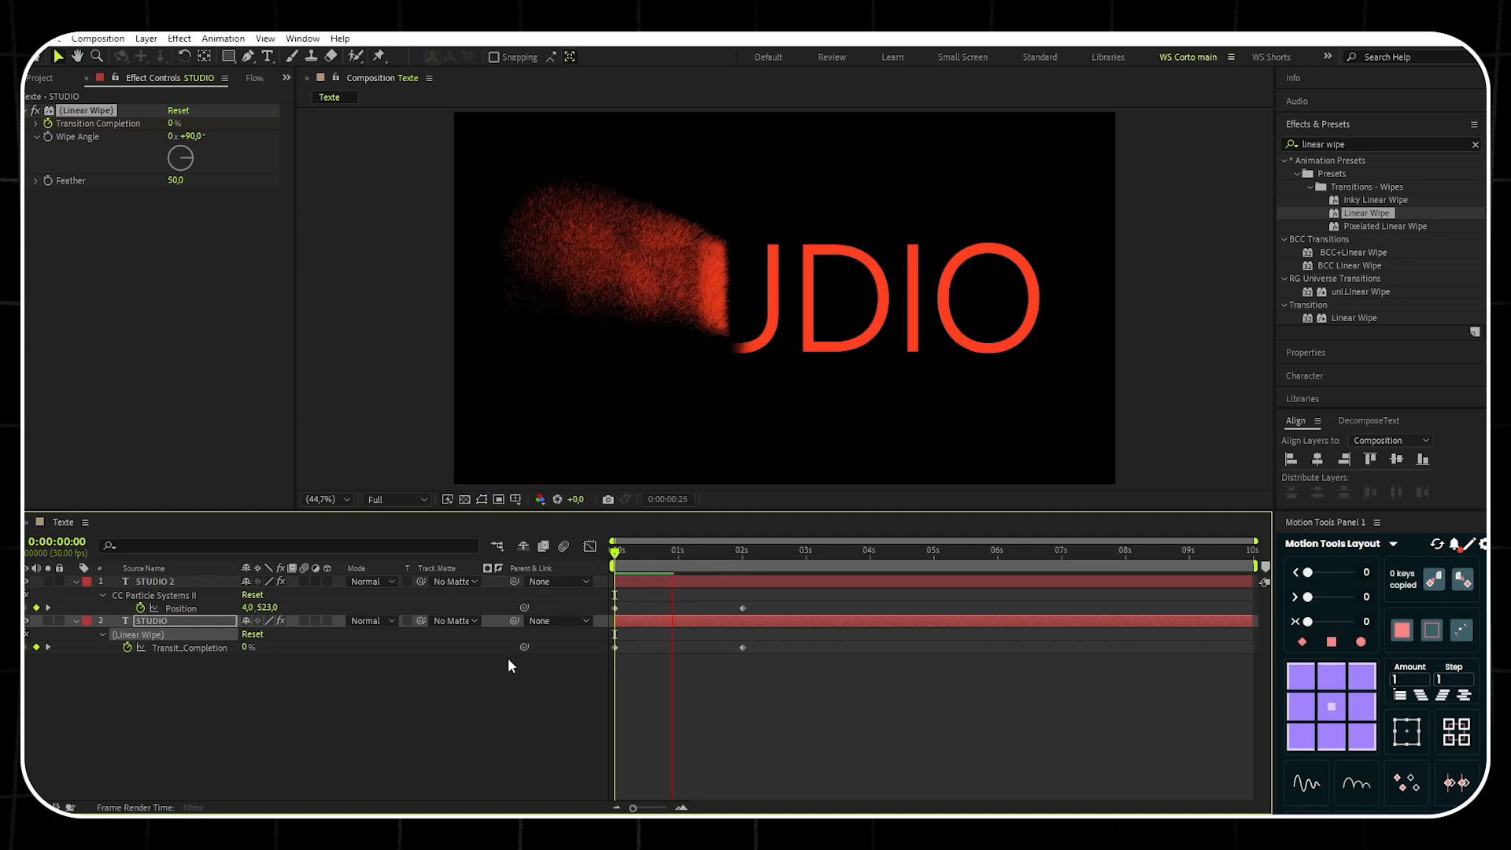